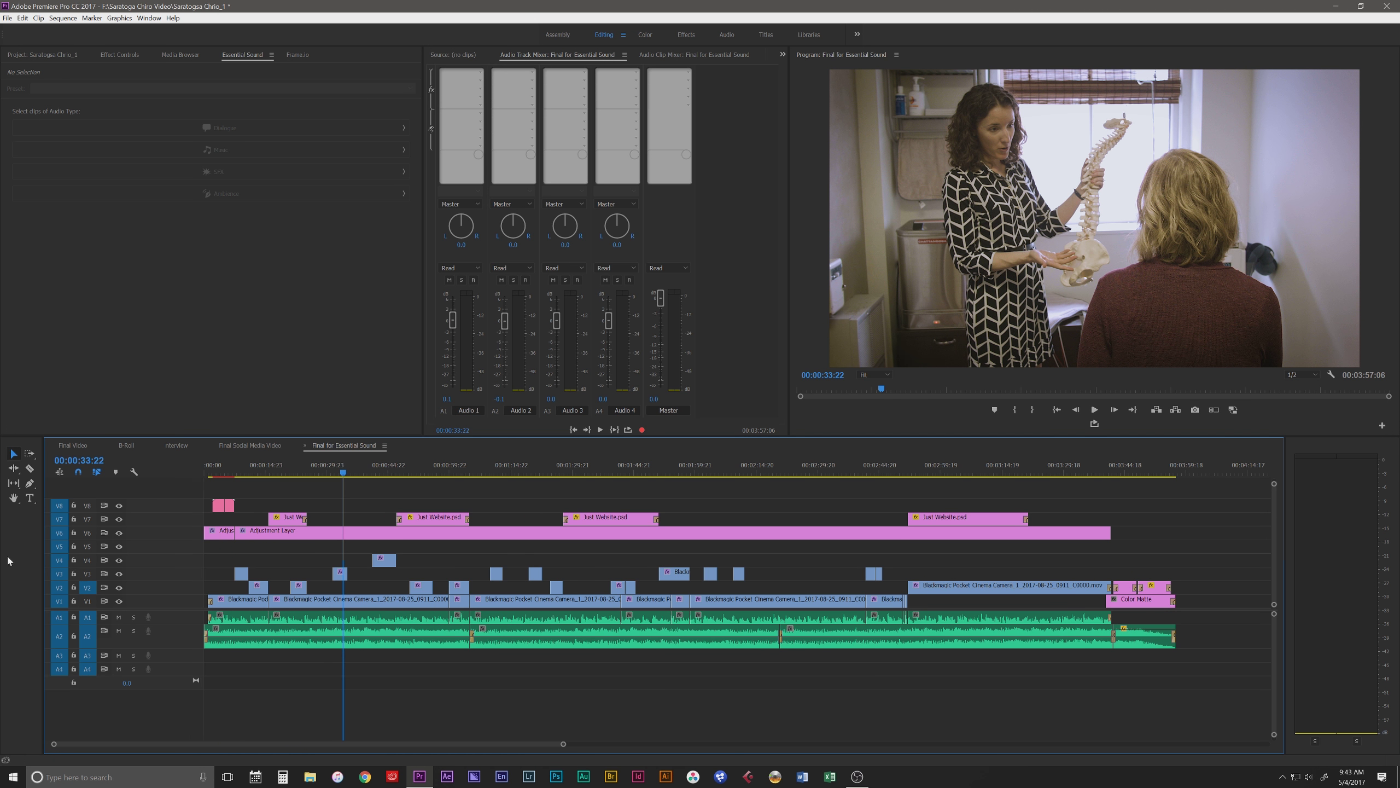
- Narrow the tools area beside the timeline and play the sequence from 00:00:26:20 to hear the unprocessed mix
drag(42, 563, 28, 562)
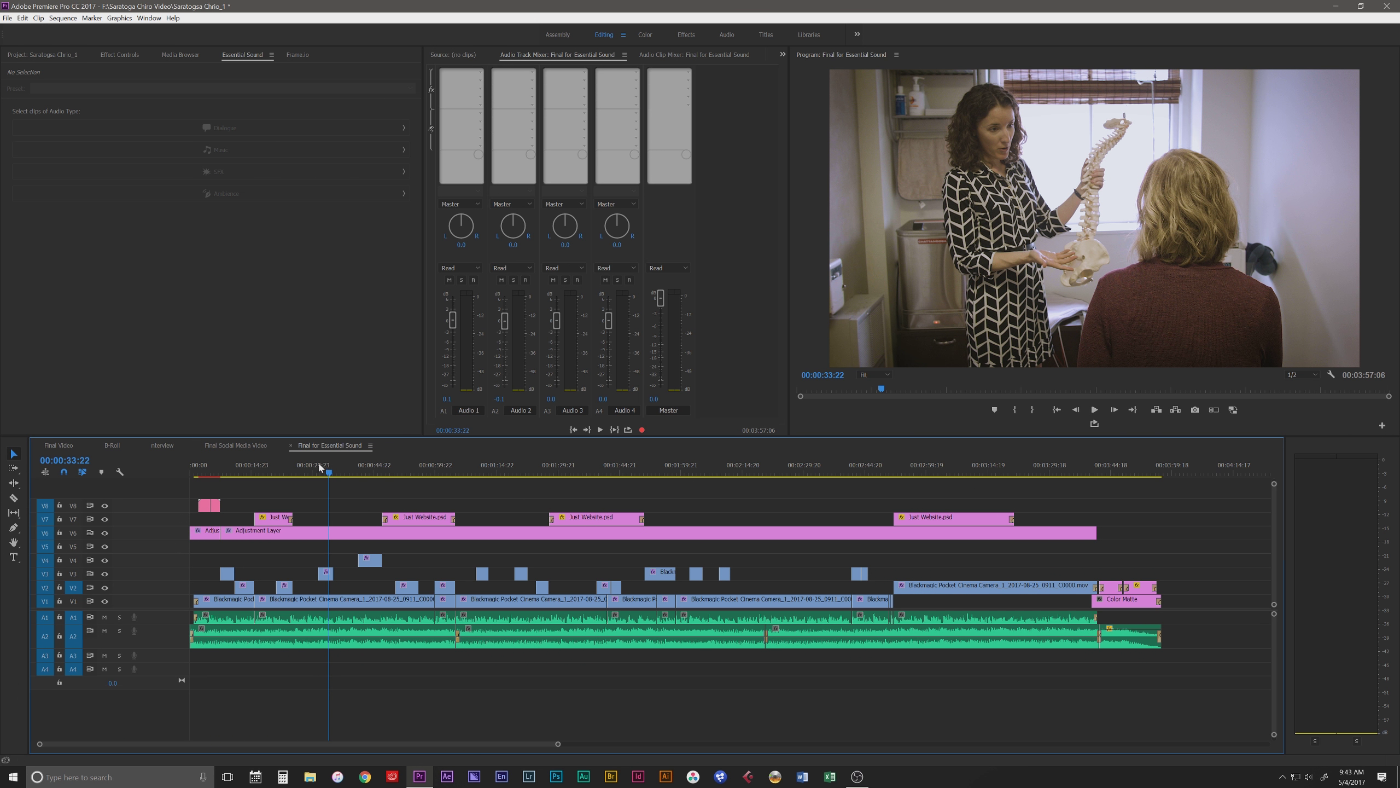
click(300, 470)
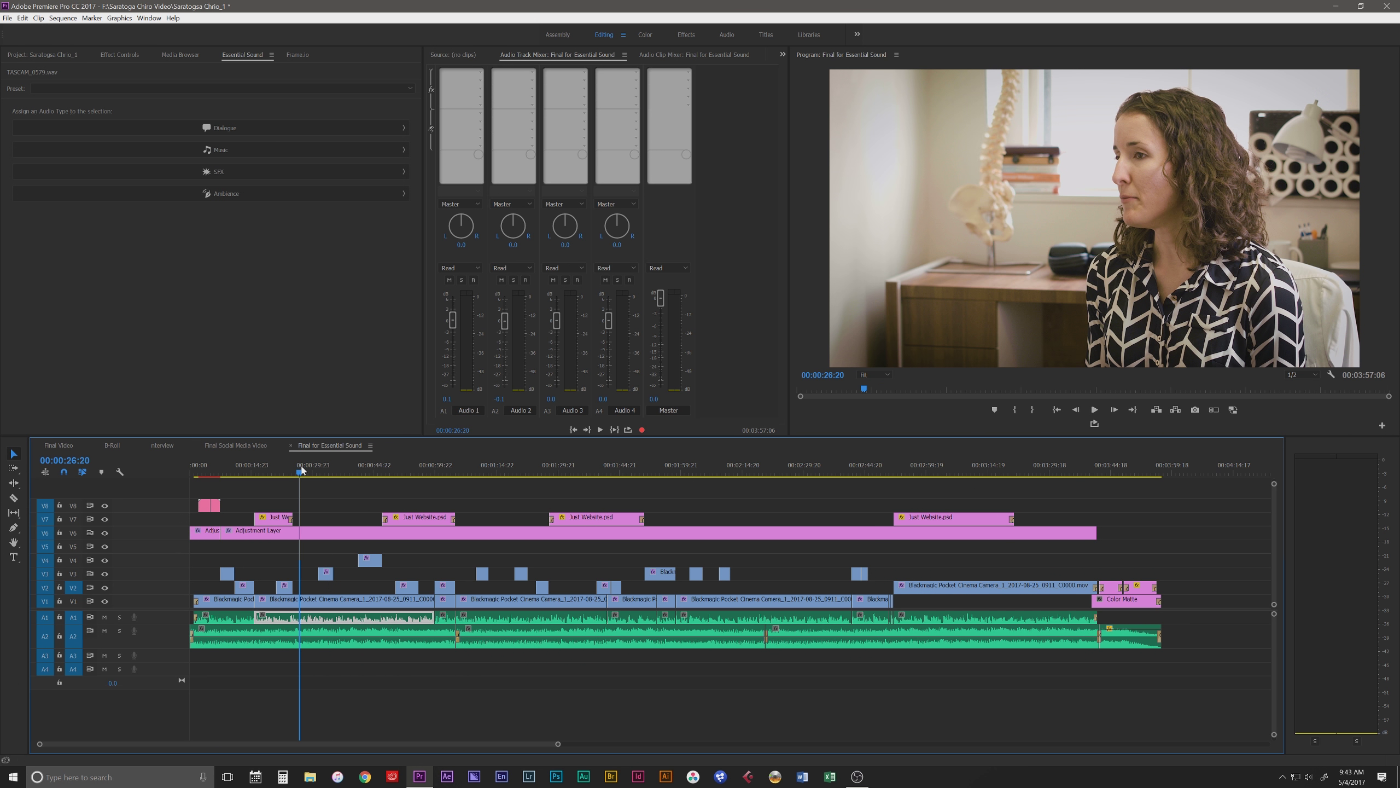
key(space)
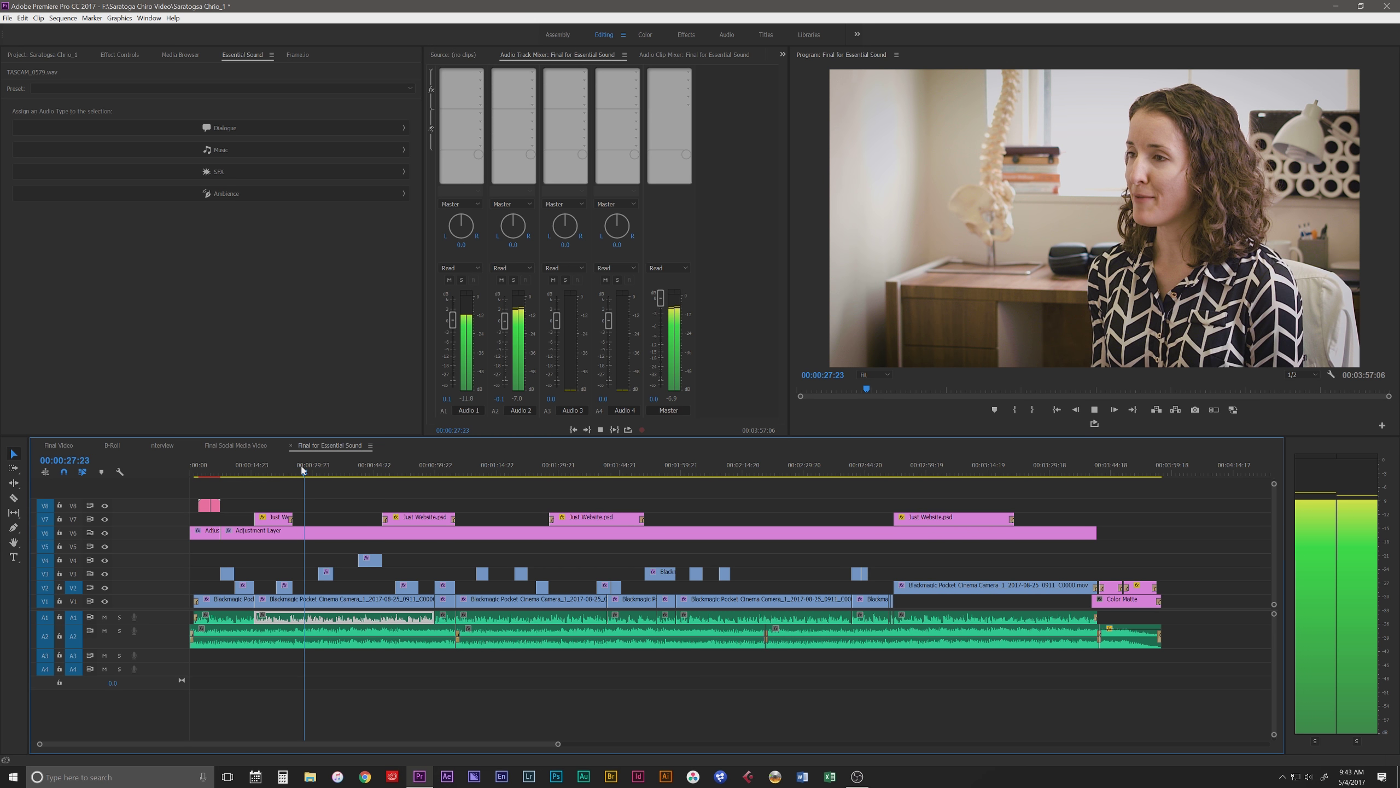
key(space)
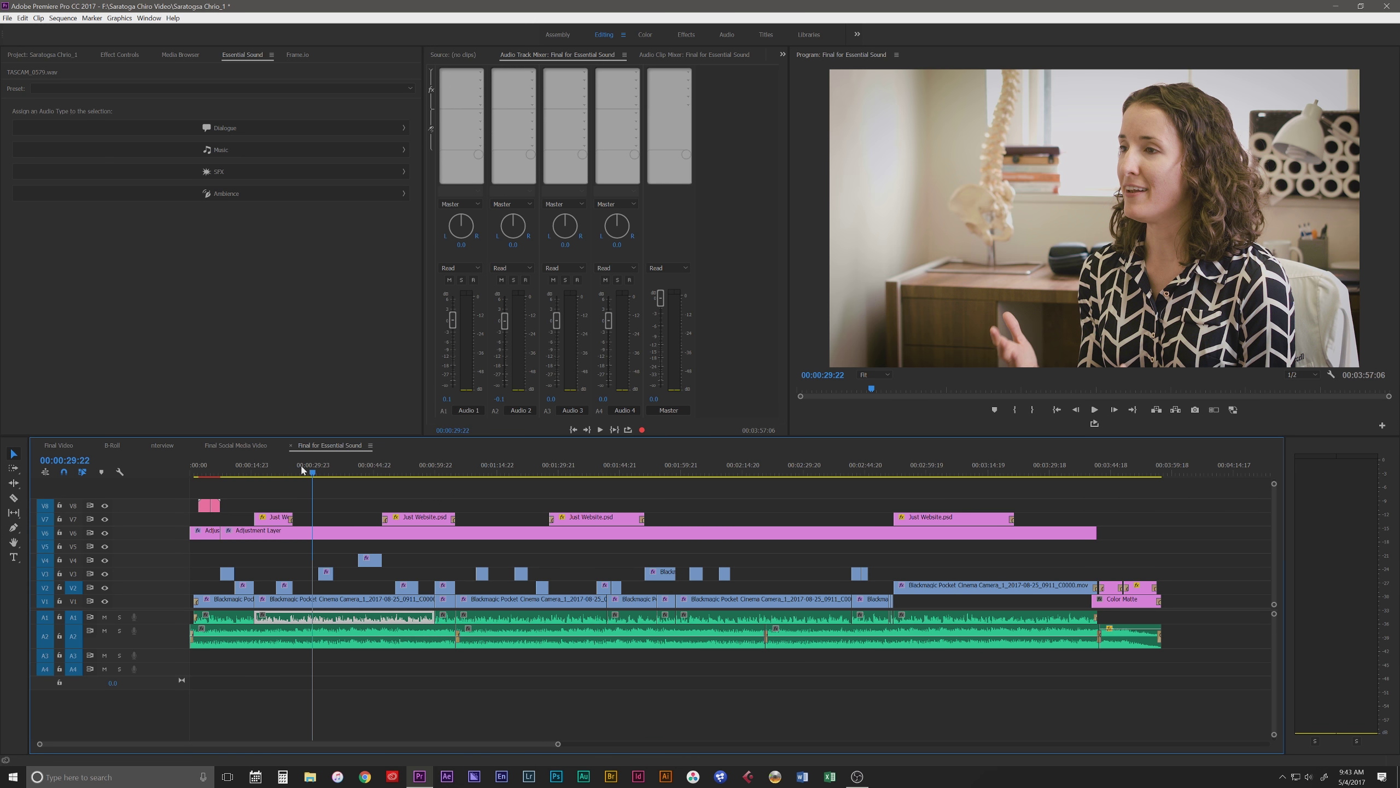
- Increase the heights of audio tracks A1 and A2 in the timeline and save the project
scroll(153, 625, up, 3)
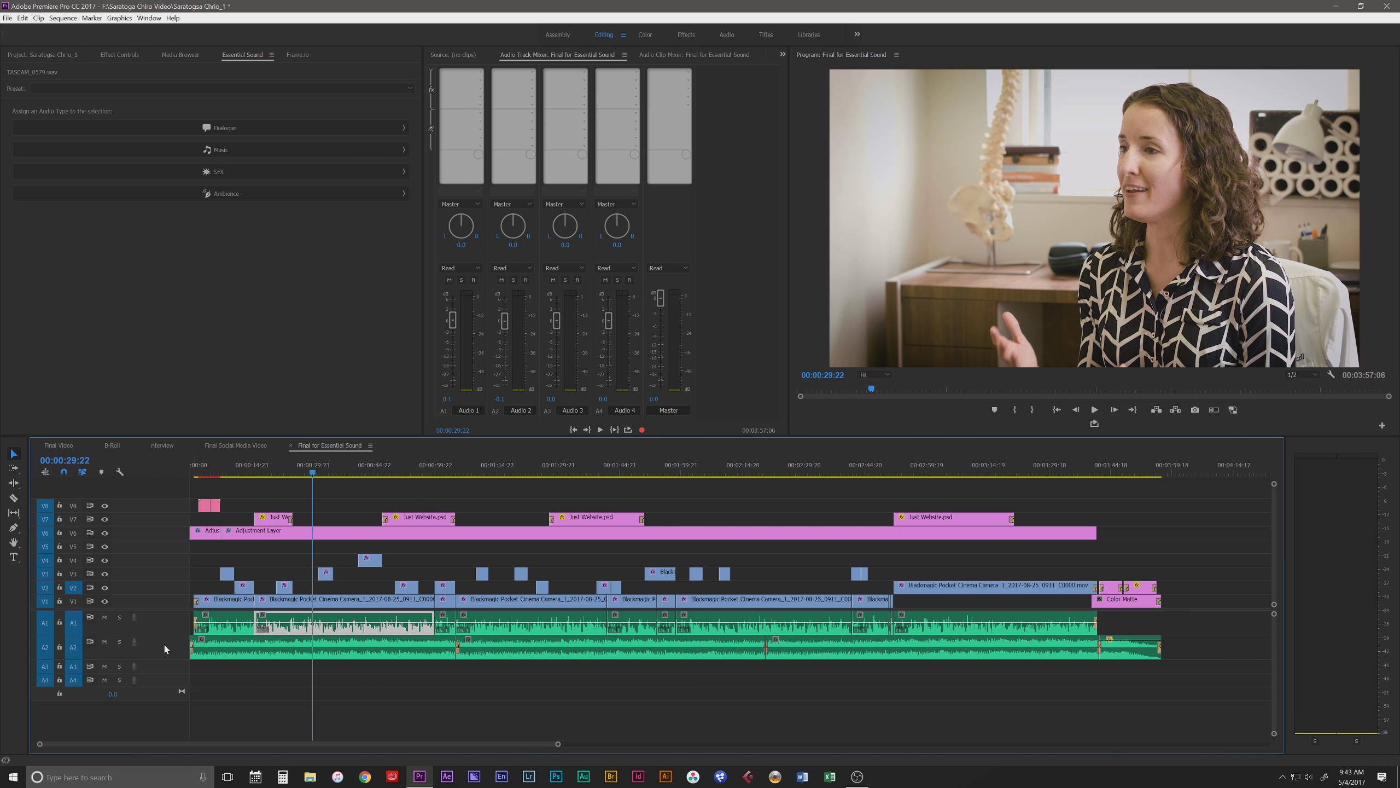
scroll(165, 648, up, 3)
scroll(172, 628, up, 3)
scroll(171, 623, down, 2)
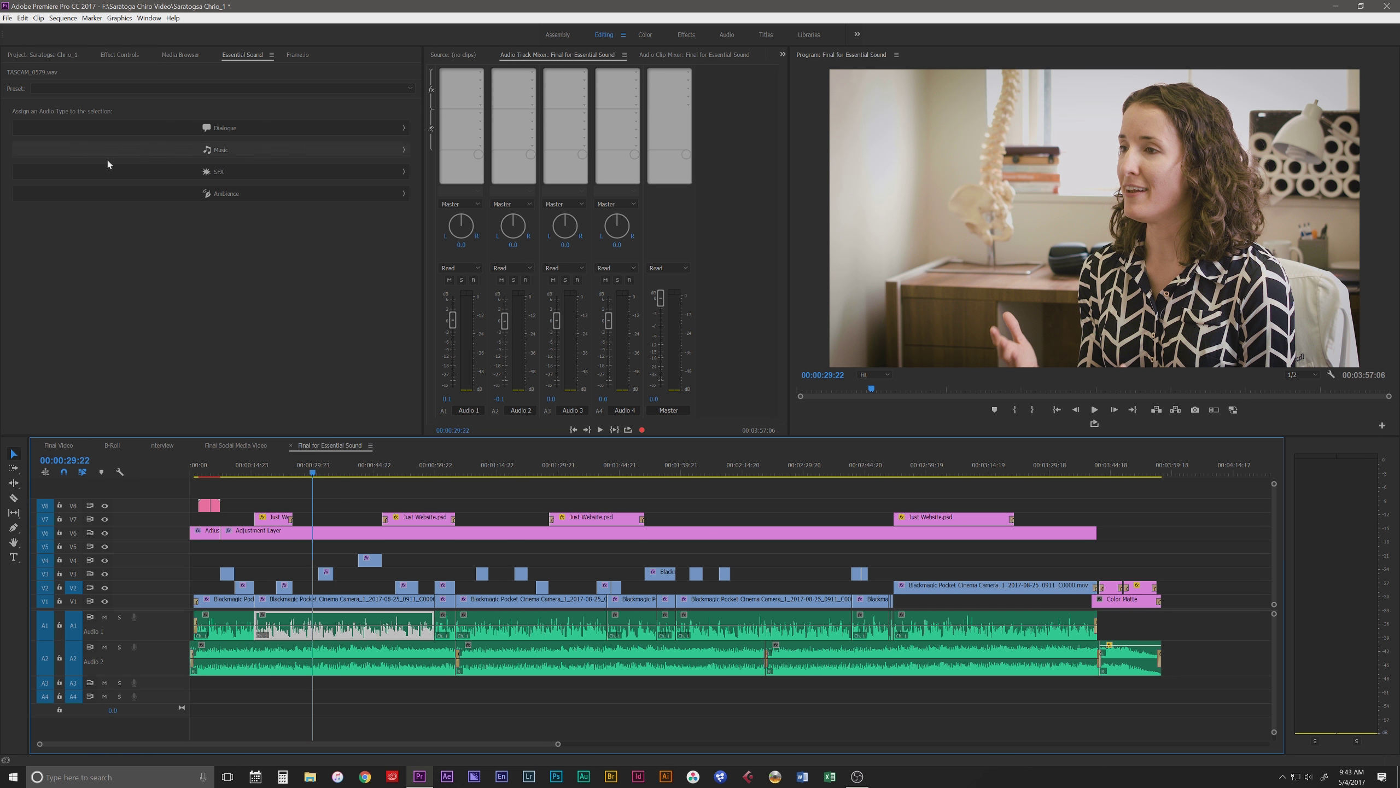
click(151, 19)
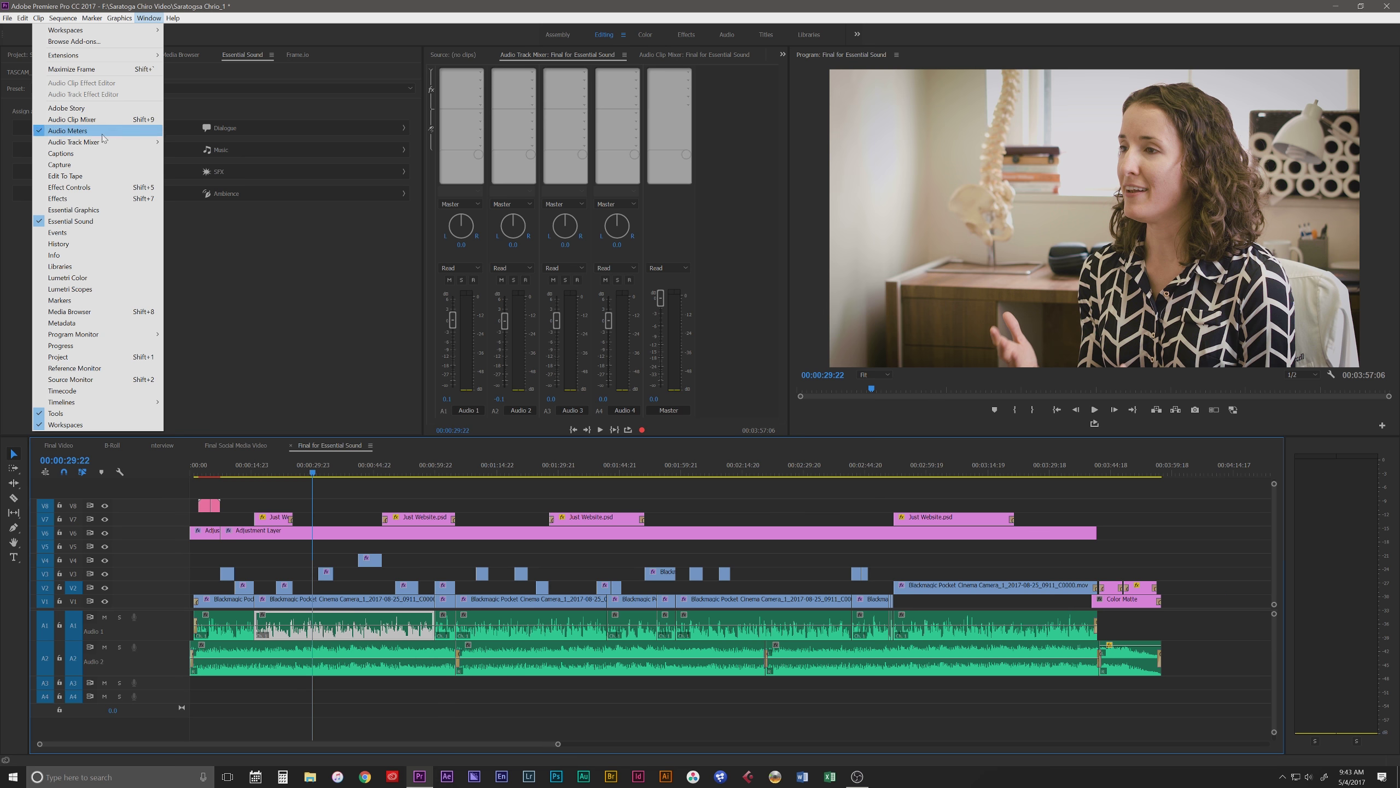
click(326, 245)
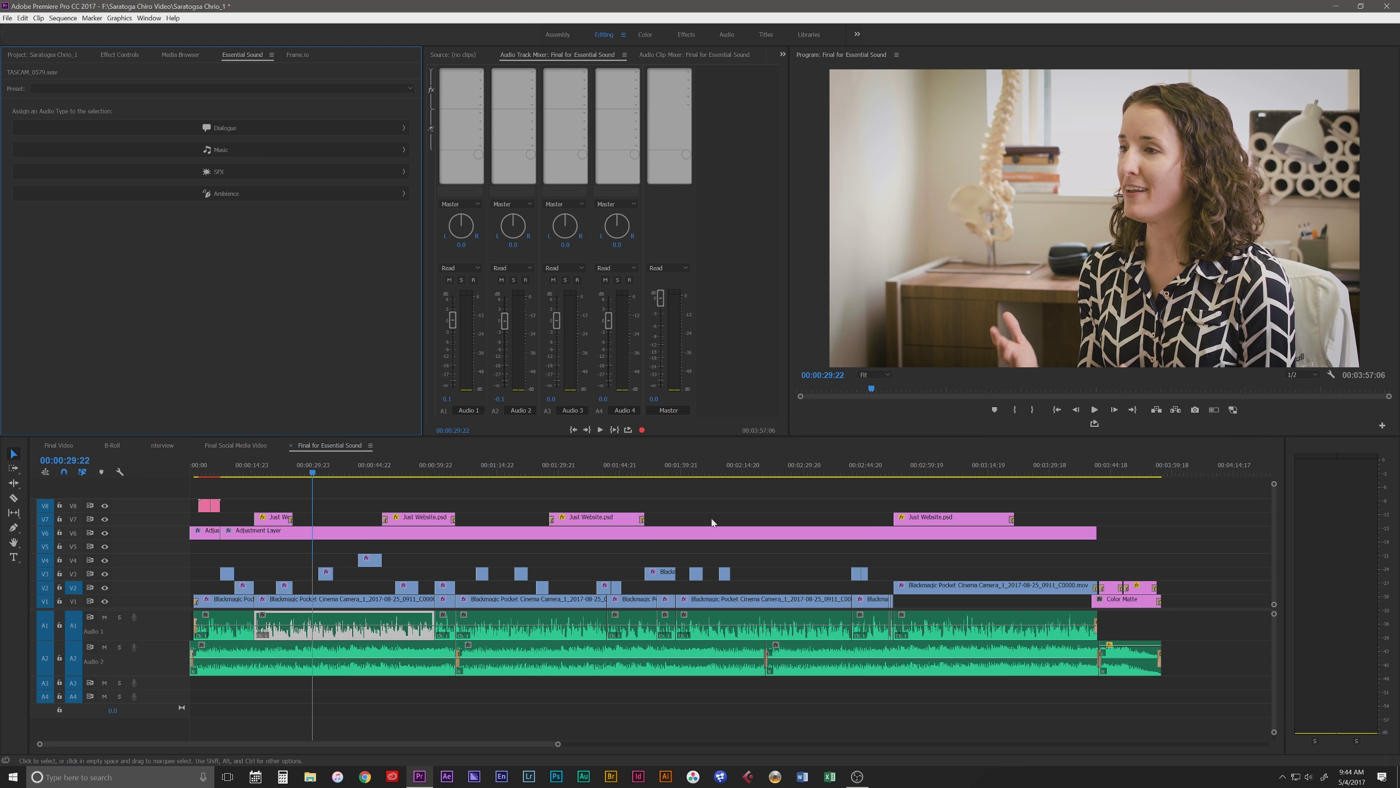
key(ctrl+s)
- Assign the Music audio type to all clips on track A2 and apply the Balanced Background Music preset
click(1194, 667)
drag(1194, 668, 297, 655)
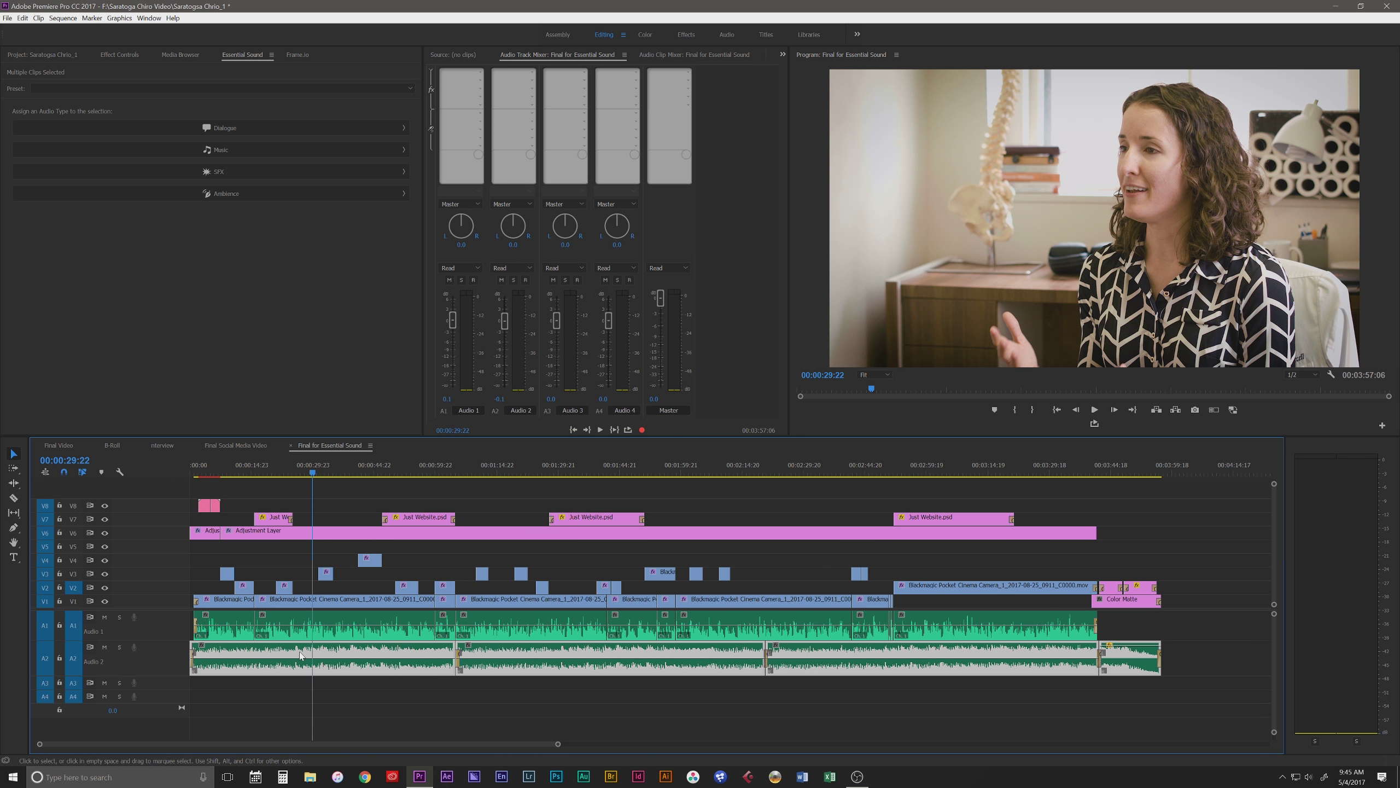
click(233, 149)
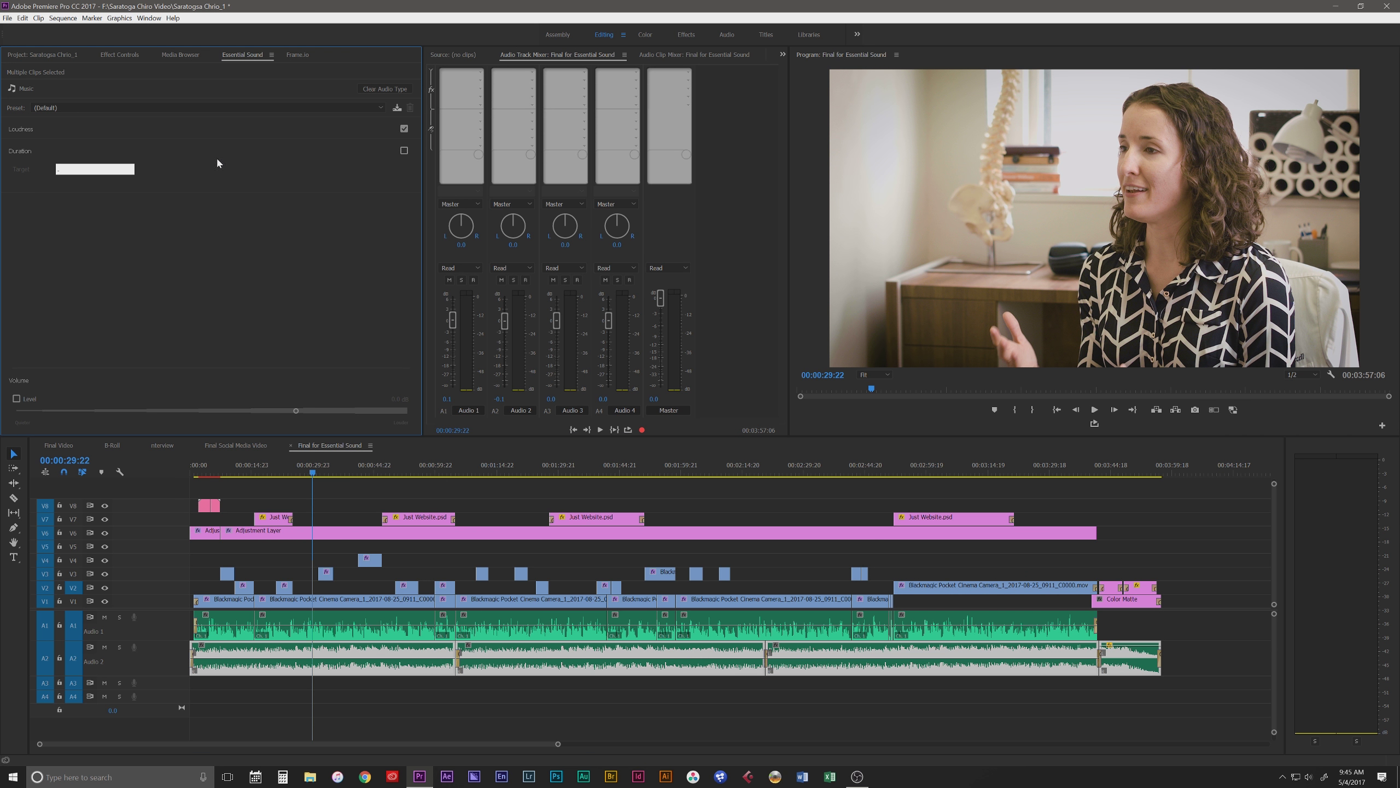
click(92, 108)
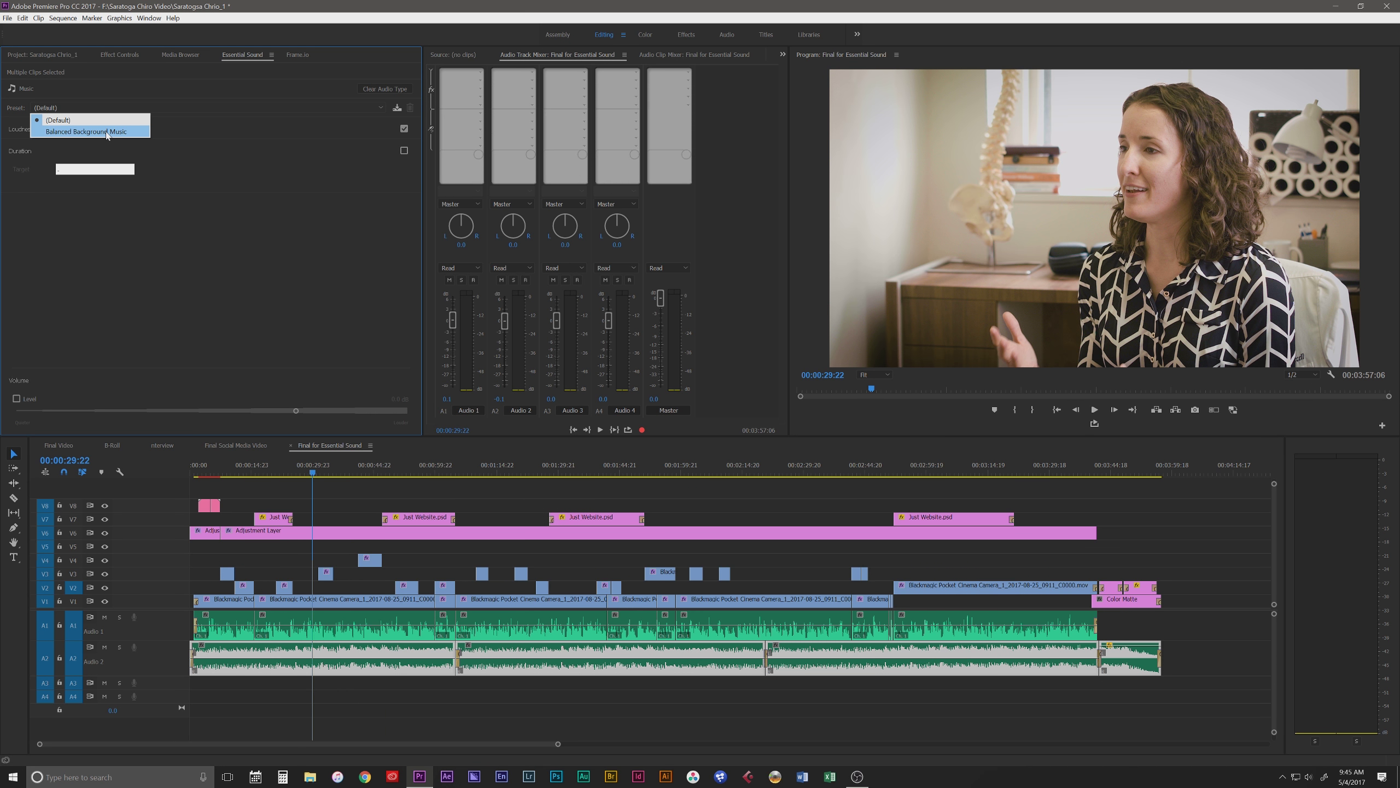
click(107, 133)
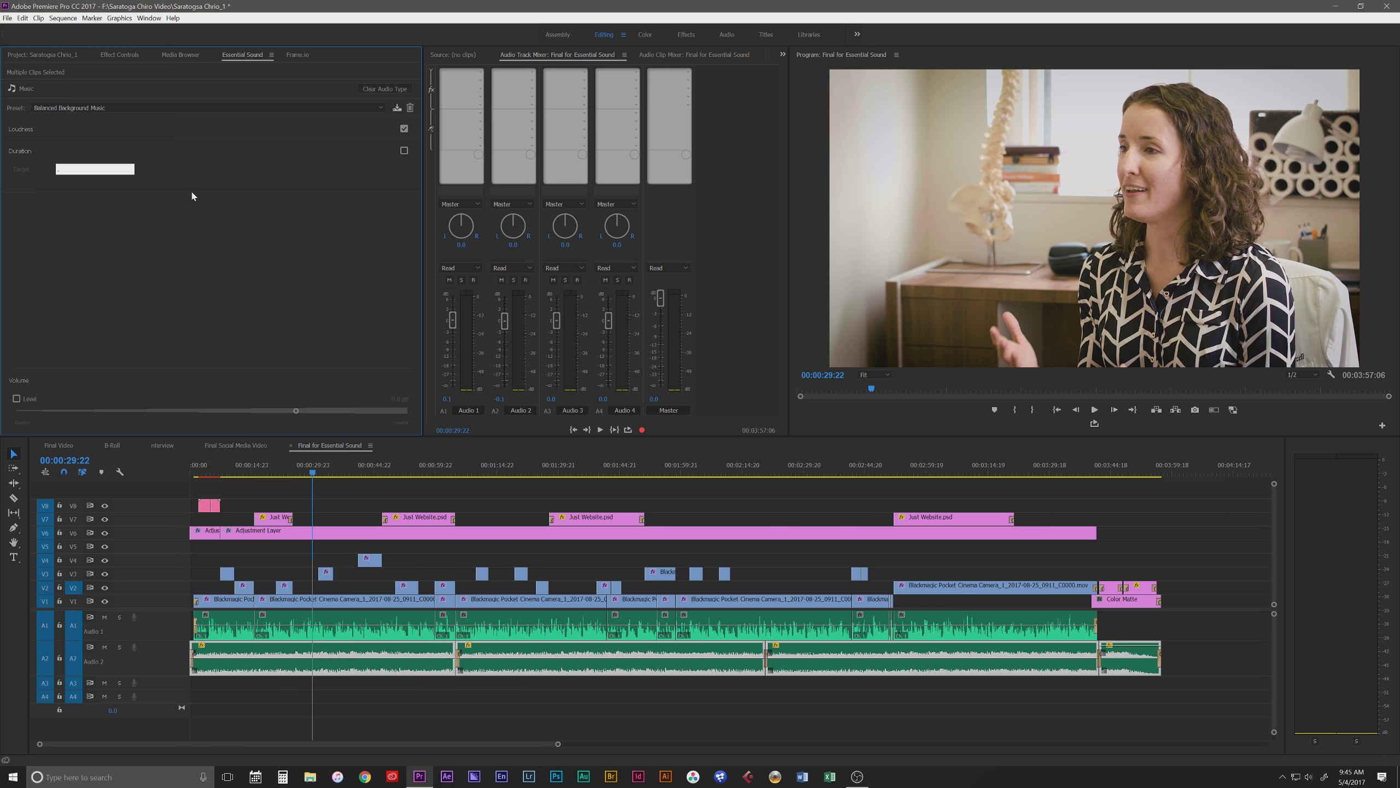
- Expand the music clips' Loudness settings and play the sequence to check the music level against the voice
click(13, 131)
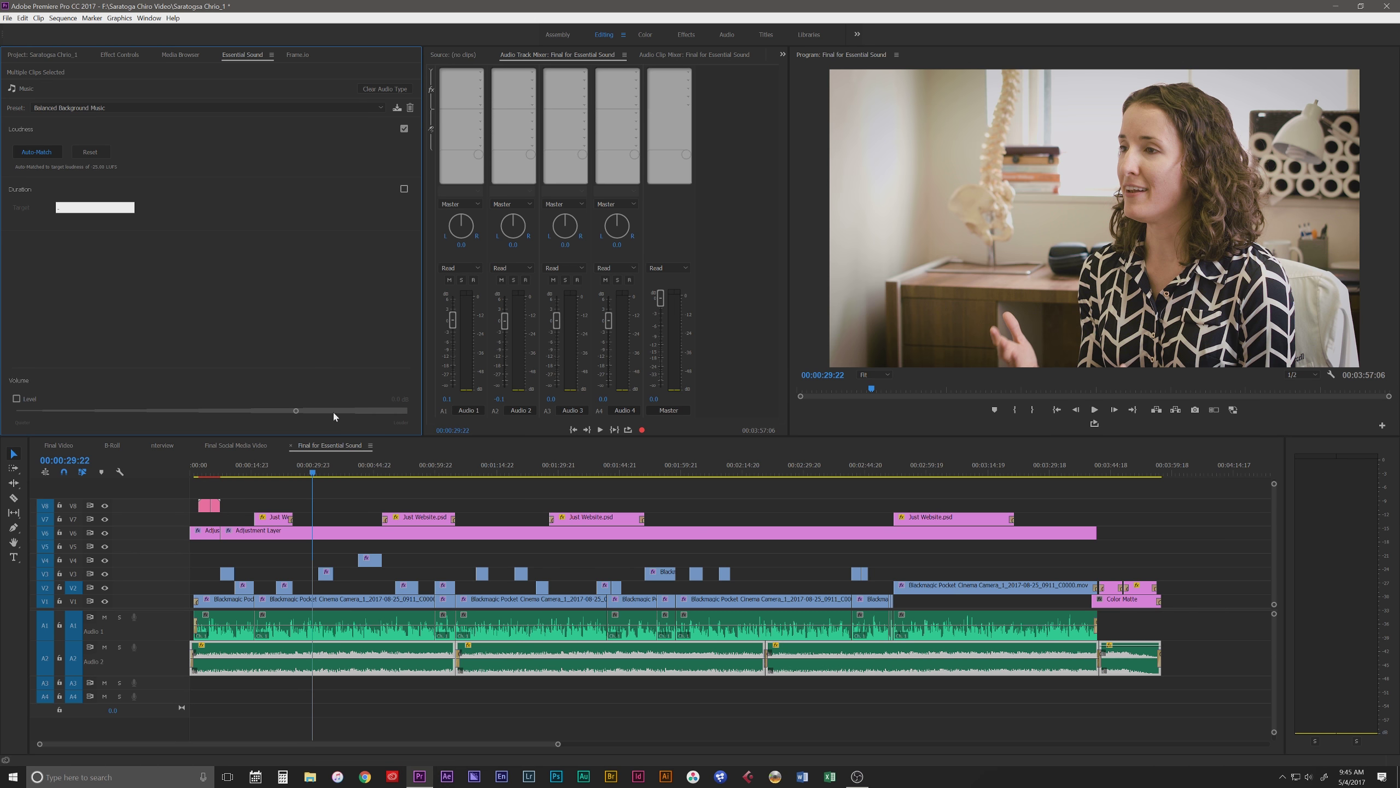
key(space)
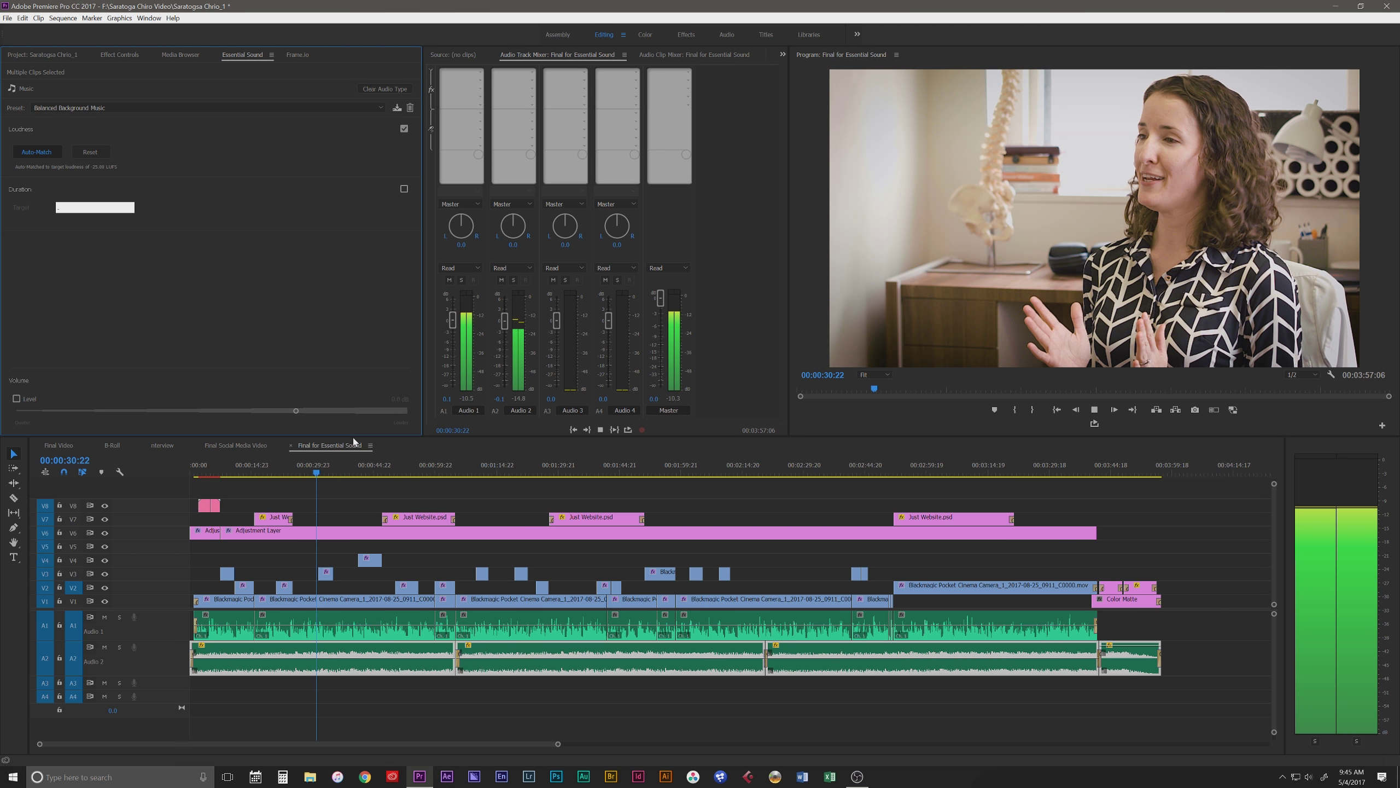
key(space)
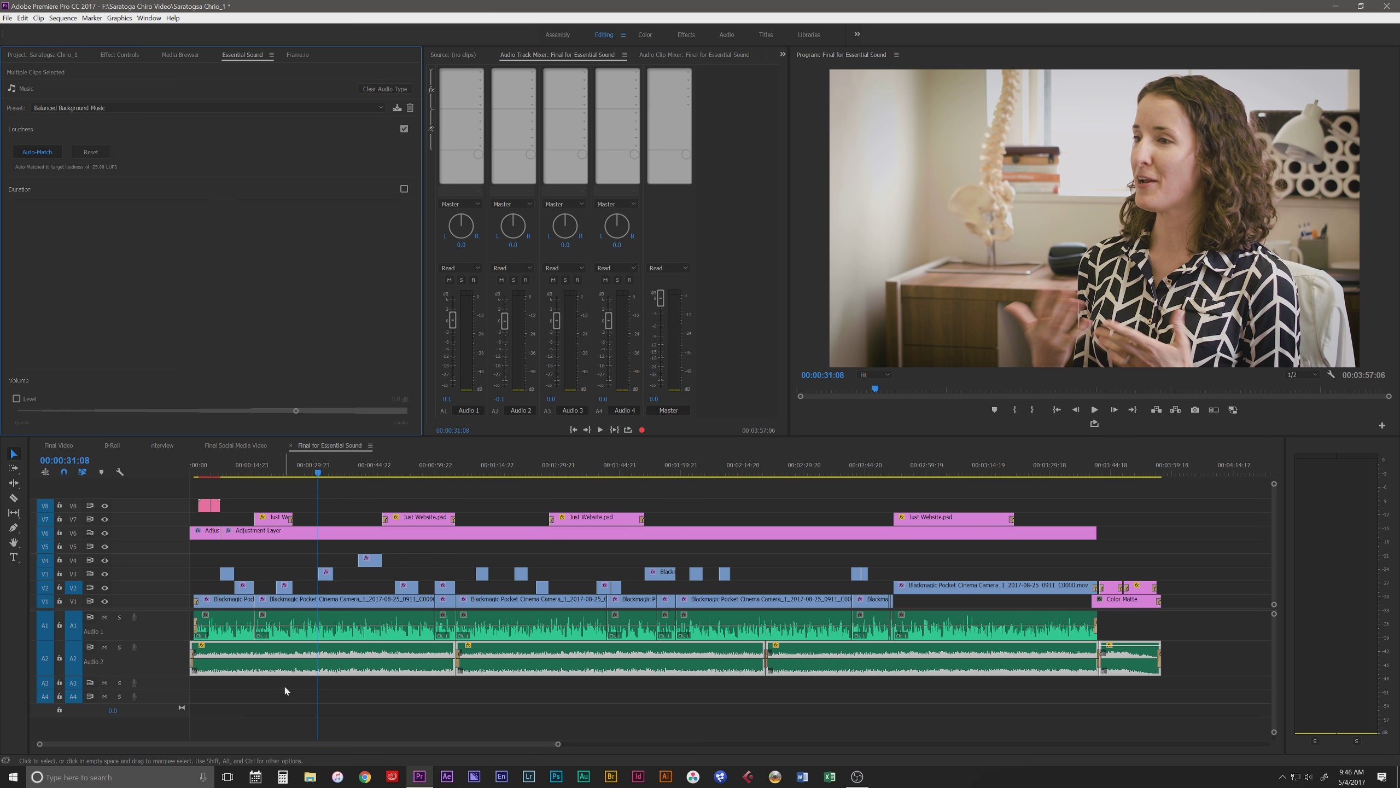
- Assign the Dialogue audio type to all clips on track A1 and apply the Balanced Female Voice preset
click(285, 691)
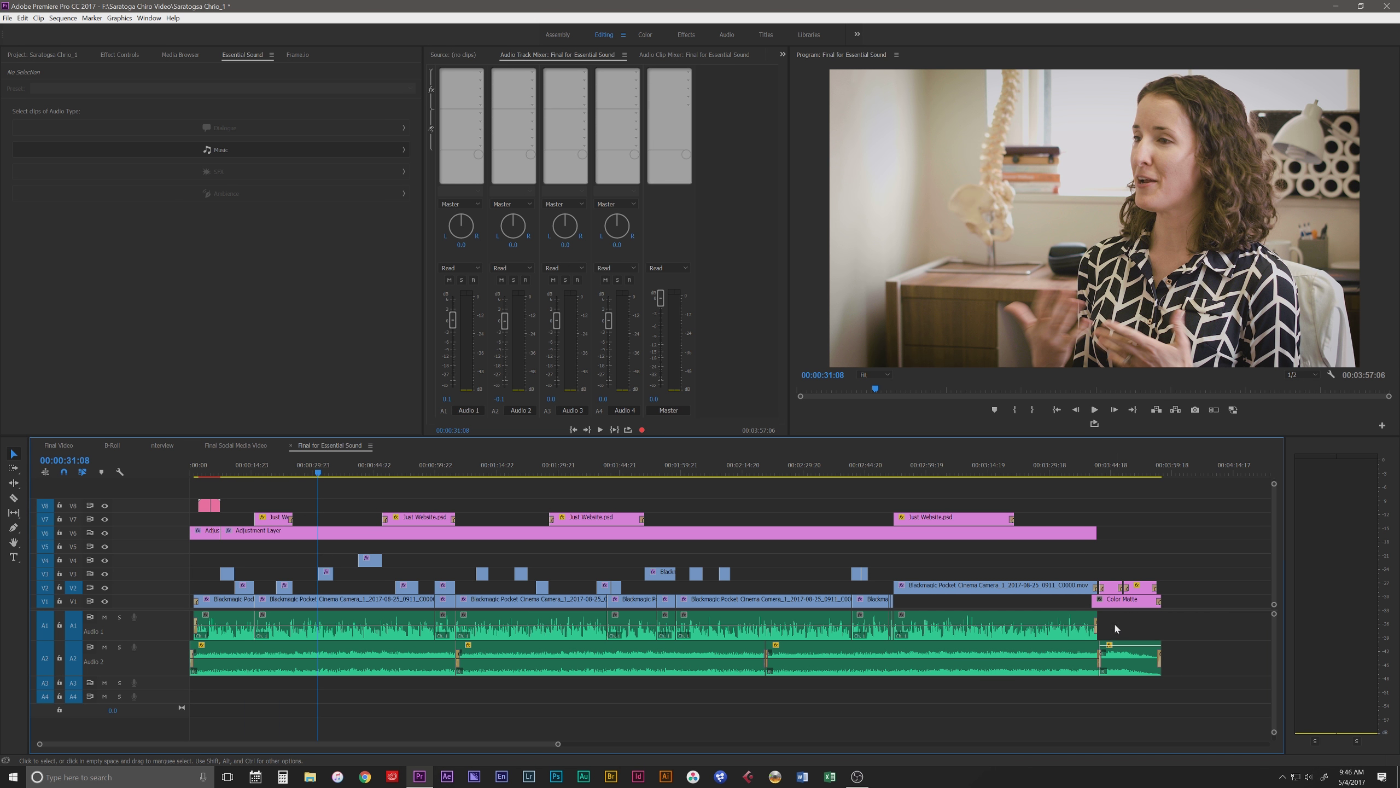
drag(1115, 625, 187, 630)
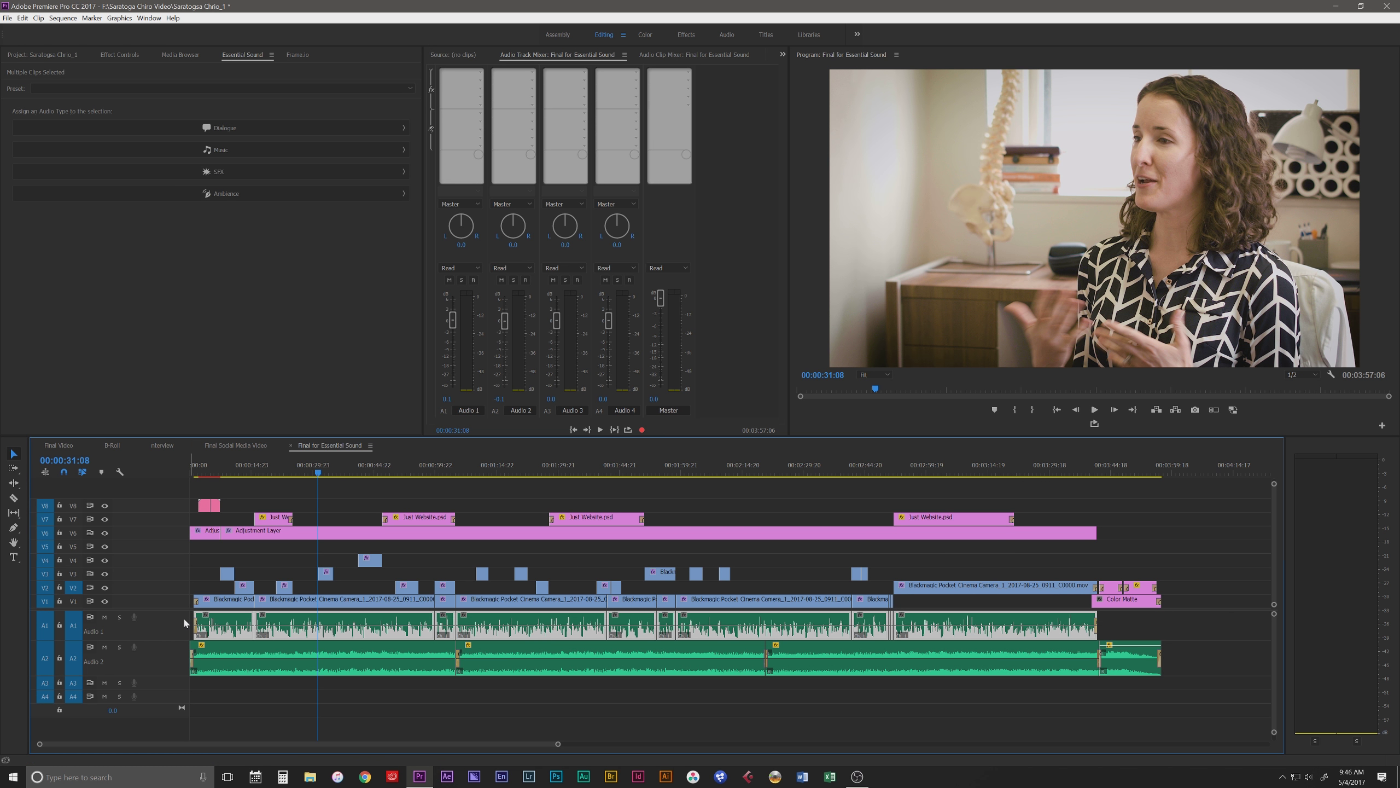
click(225, 128)
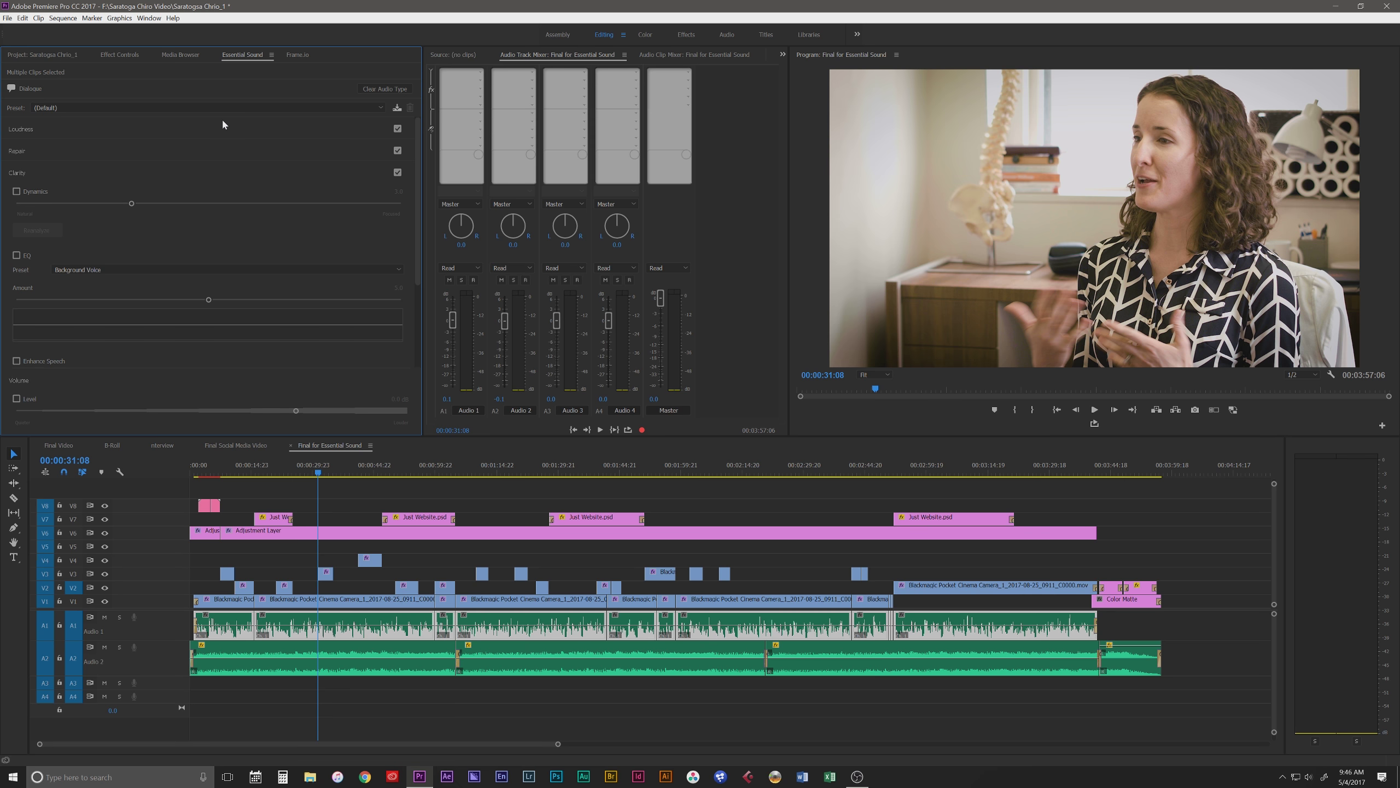
click(199, 109)
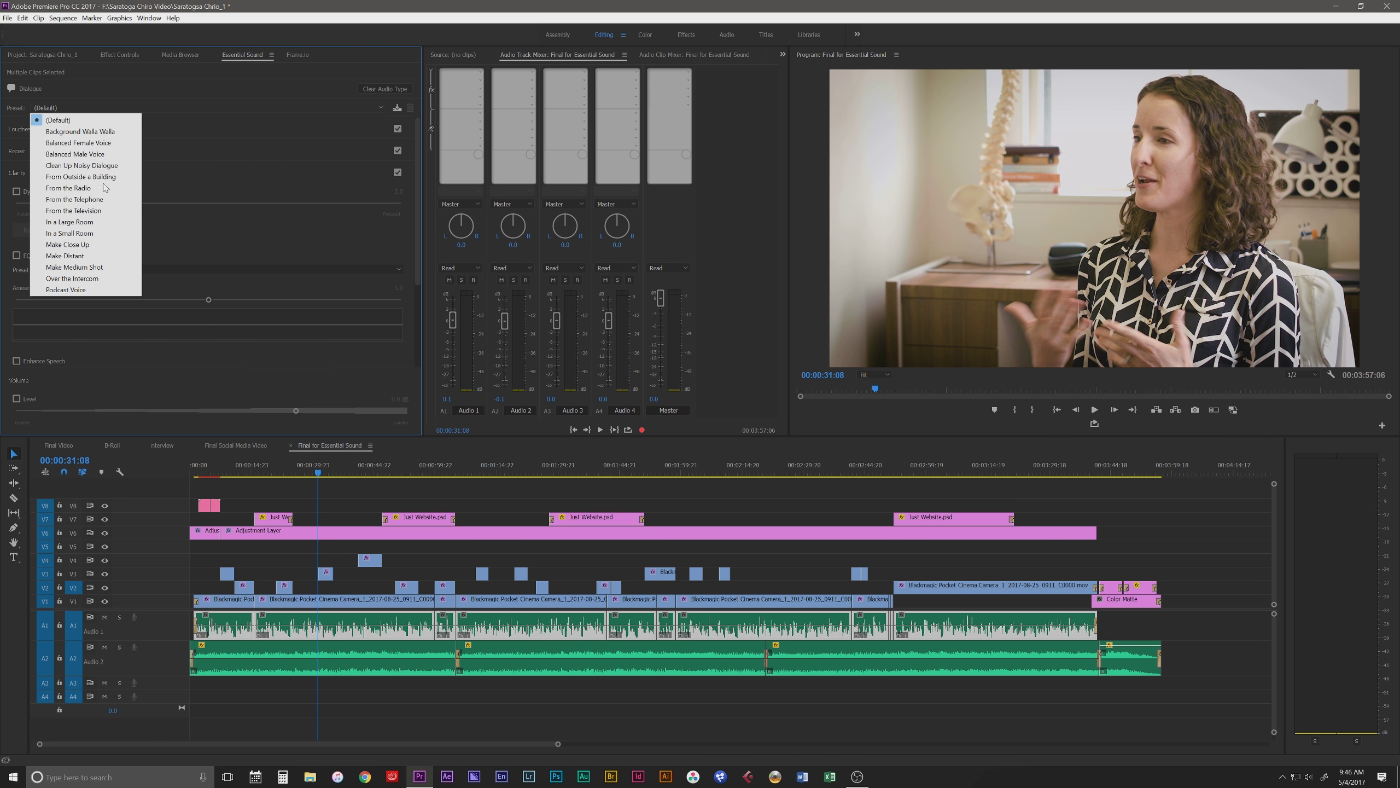
click(107, 144)
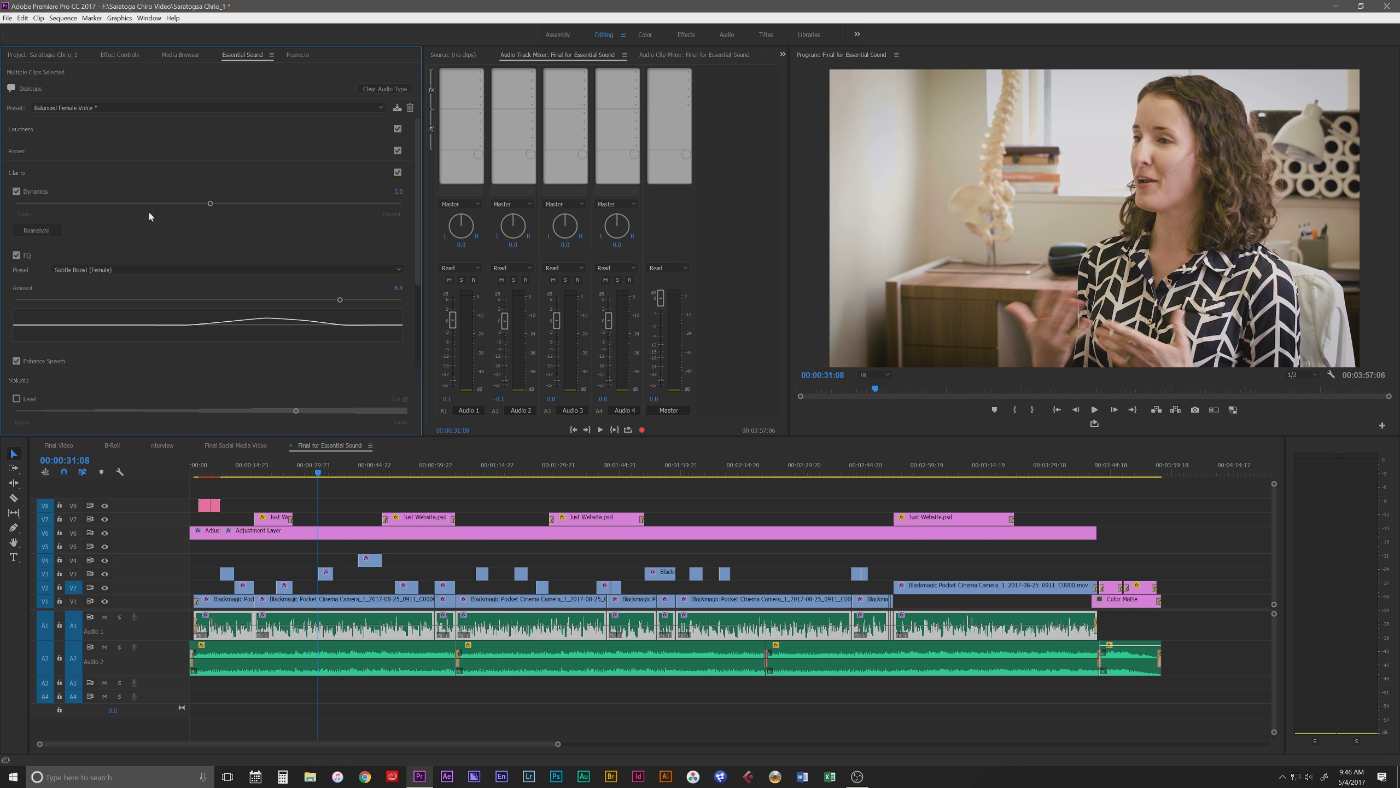
- Expand and examine the dialogue preset's Loudness, Repair, Clarity and Creative settings
click(54, 132)
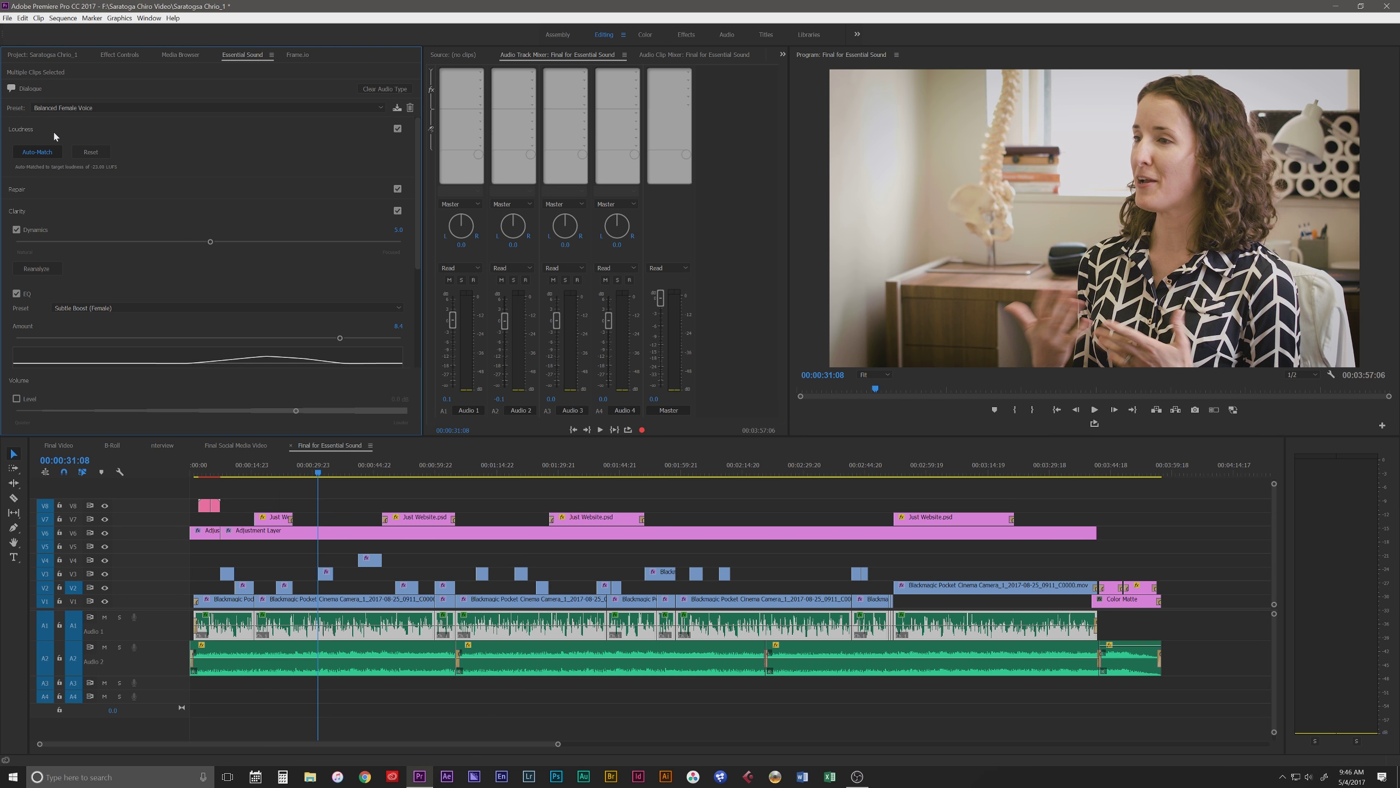
click(65, 191)
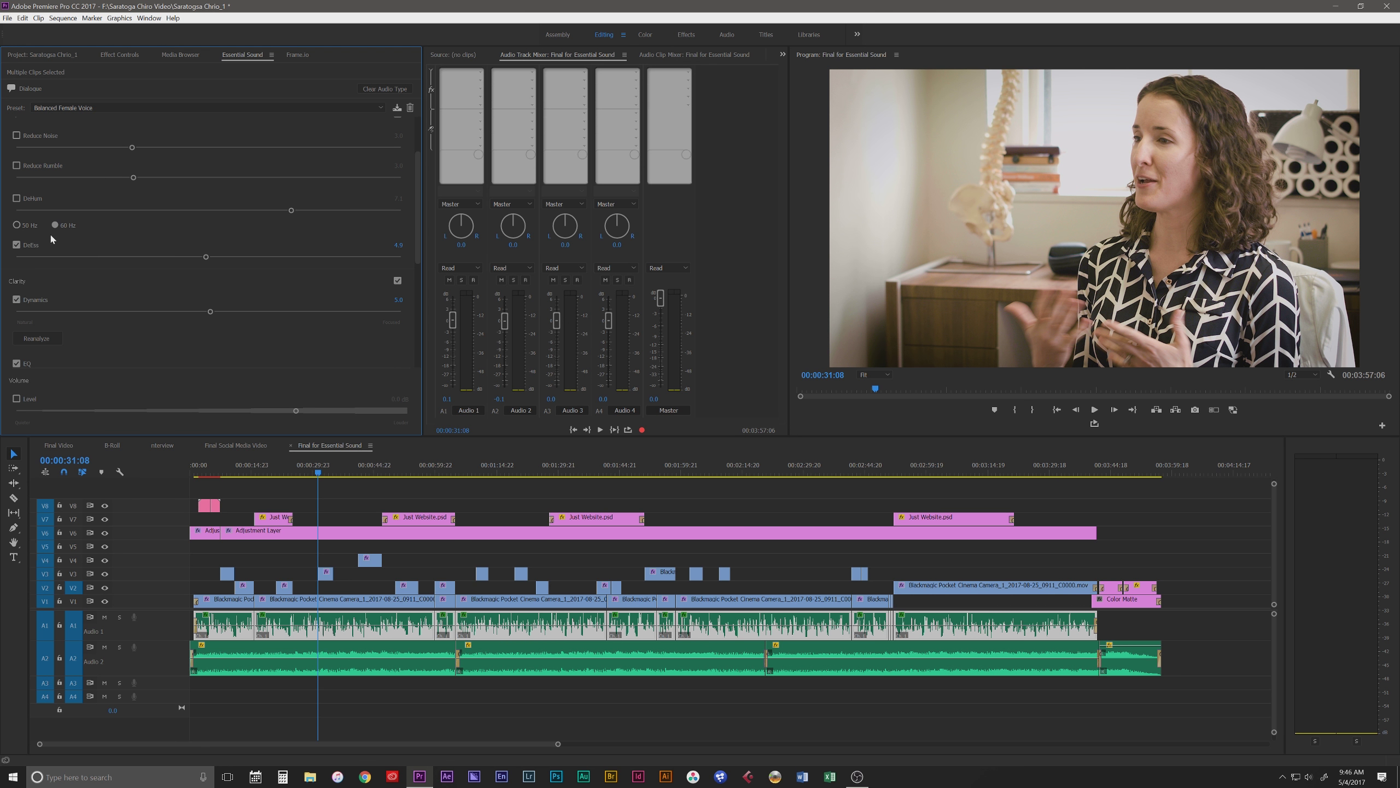
scroll(33, 166, down, 3)
click(45, 206)
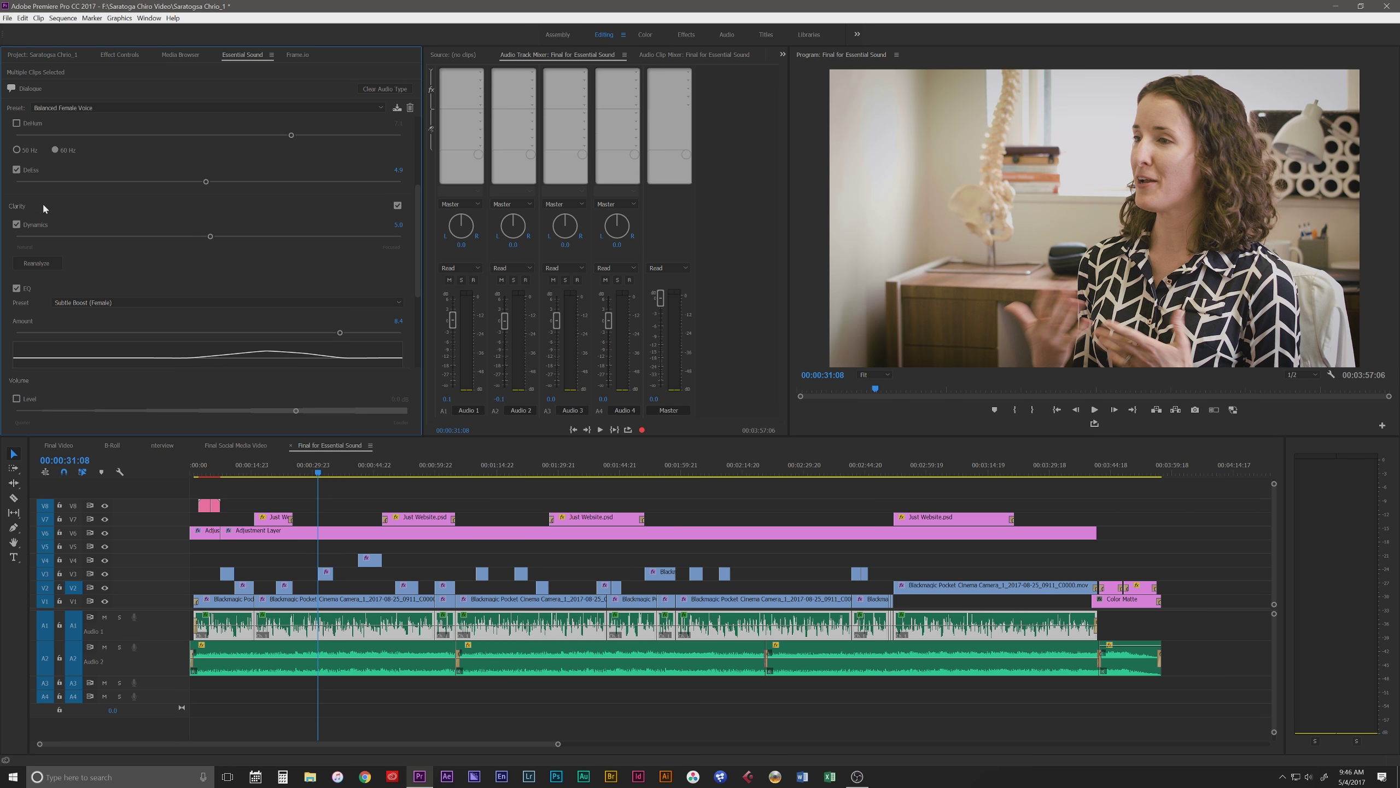
scroll(44, 286, down, 3)
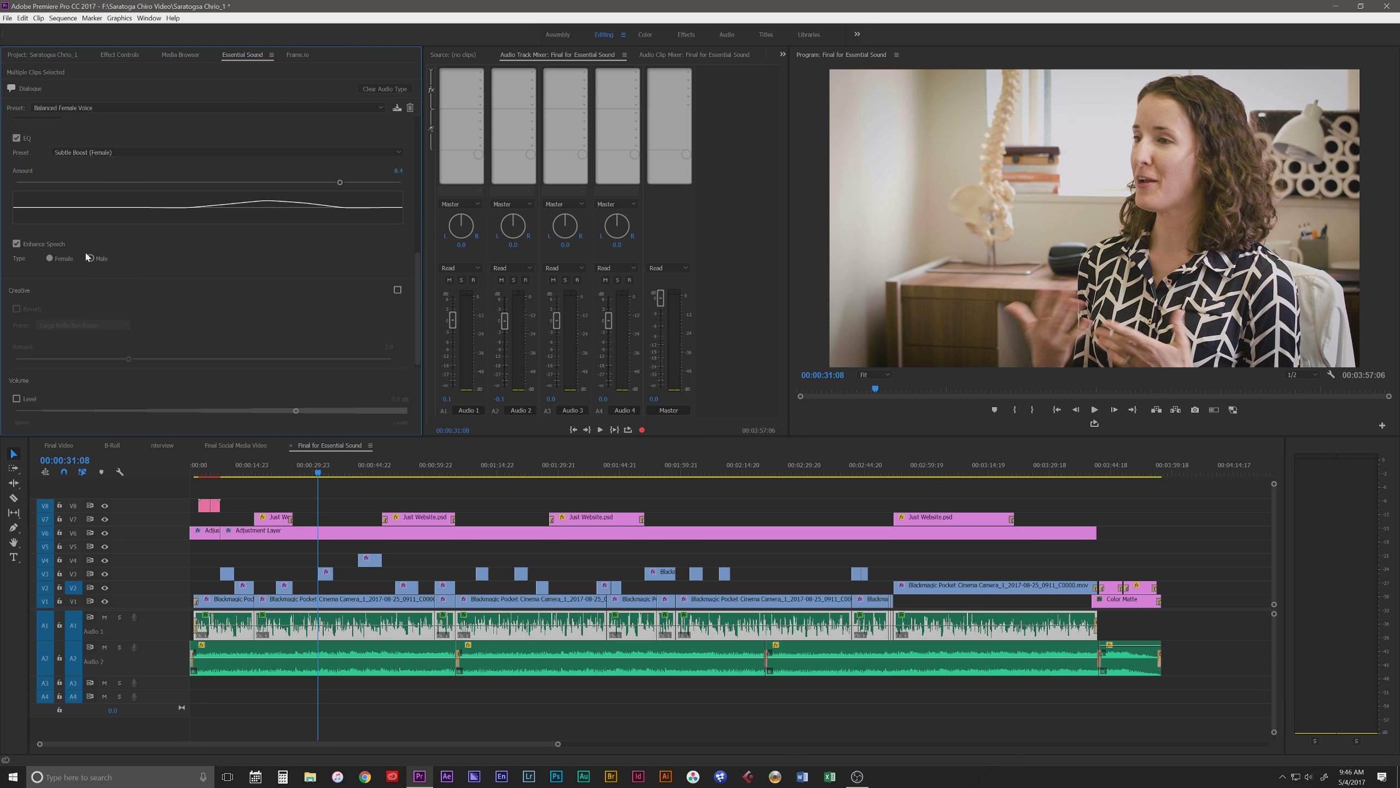
scroll(118, 253, down, 1)
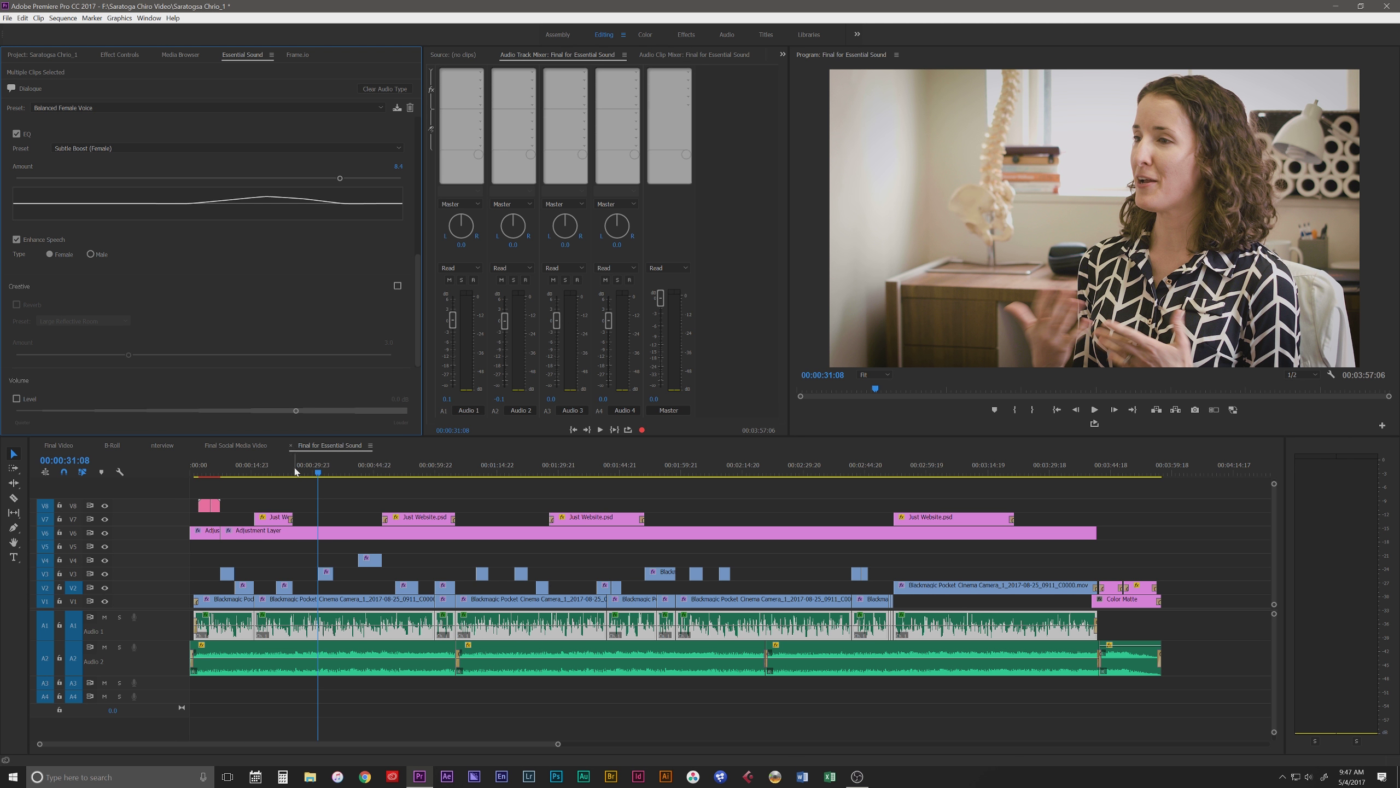
- Move the playhead back a few seconds and play the sequence to hear the dialogue preset with the music
click(314, 469)
drag(314, 469, 298, 469)
key(space)
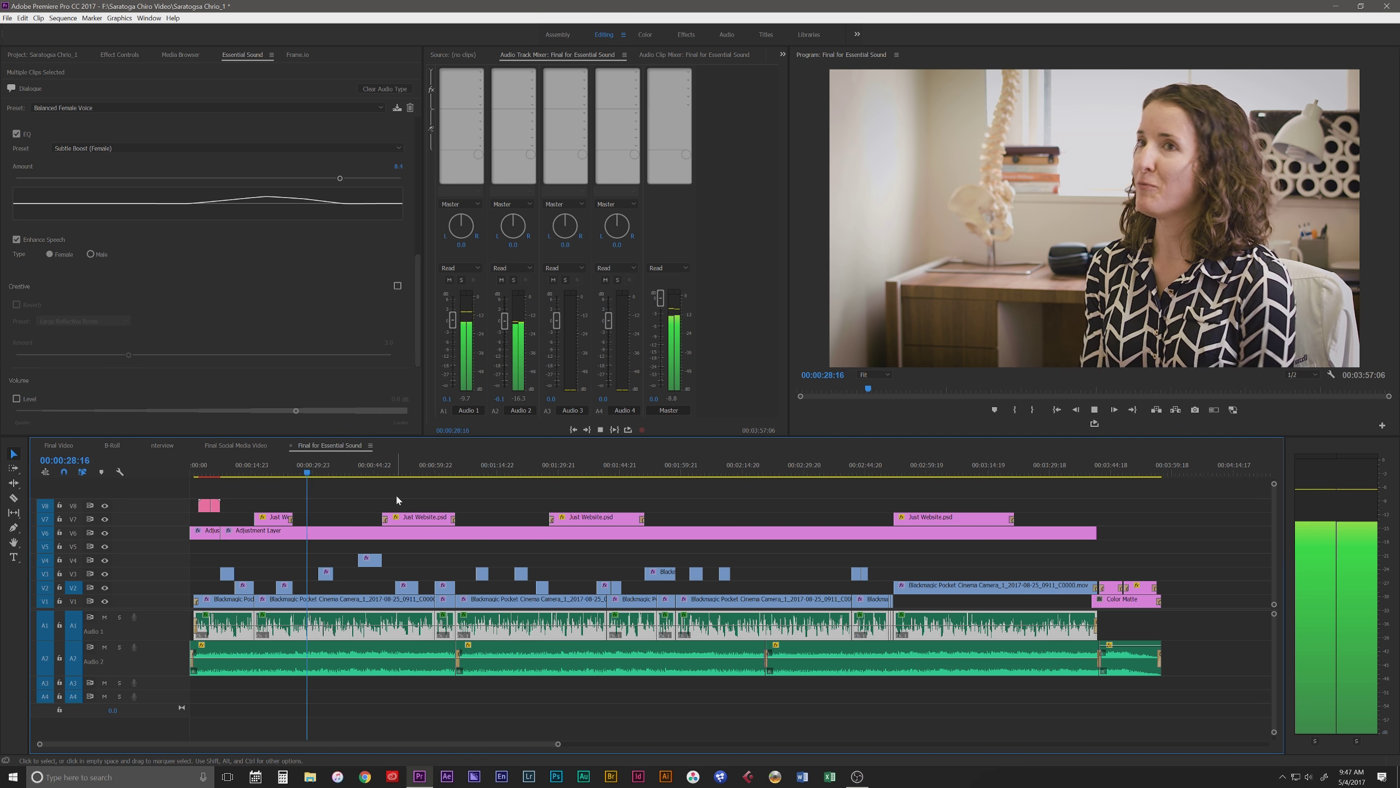
key(space)
- Turn off Repair for the dialogue clips and auto-match their loudness
scroll(283, 317, up, 3)
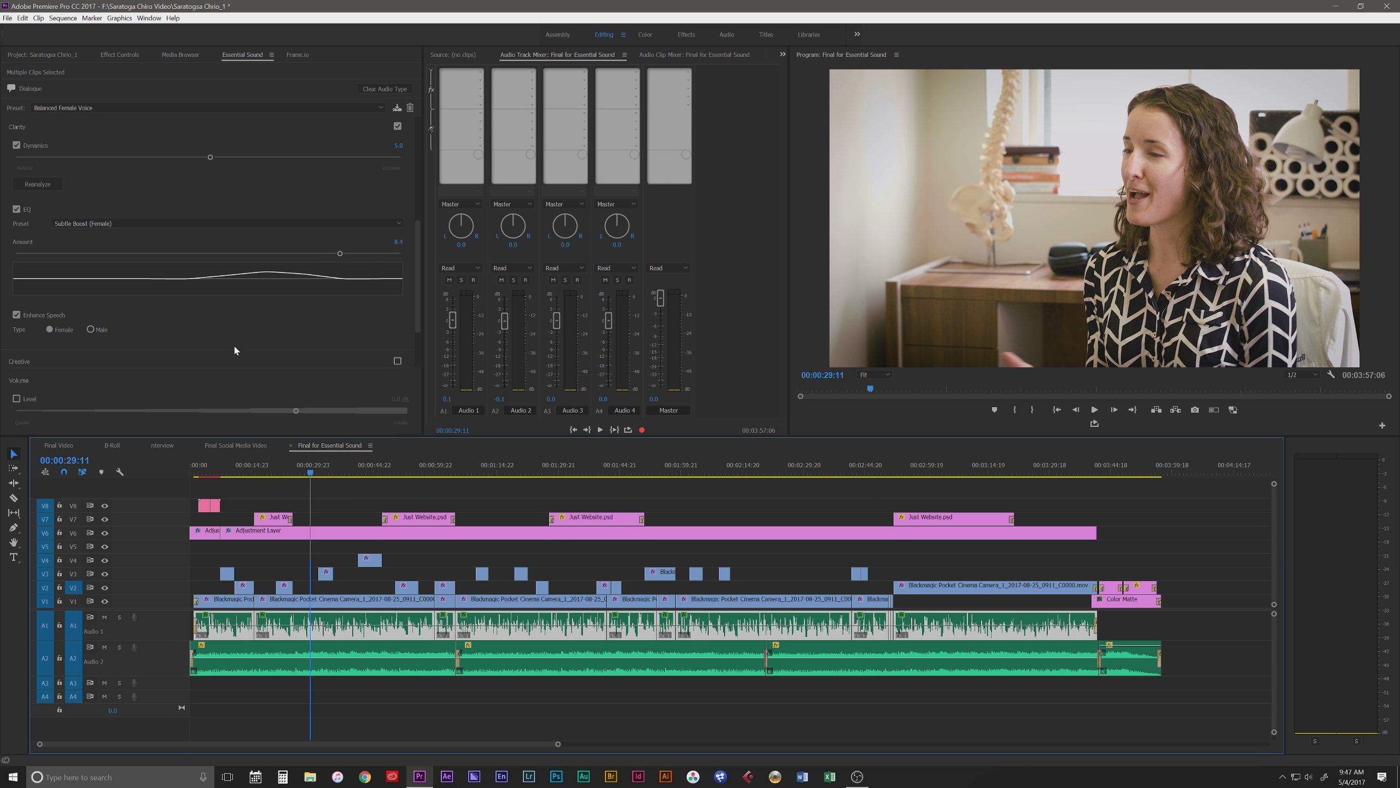
scroll(236, 349, up, 3)
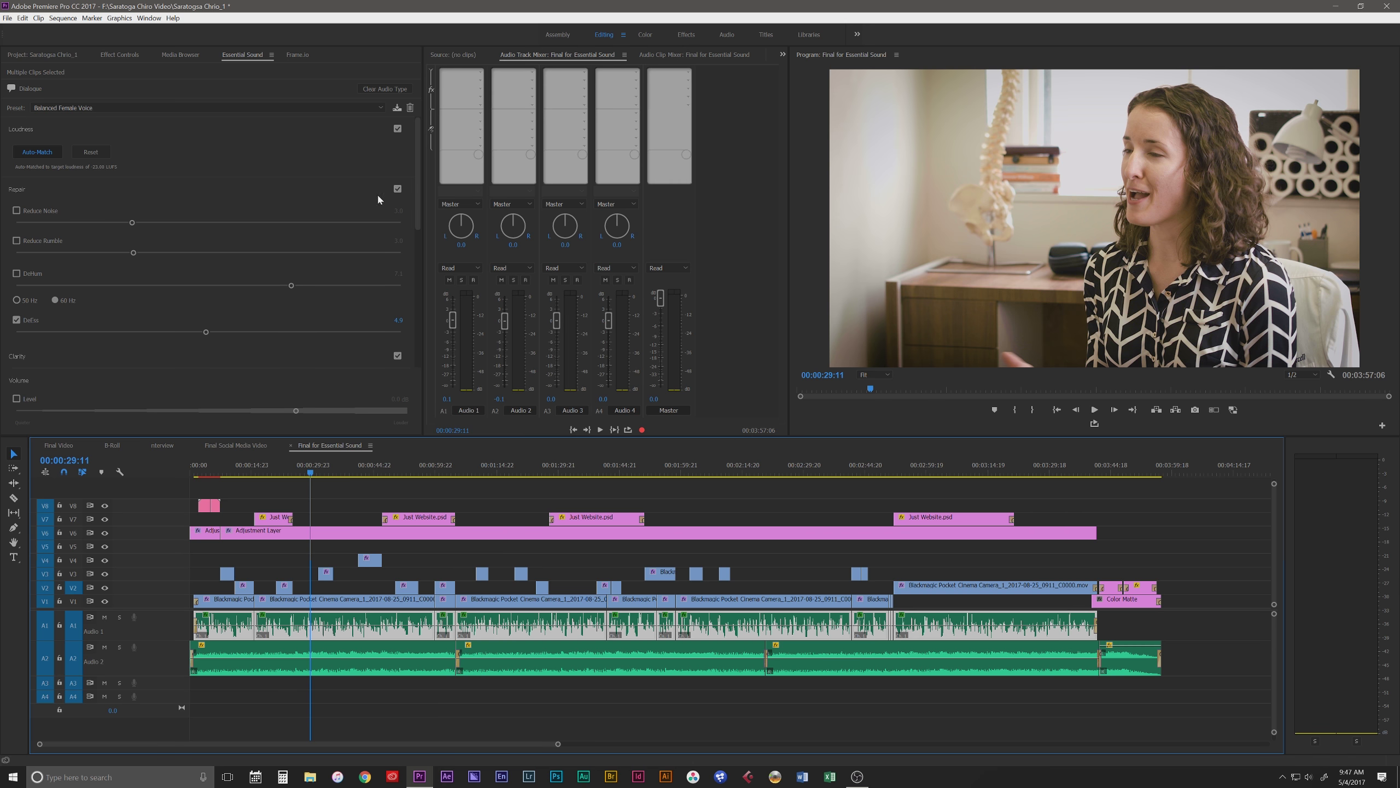
click(397, 189)
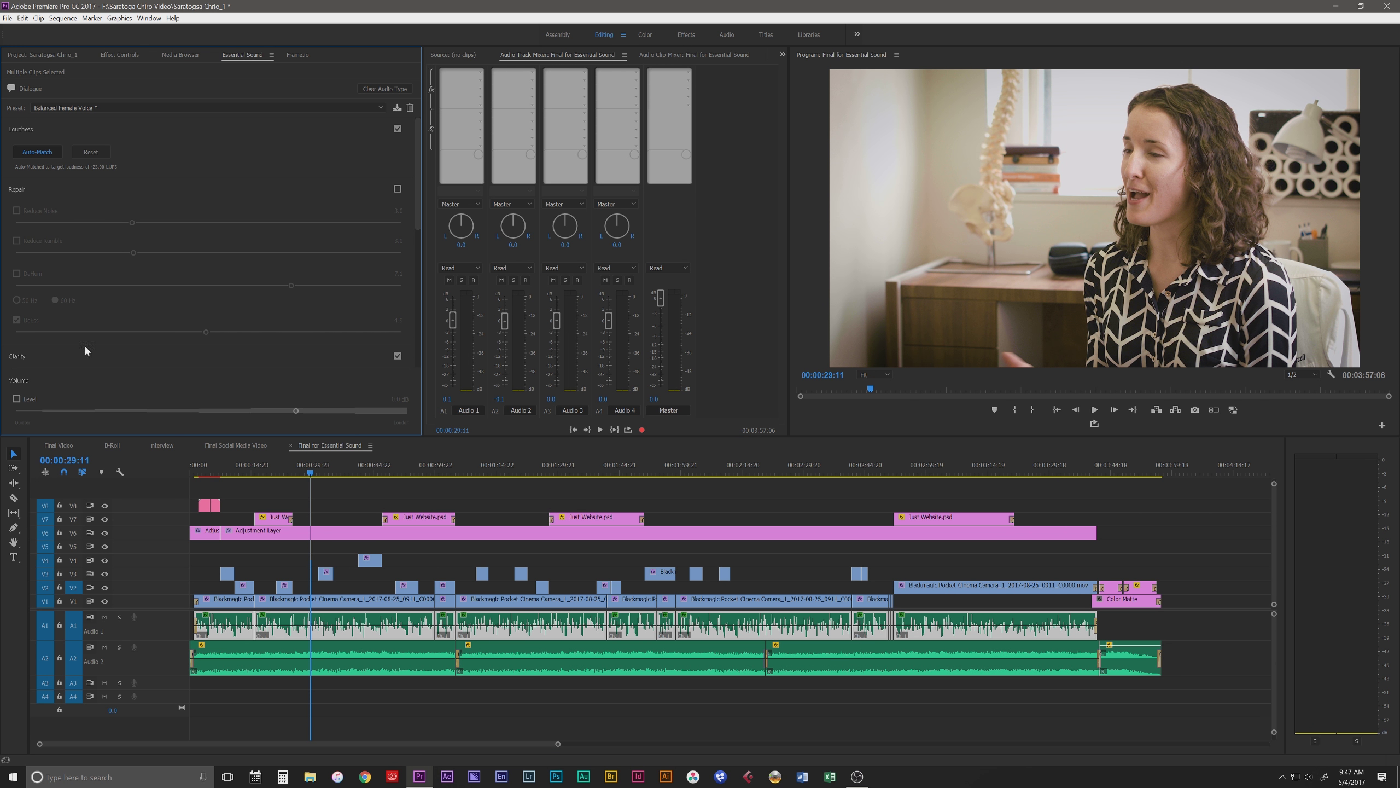
click(44, 149)
- In the dialogue clips' Clarity settings, lower Dynamics to 1.7 and change the EQ preset to Vocal Presence
scroll(158, 219, down, 3)
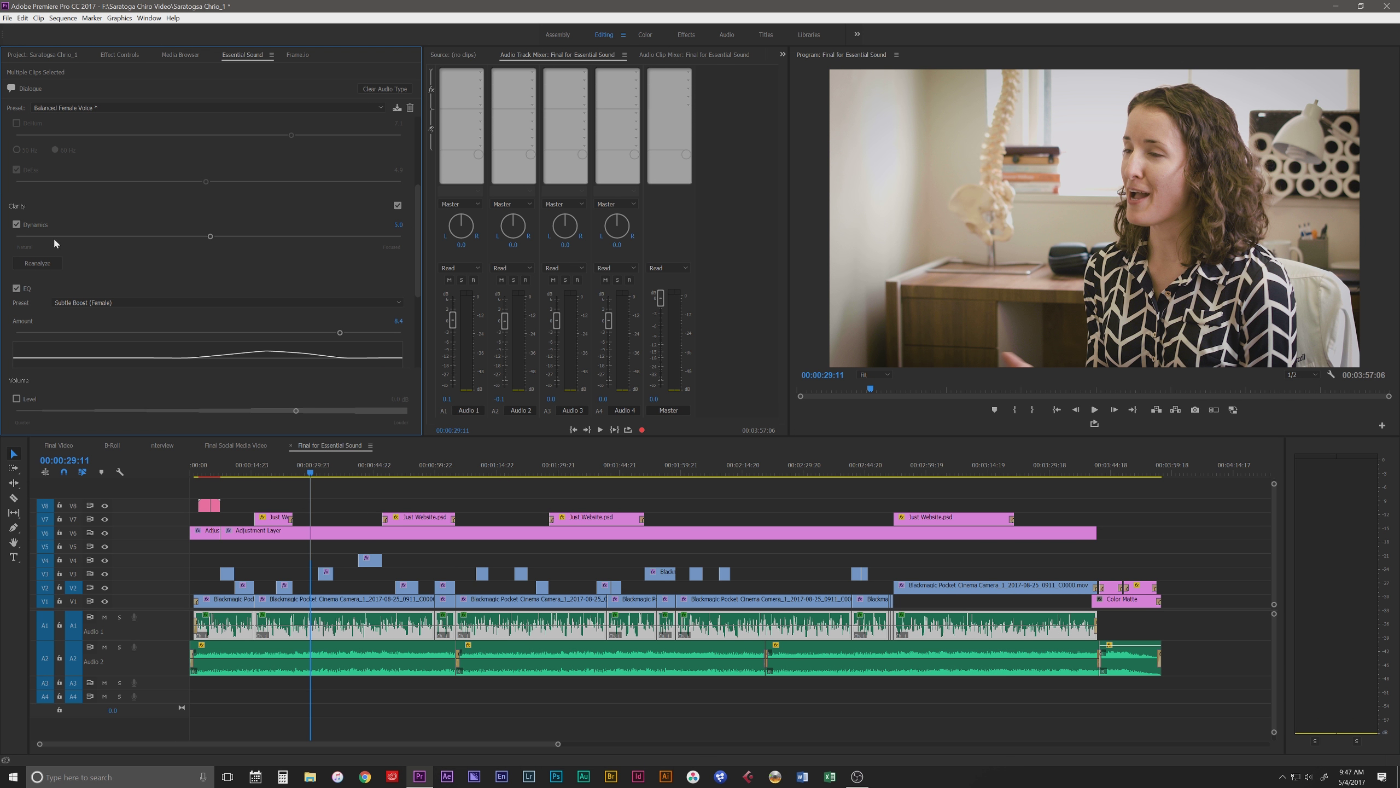
drag(125, 238, 81, 237)
click(113, 302)
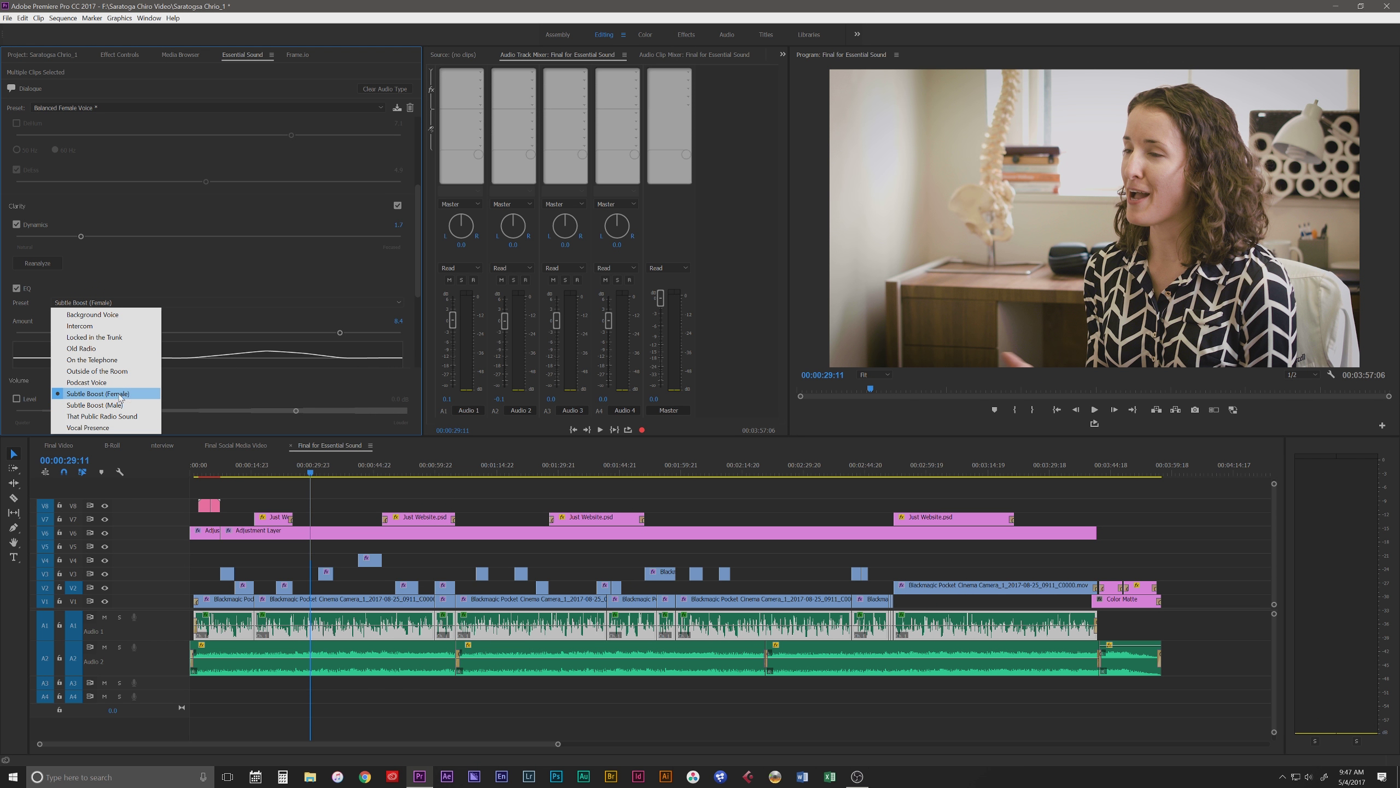
click(113, 429)
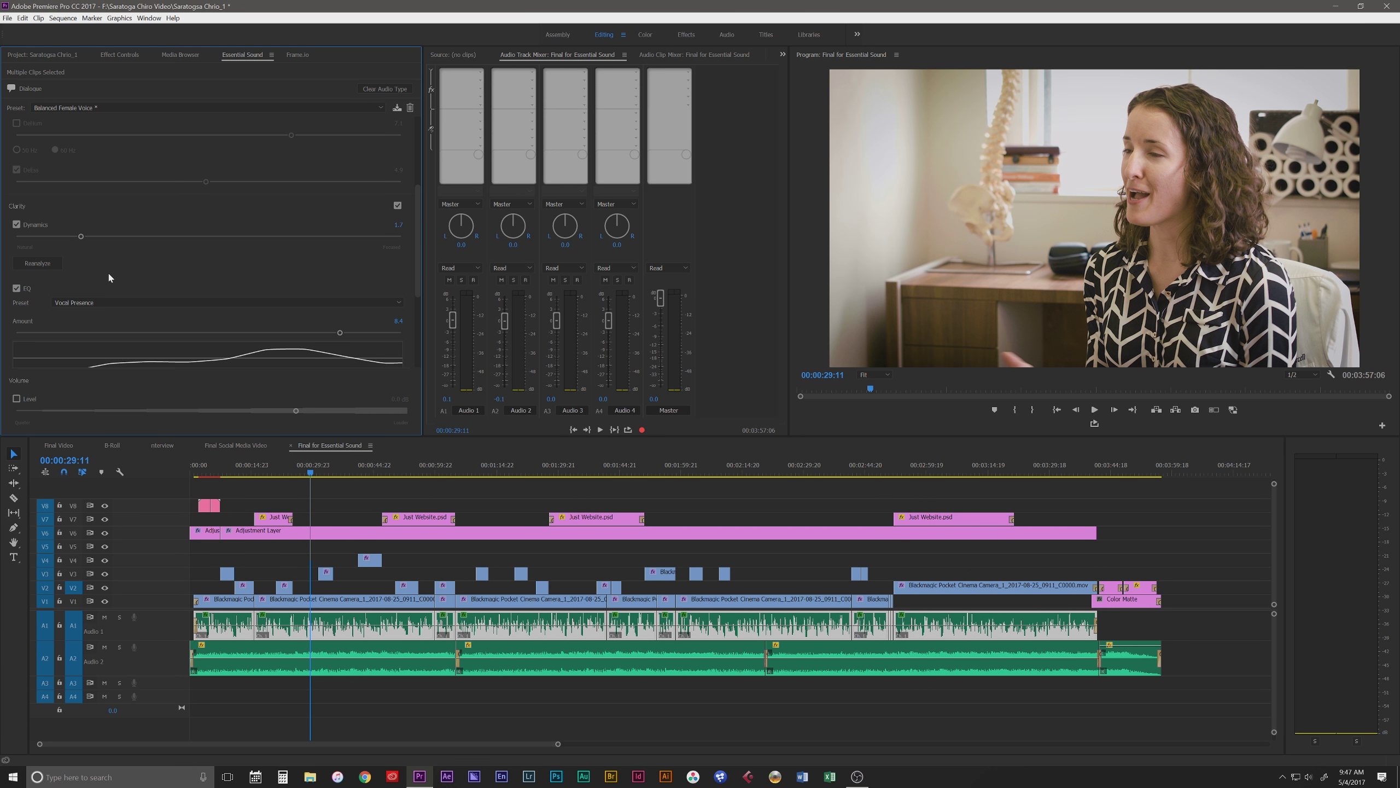
scroll(143, 268, down, 5)
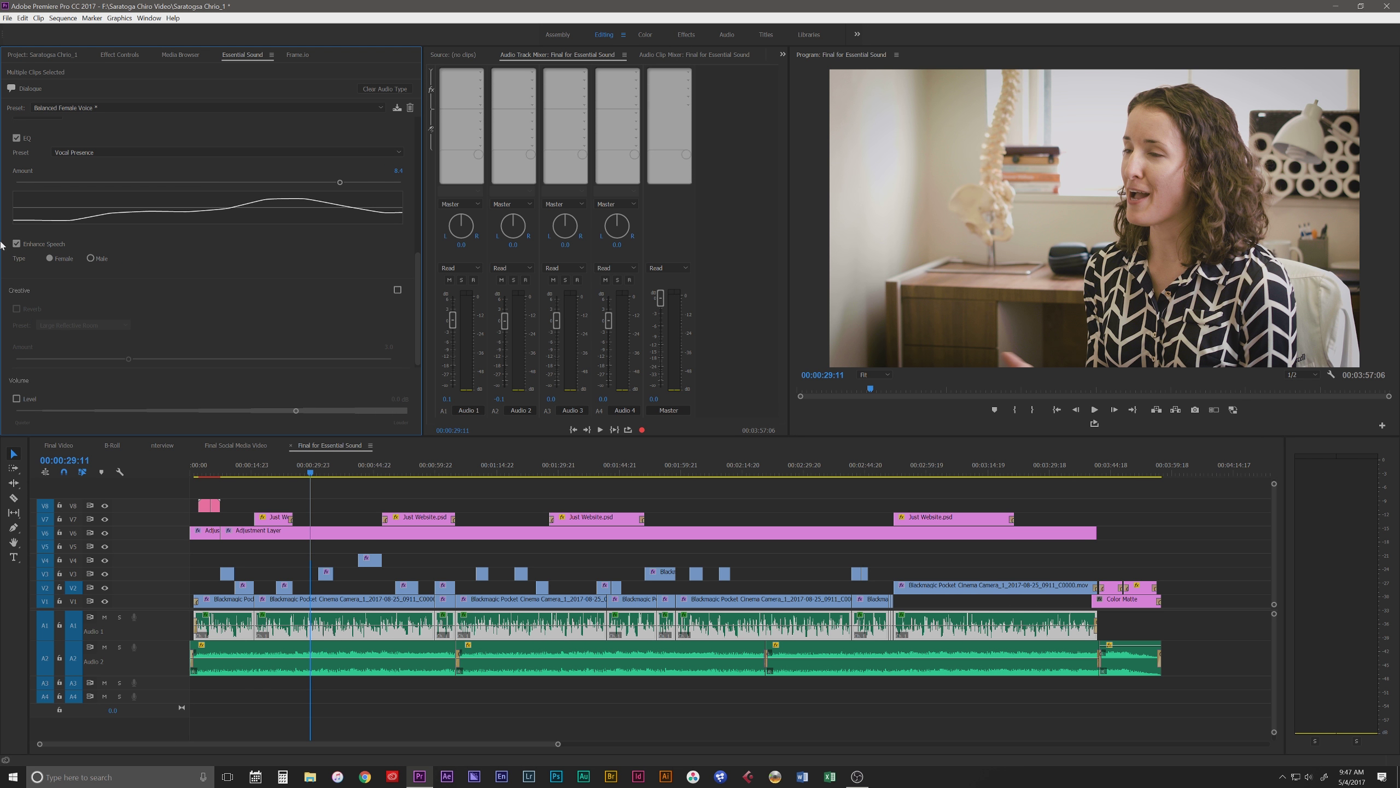
scroll(58, 267, down, 1)
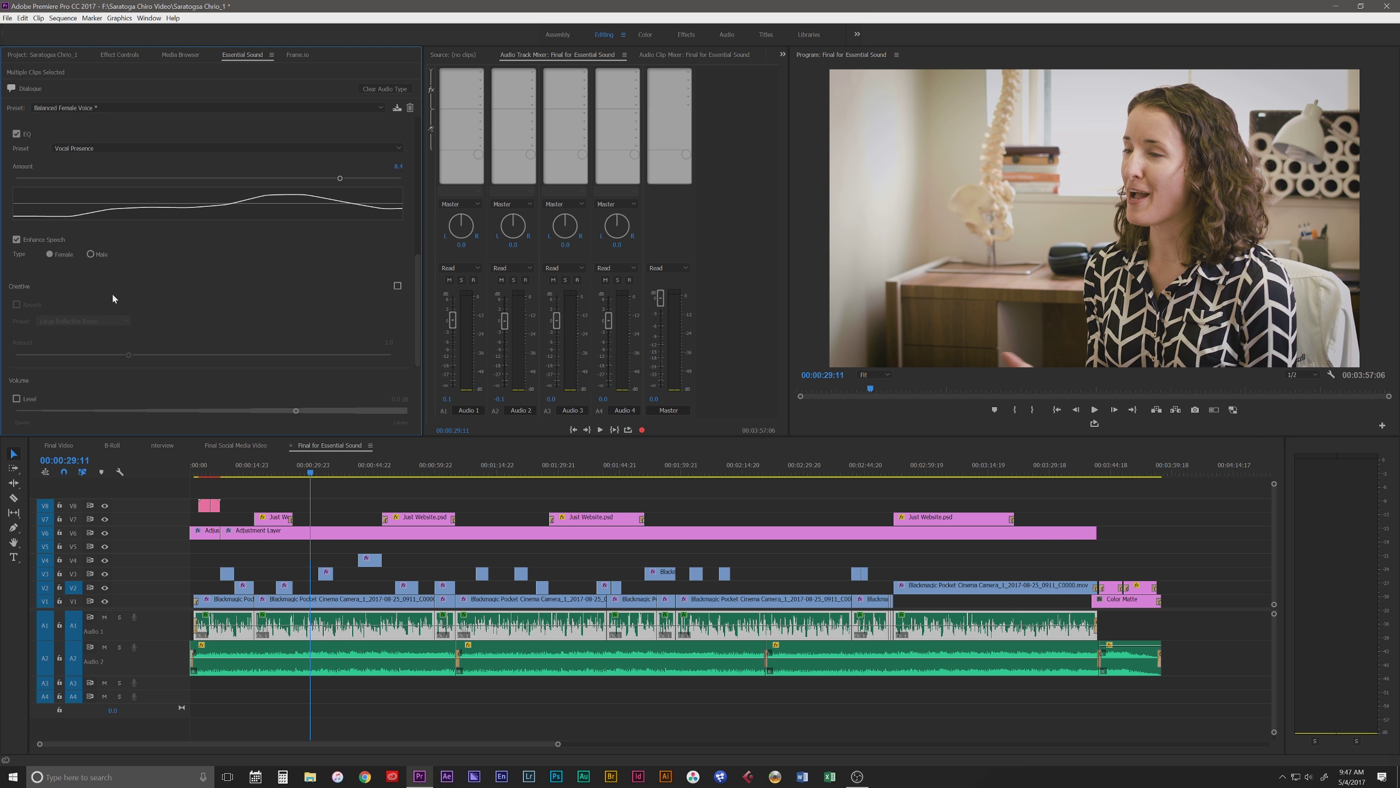
scroll(119, 289, up, 5)
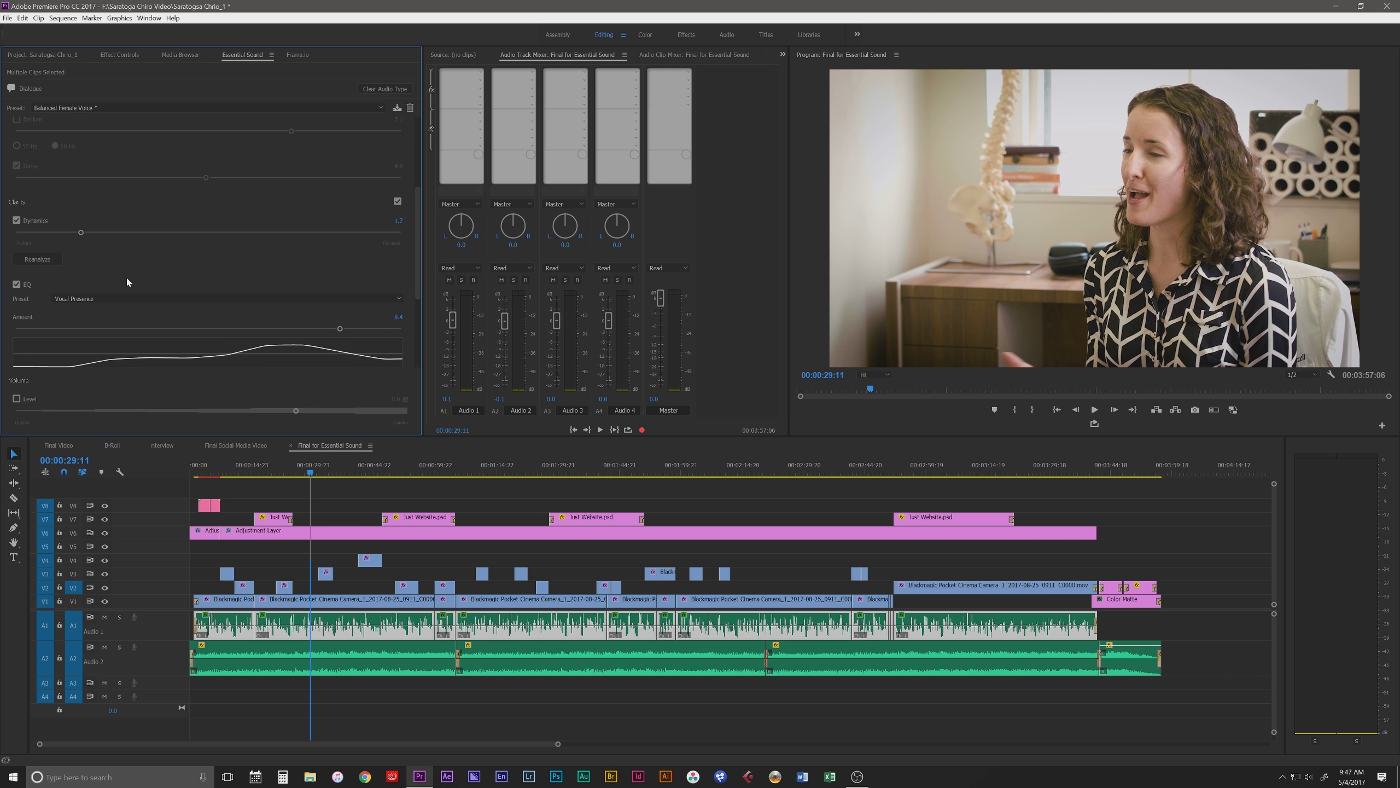
- Move the playhead back a few seconds and play the sequence to hear the Vocal Presence EQ on the dialogue
click(298, 474)
key(space)
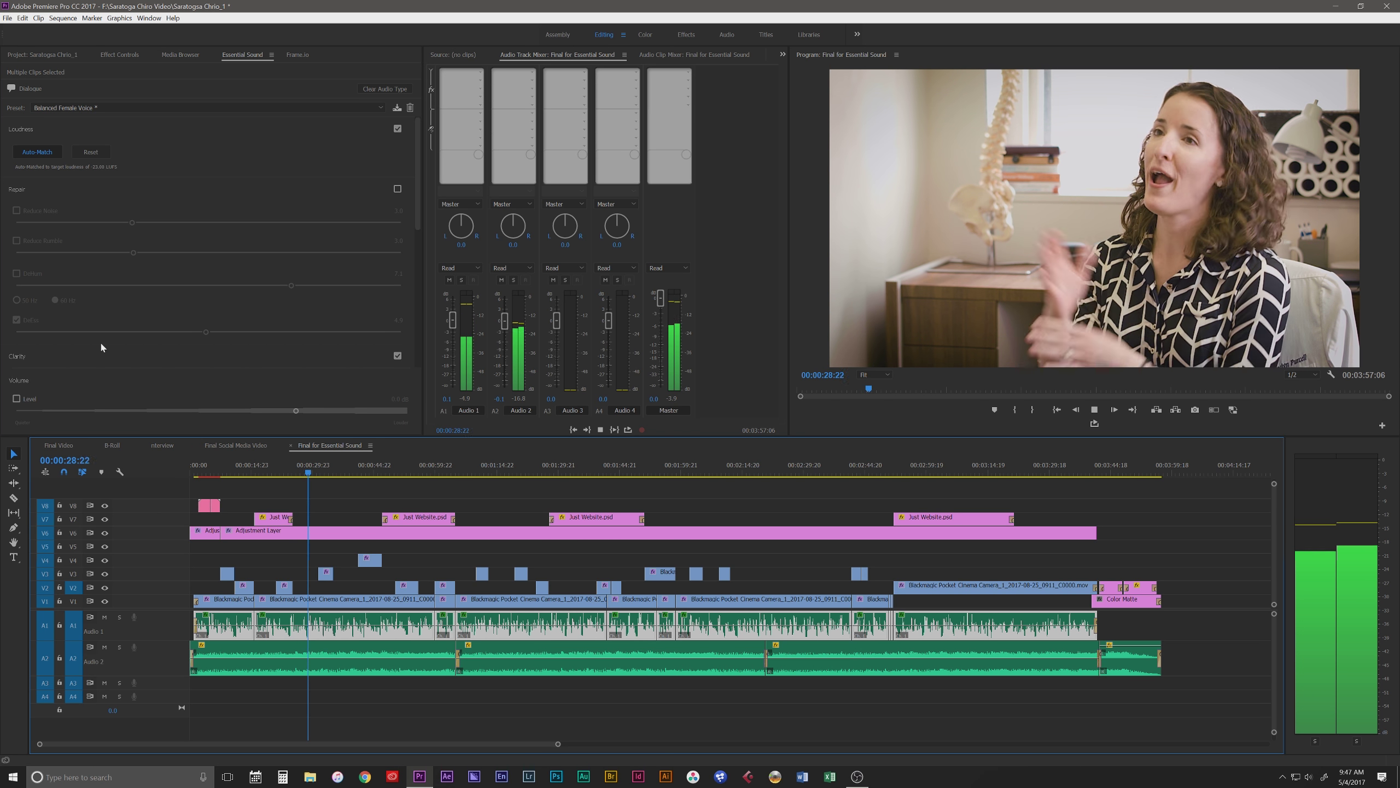
key(space)
- Turn off the EQ in the dialogue clips' Clarity settings and play the sequence to hear the voice without it
scroll(102, 348, down, 3)
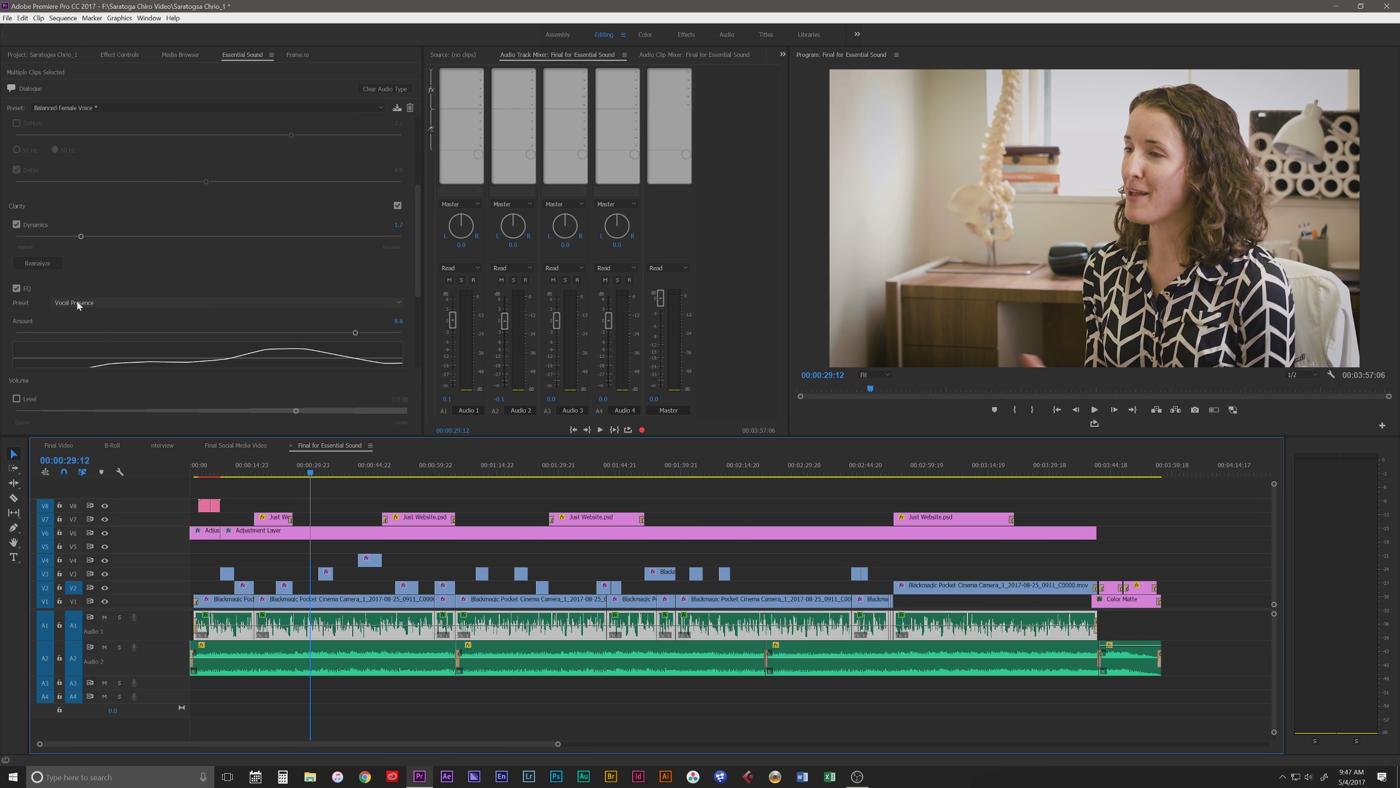
click(77, 306)
click(44, 285)
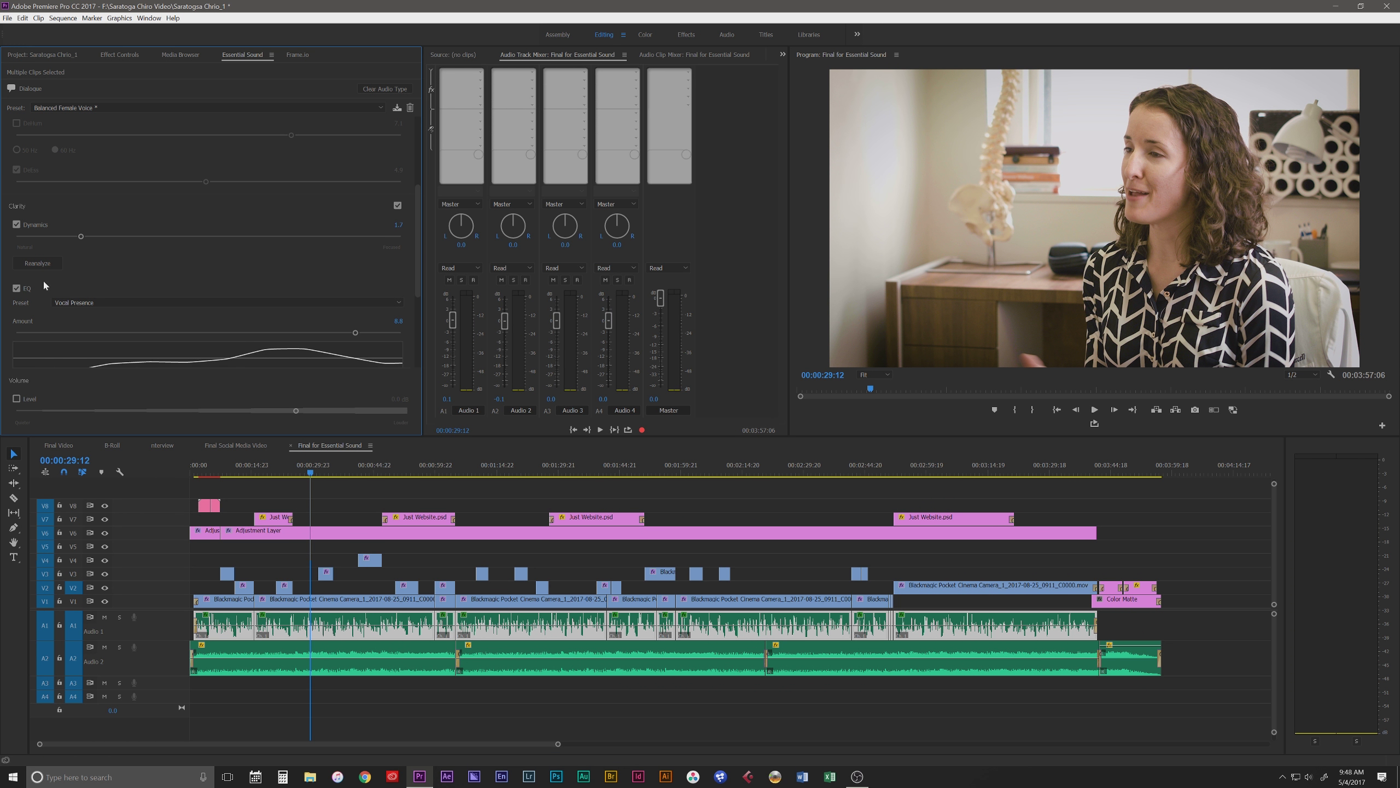
click(16, 288)
key(space)
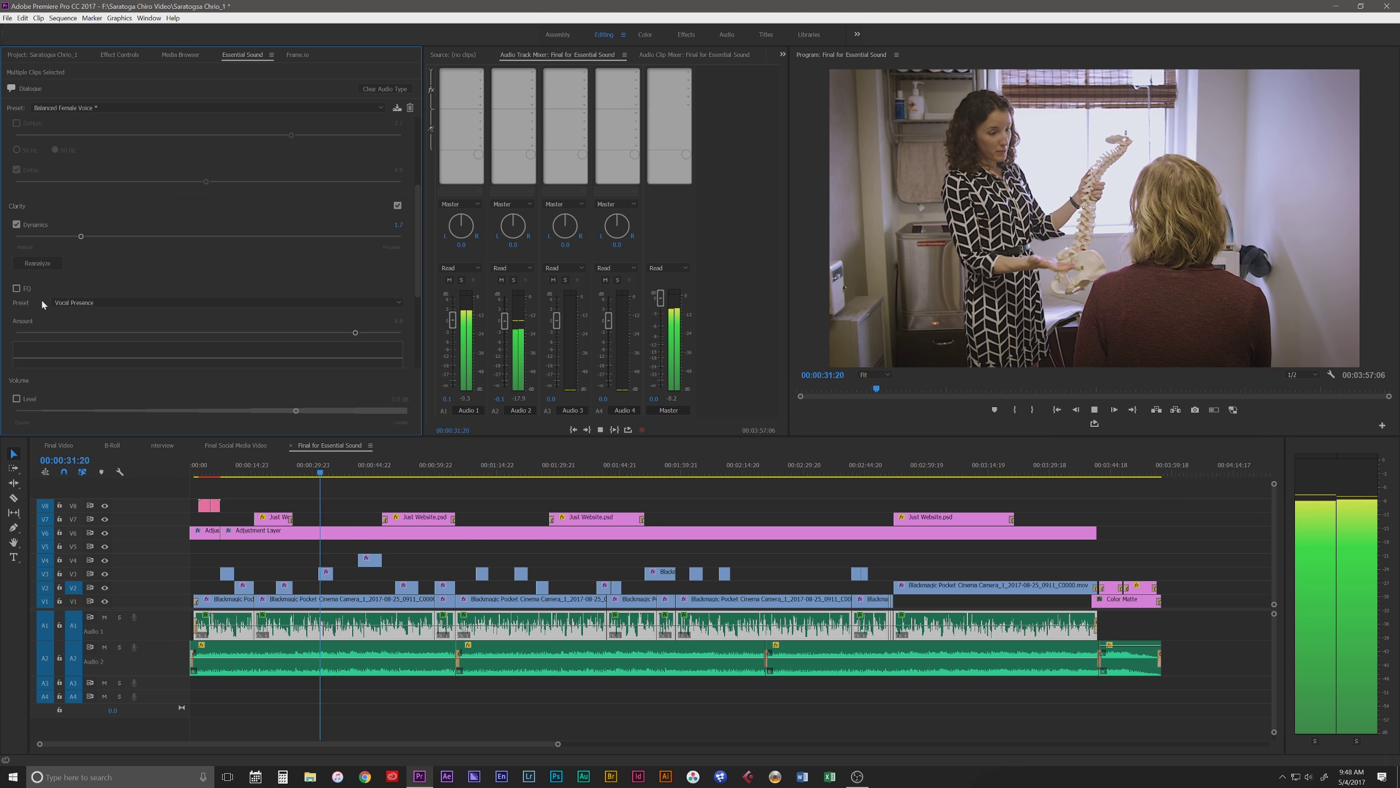
key(space)
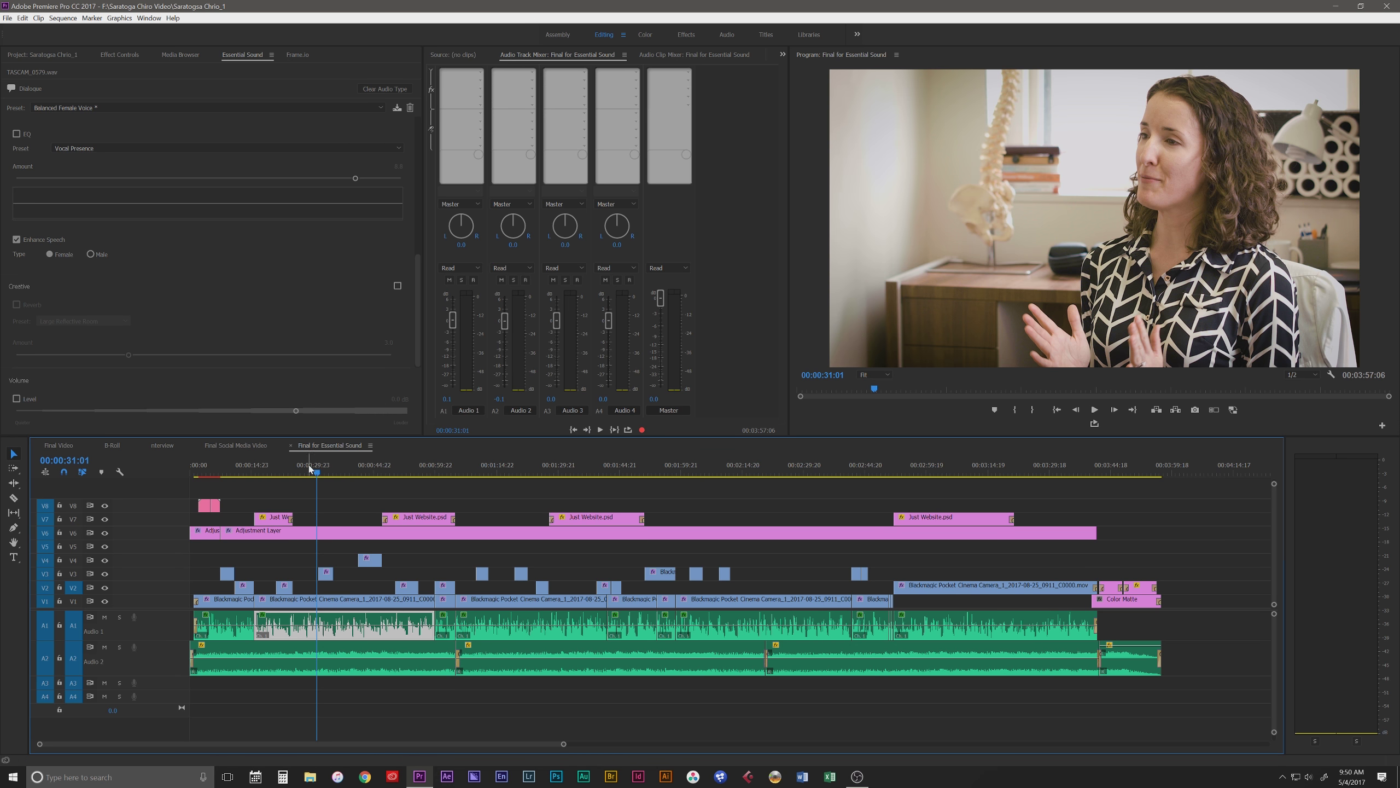
- Return the playhead to 00:00:27:06 and play the interview to check the dialogue and music mix with EQ off
drag(312, 469, 302, 468)
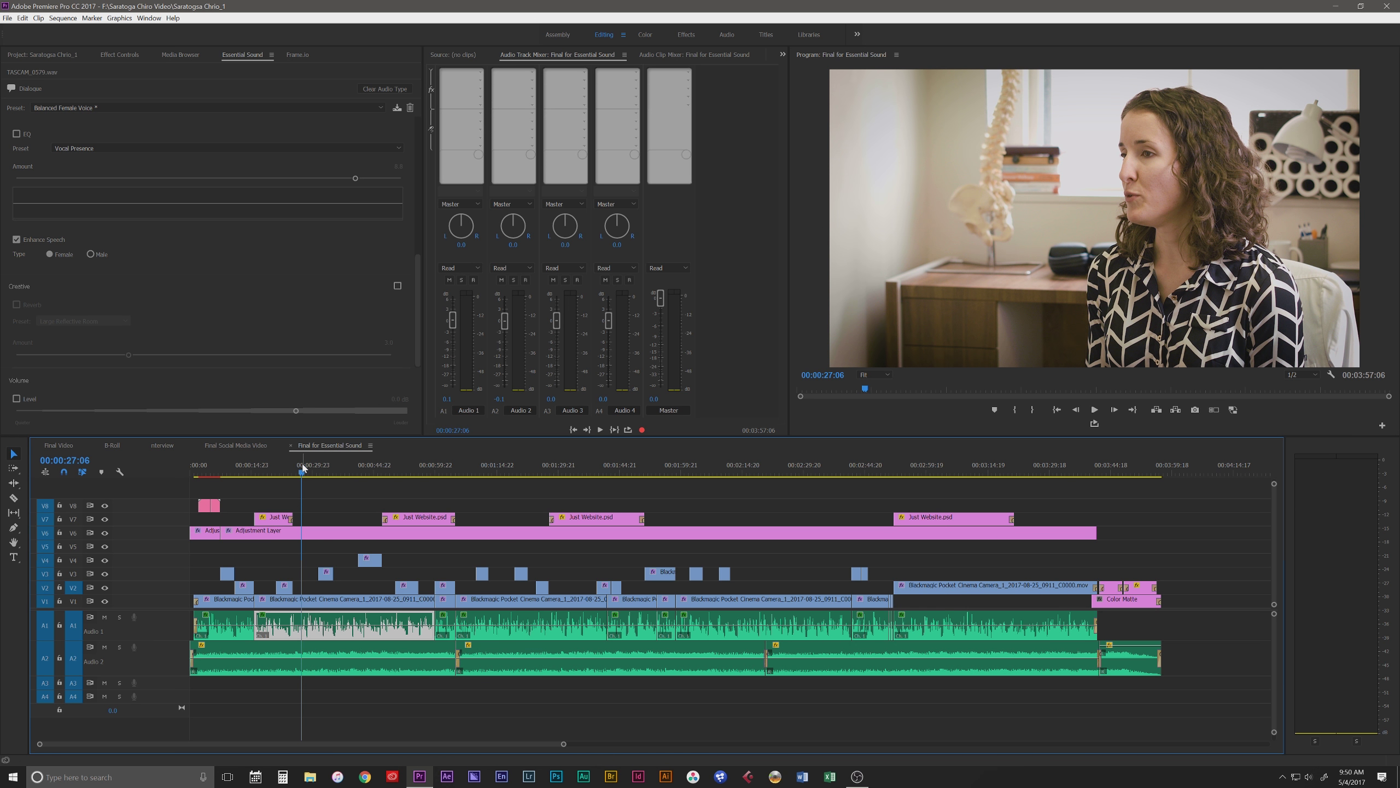
key(space)
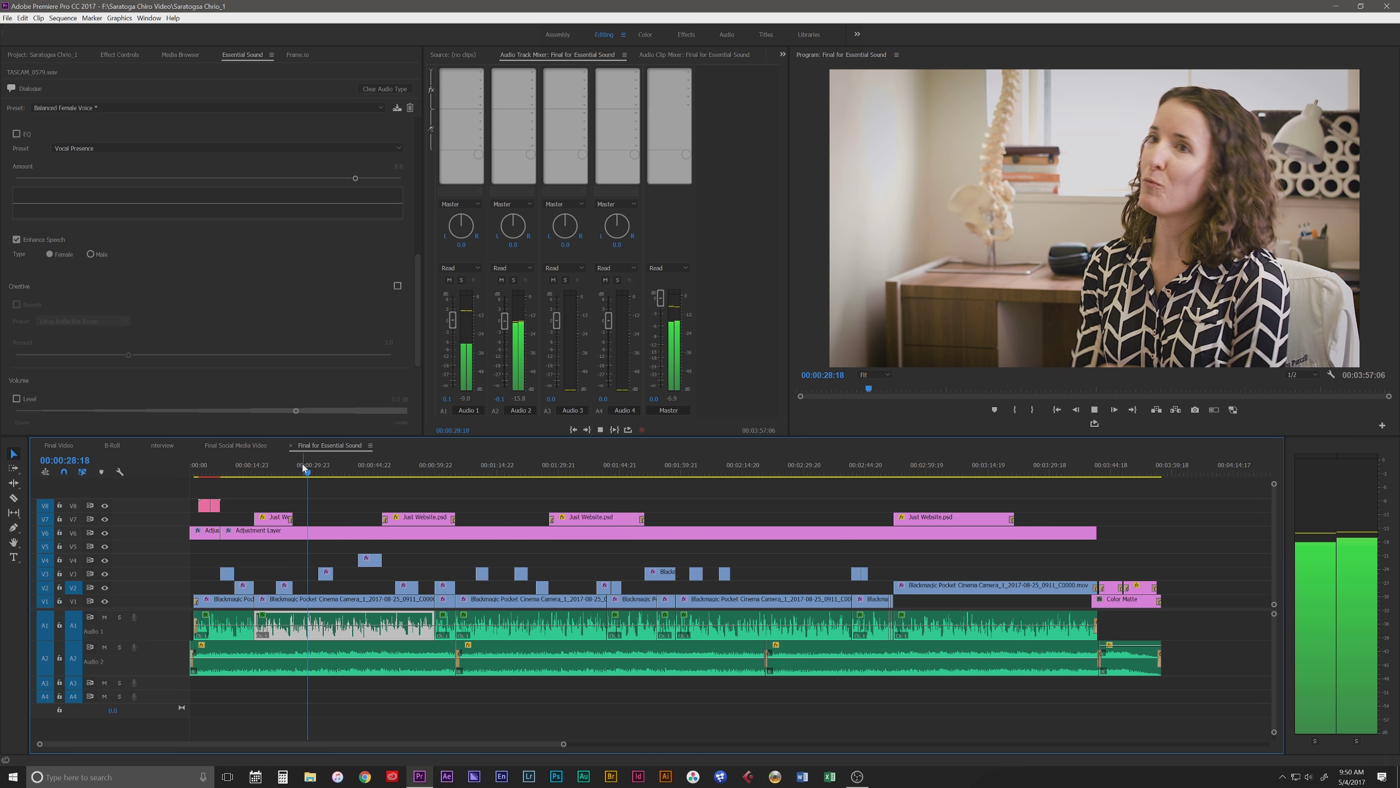
key(space)
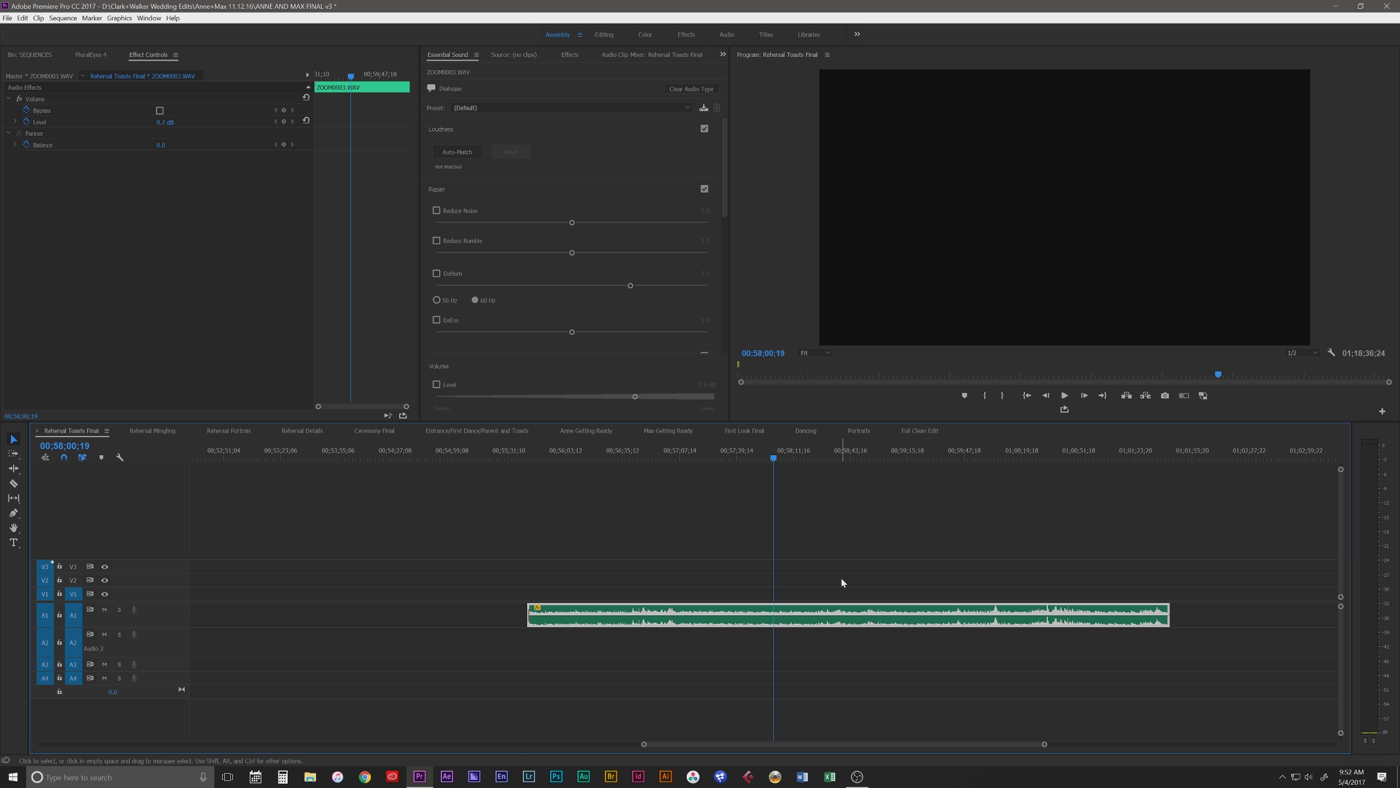
- In the Rehearsal Toasts Final sequence, move the playhead back slightly and play the unprocessed dialogue recording
drag(771, 456, 761, 453)
key(space)
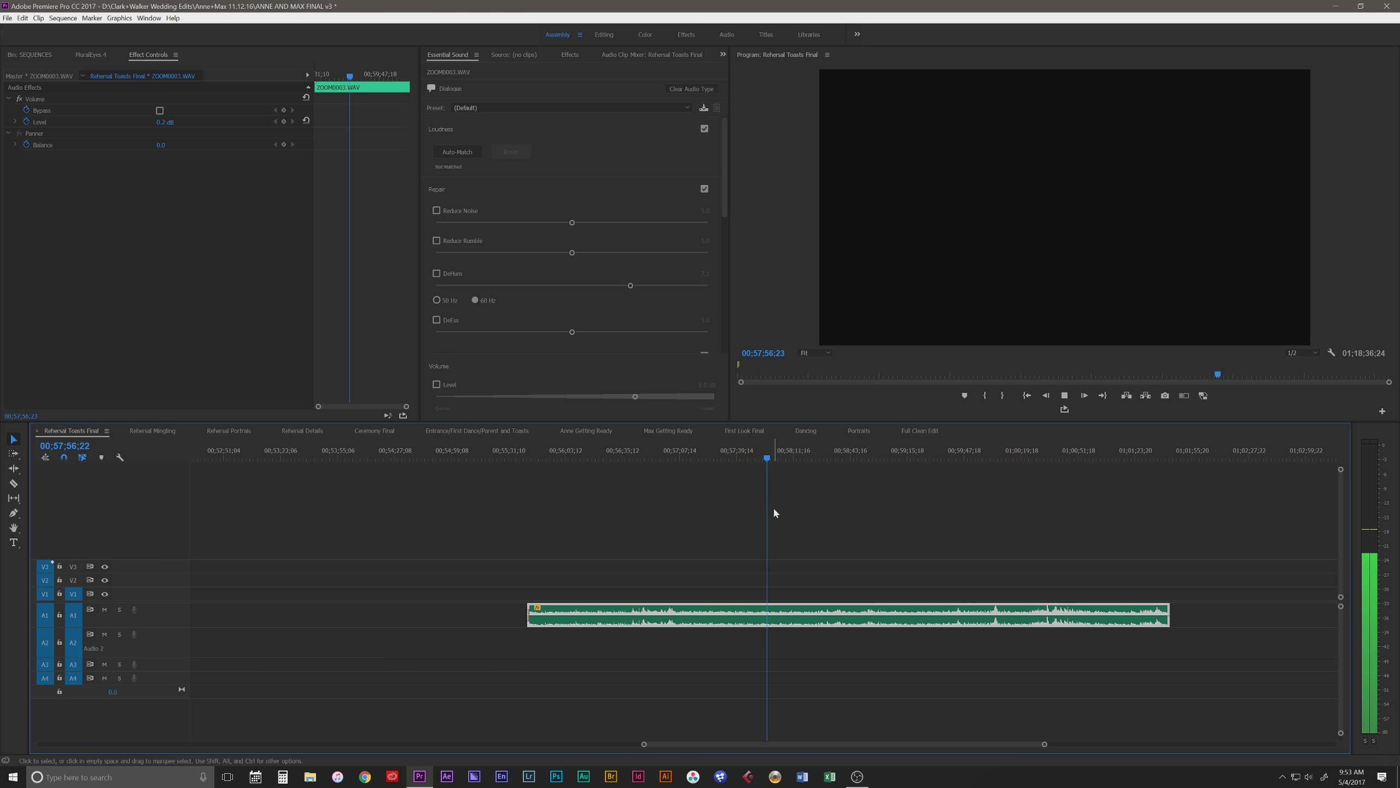
key(space)
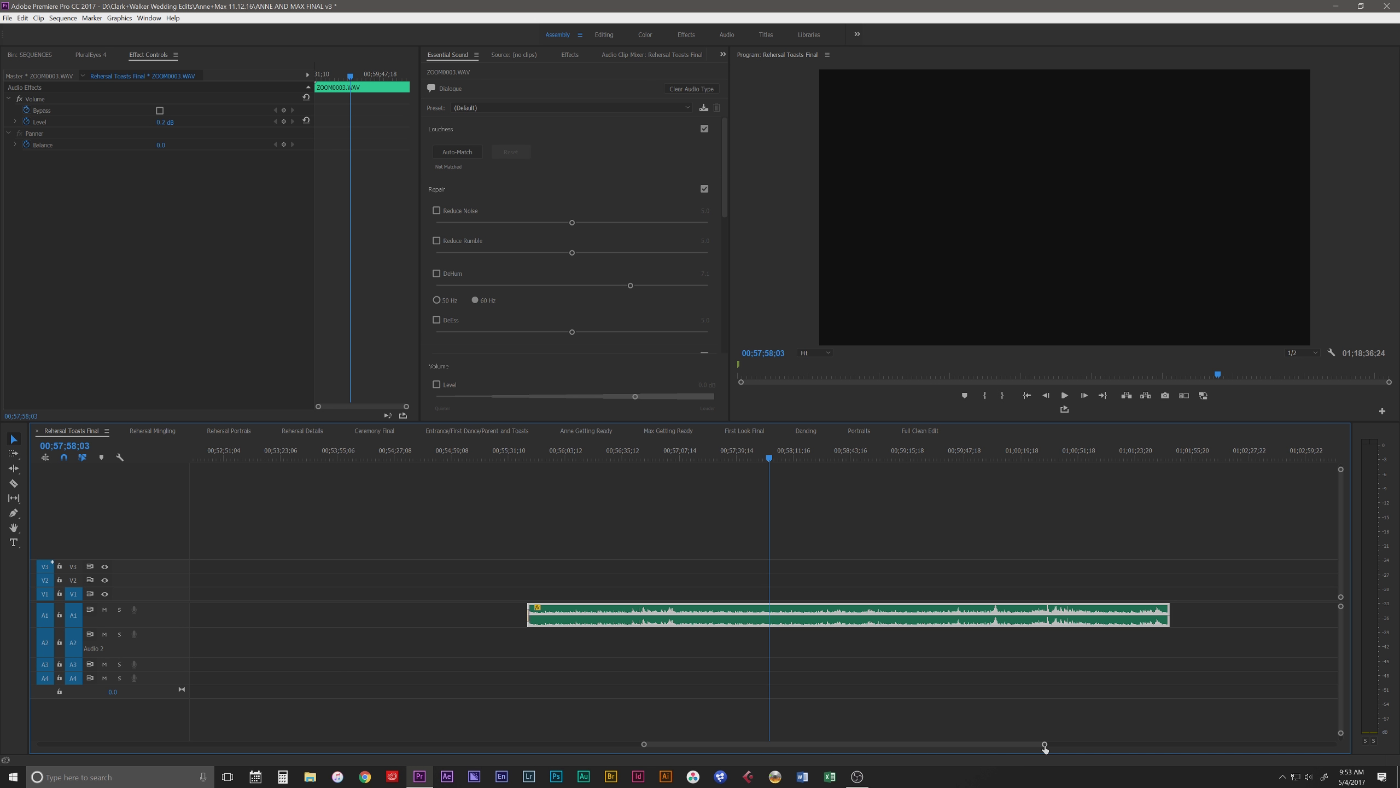
- Auto-match the toasts recording's loudness and repair it with Reduce Rumble at 6.0, DeHum at 7.1 and DeEss at 3.1
drag(1044, 745, 1001, 745)
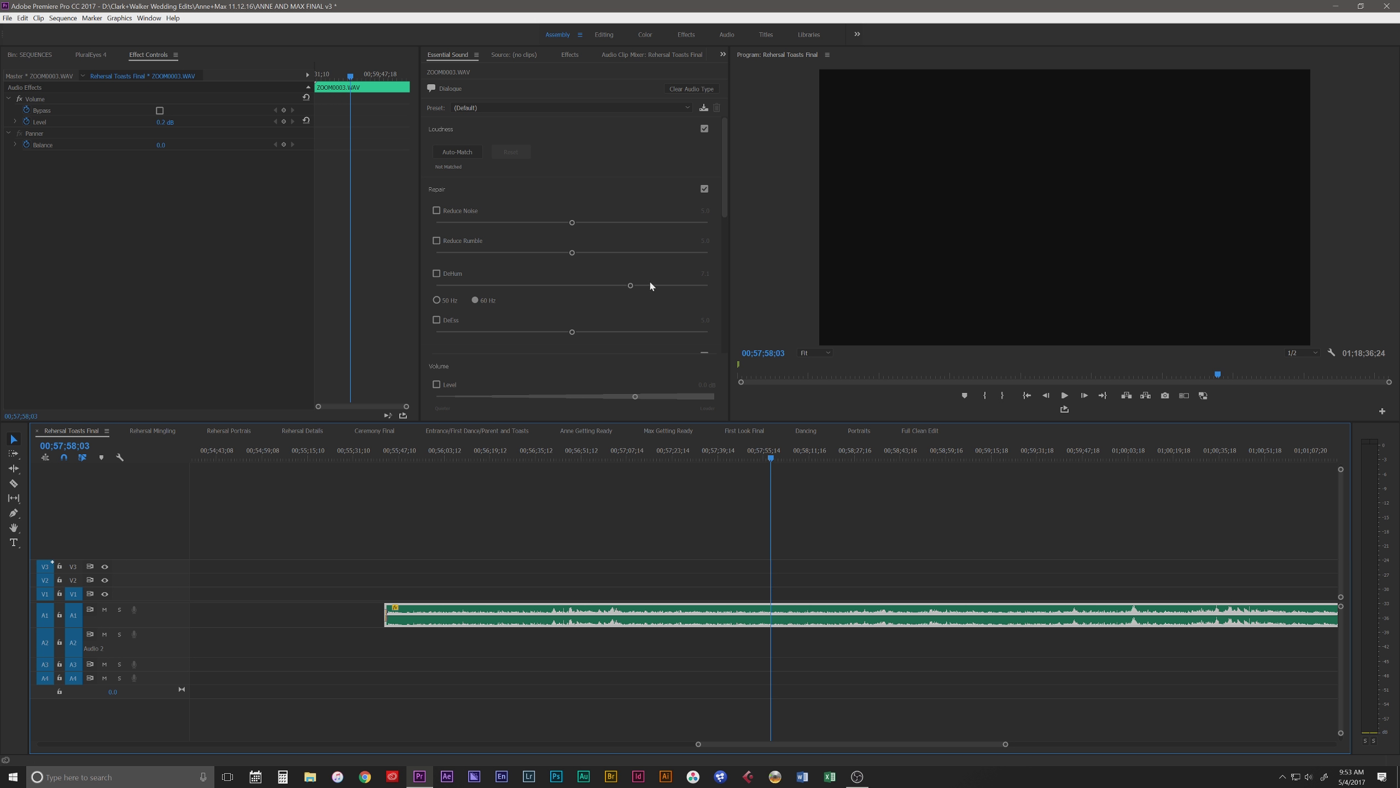
click(466, 151)
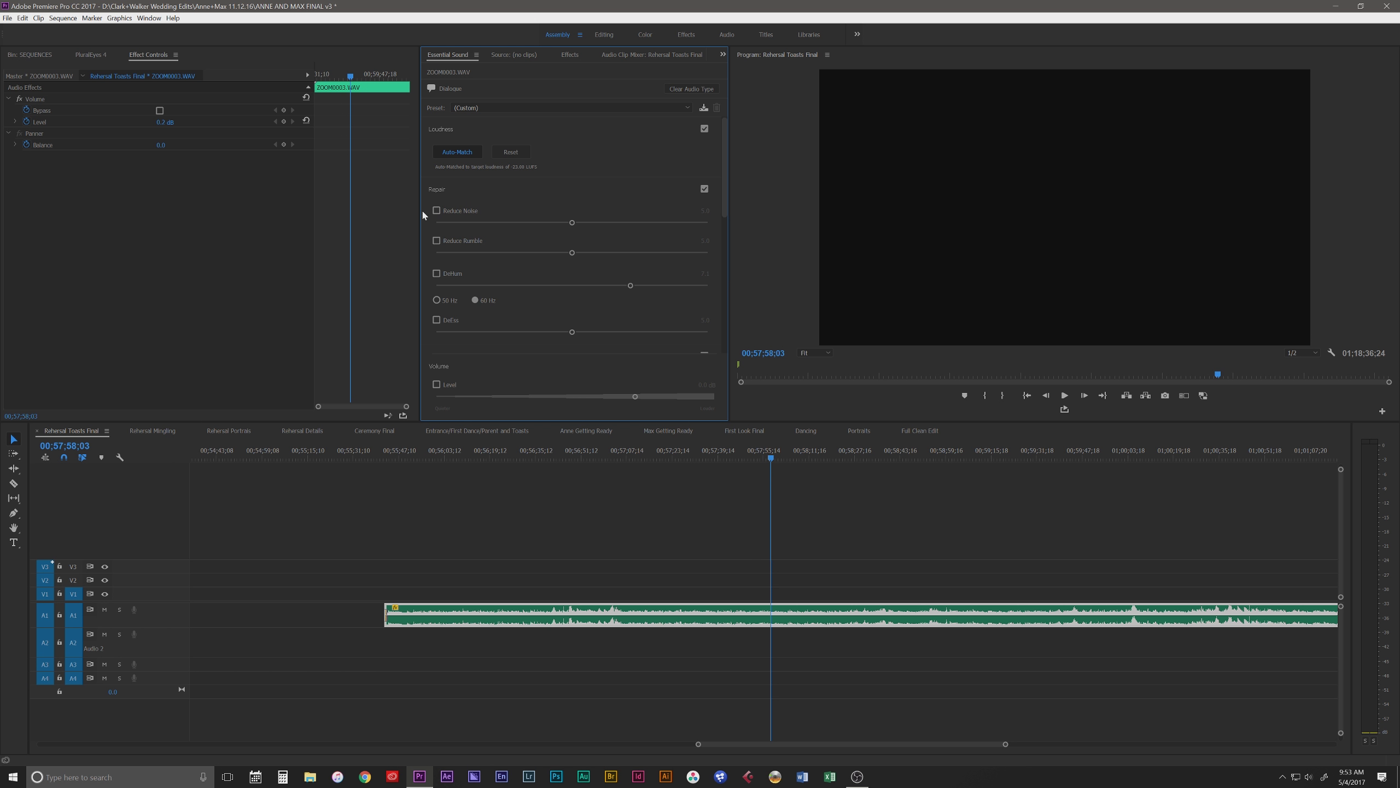
click(436, 241)
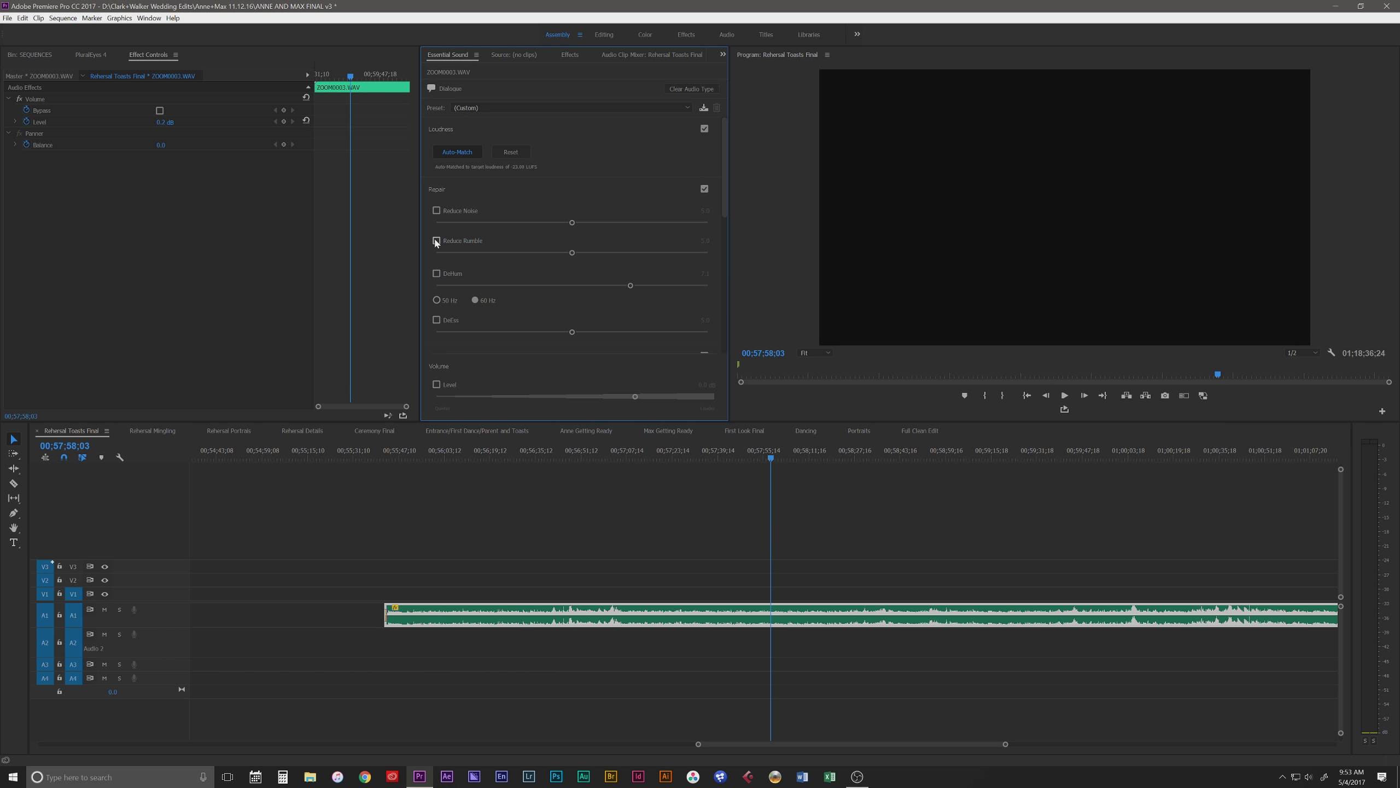
click(436, 273)
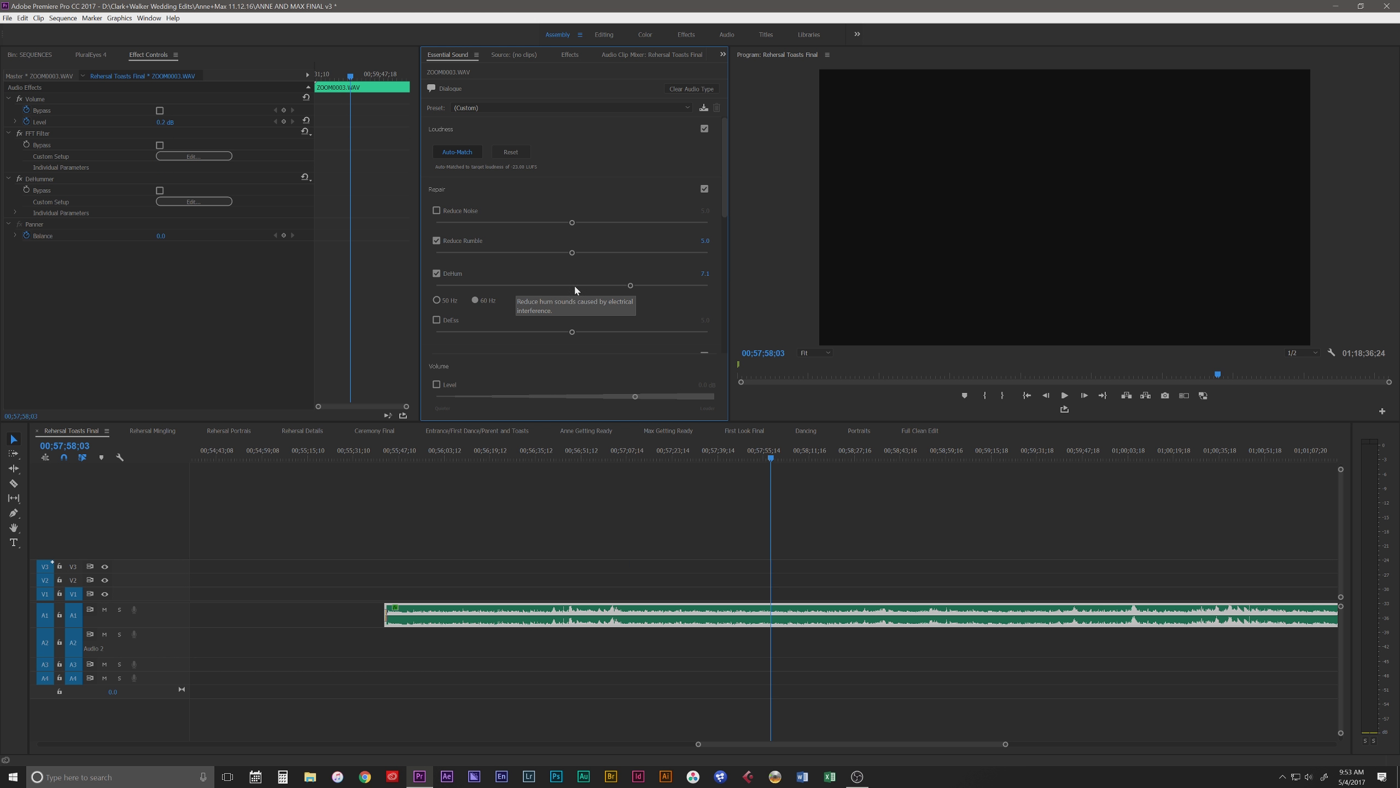
drag(586, 253, 600, 253)
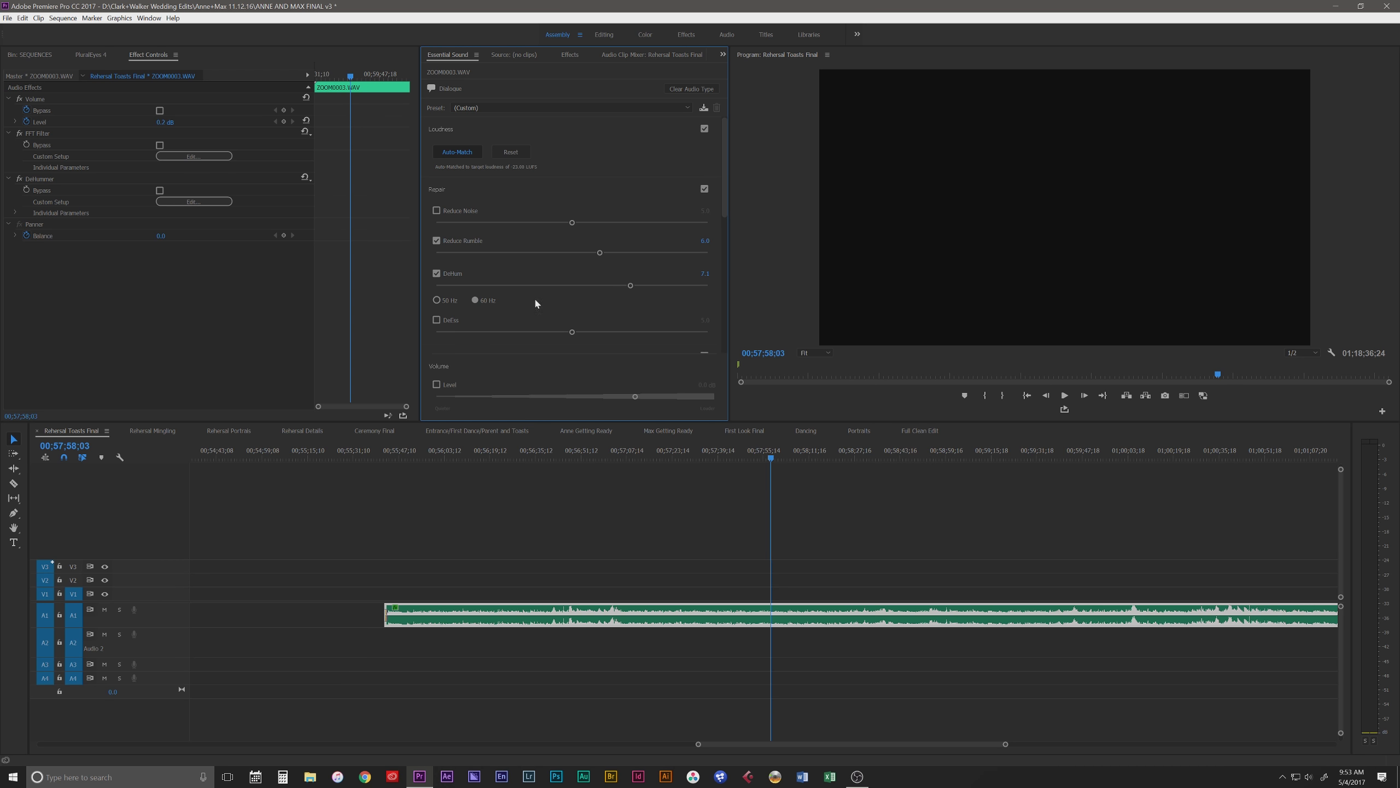
click(437, 320)
click(503, 331)
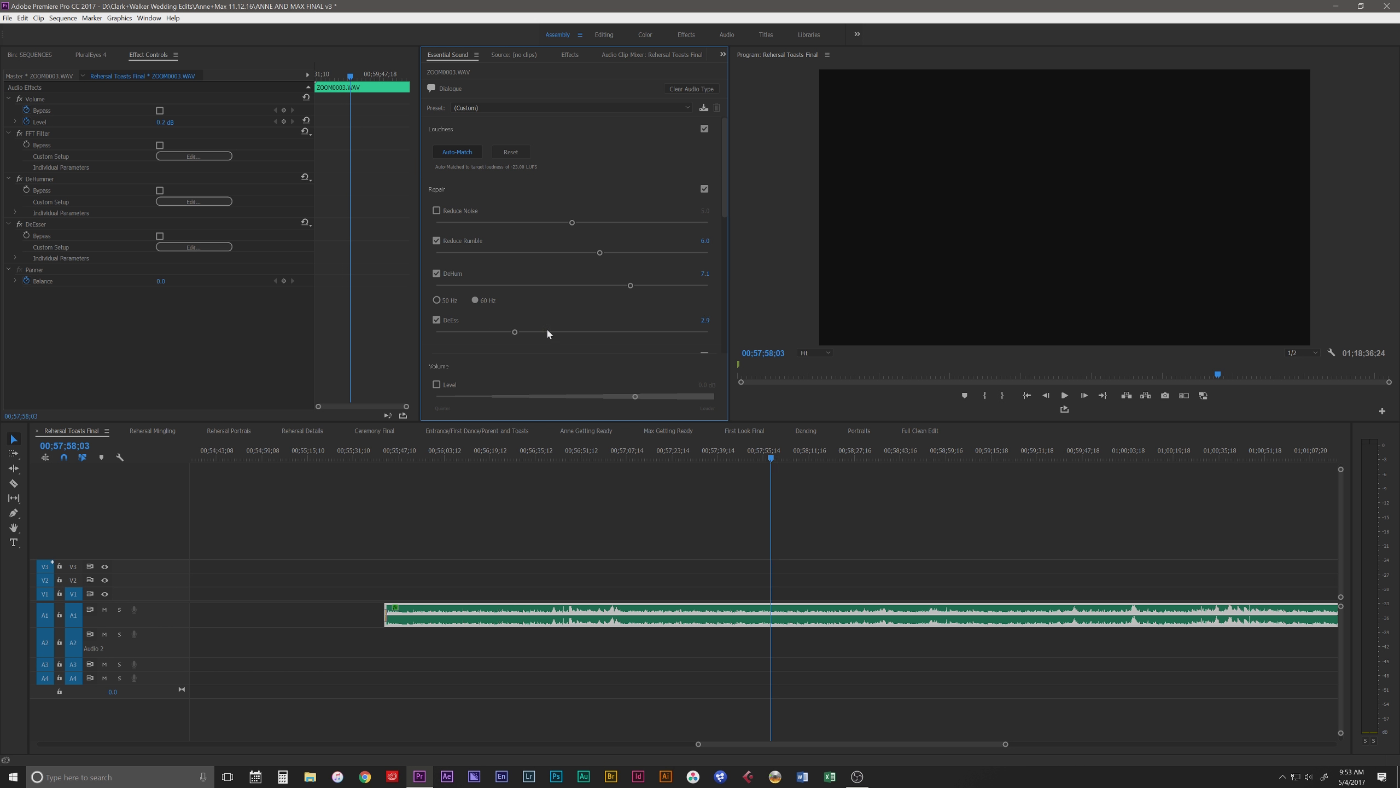
click(520, 331)
- Enable Dynamics in the toasts recording's Clarity settings and set it to 2.0
scroll(539, 309, down, 4)
click(437, 233)
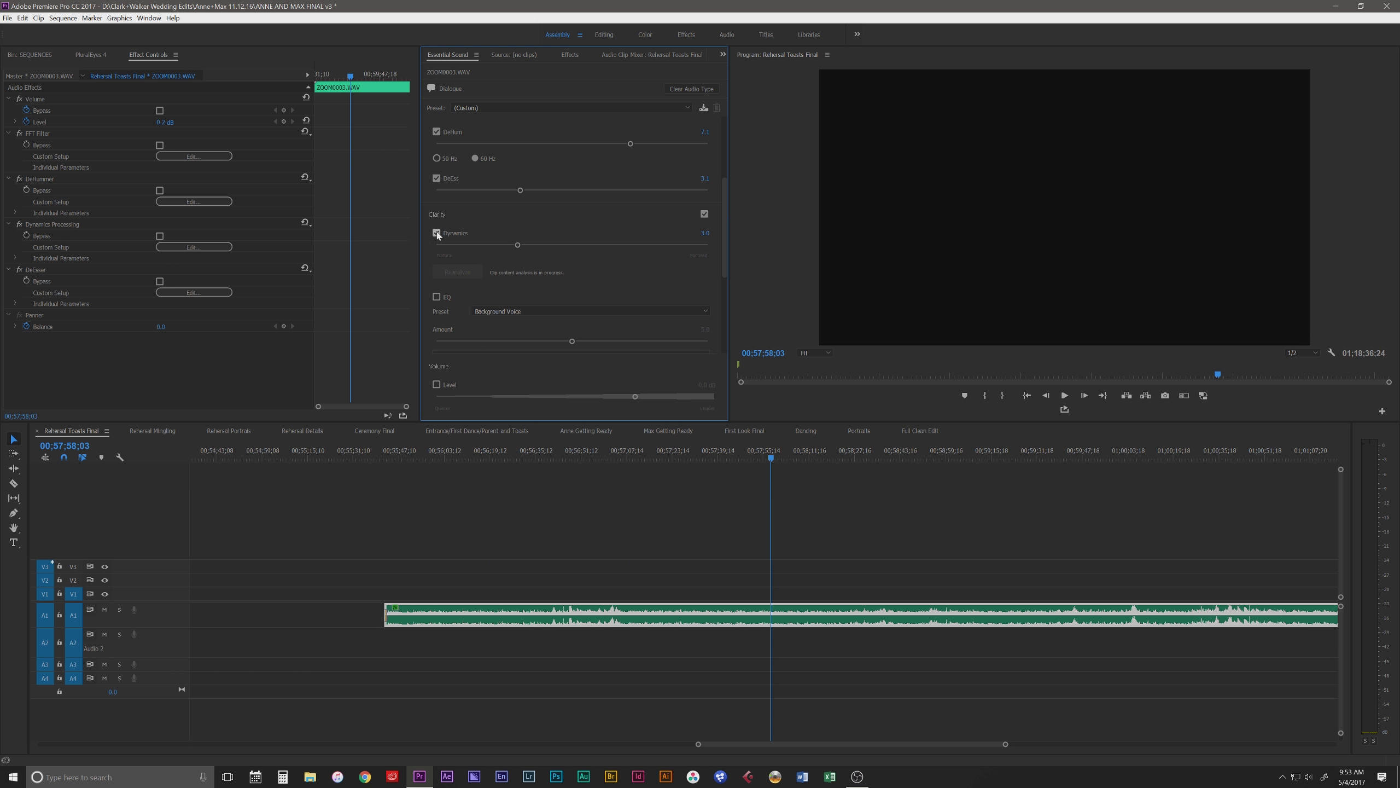
drag(517, 245, 491, 245)
- Enable EQ on the toasts recording with the Subtle Boost (Female) preset at amount 2.7, and turn on Enhance Speech for a female voice
click(437, 298)
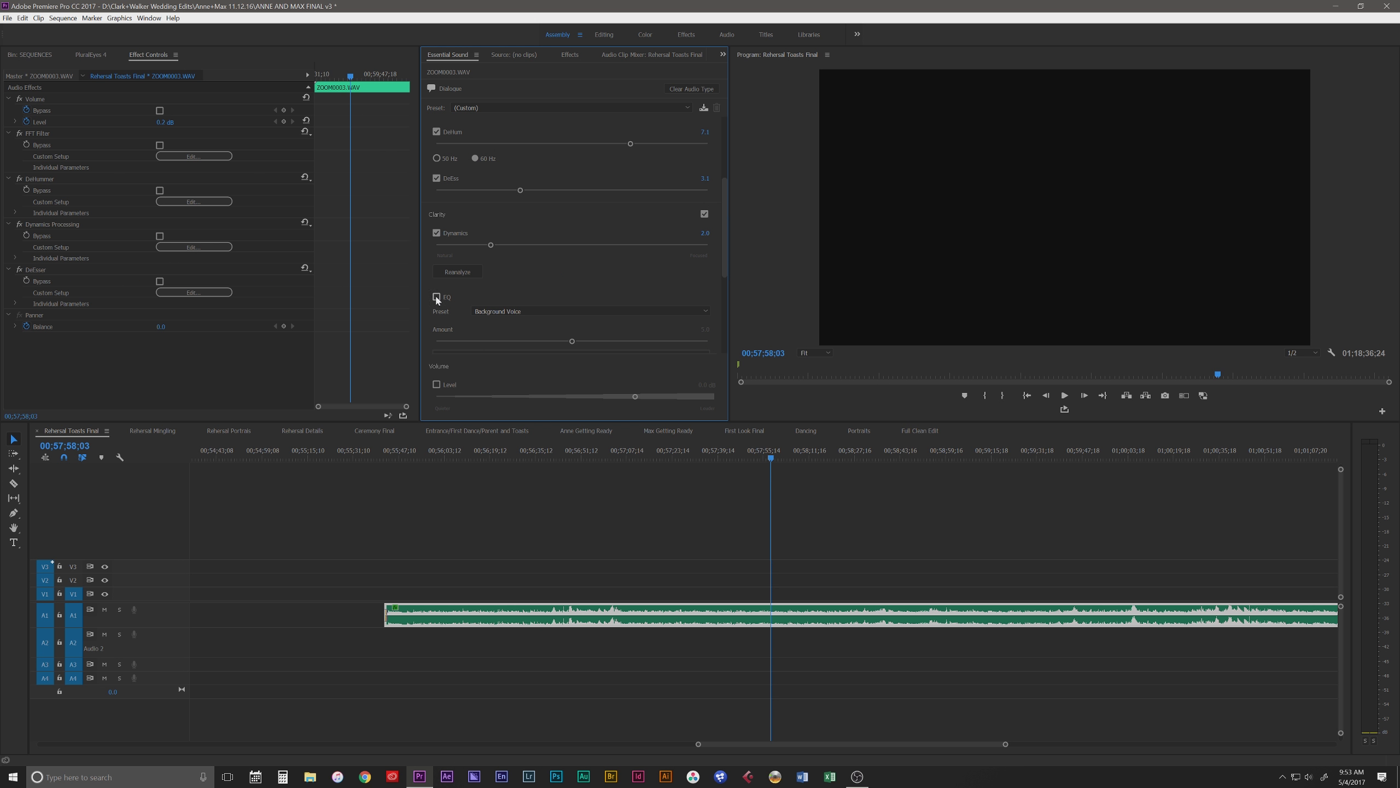
click(495, 312)
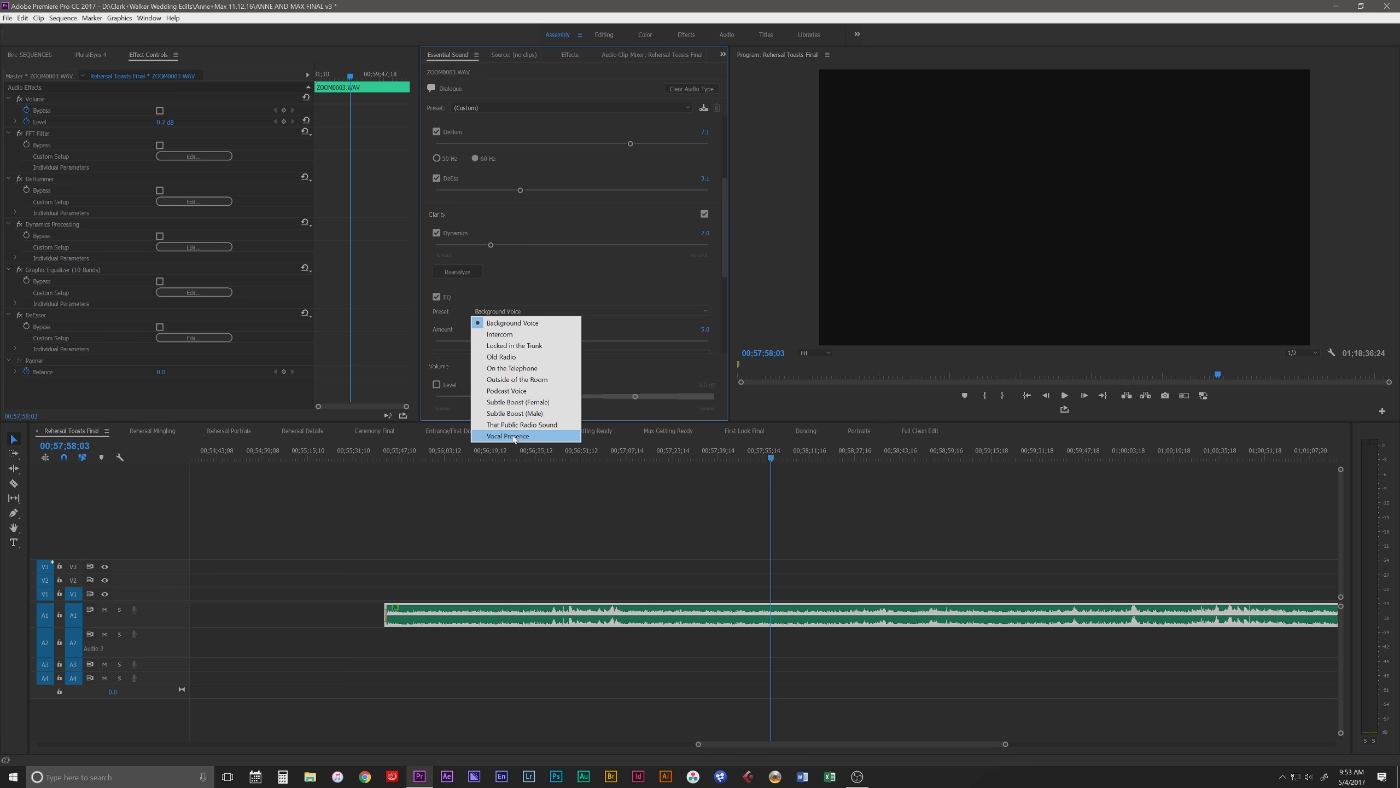
click(517, 401)
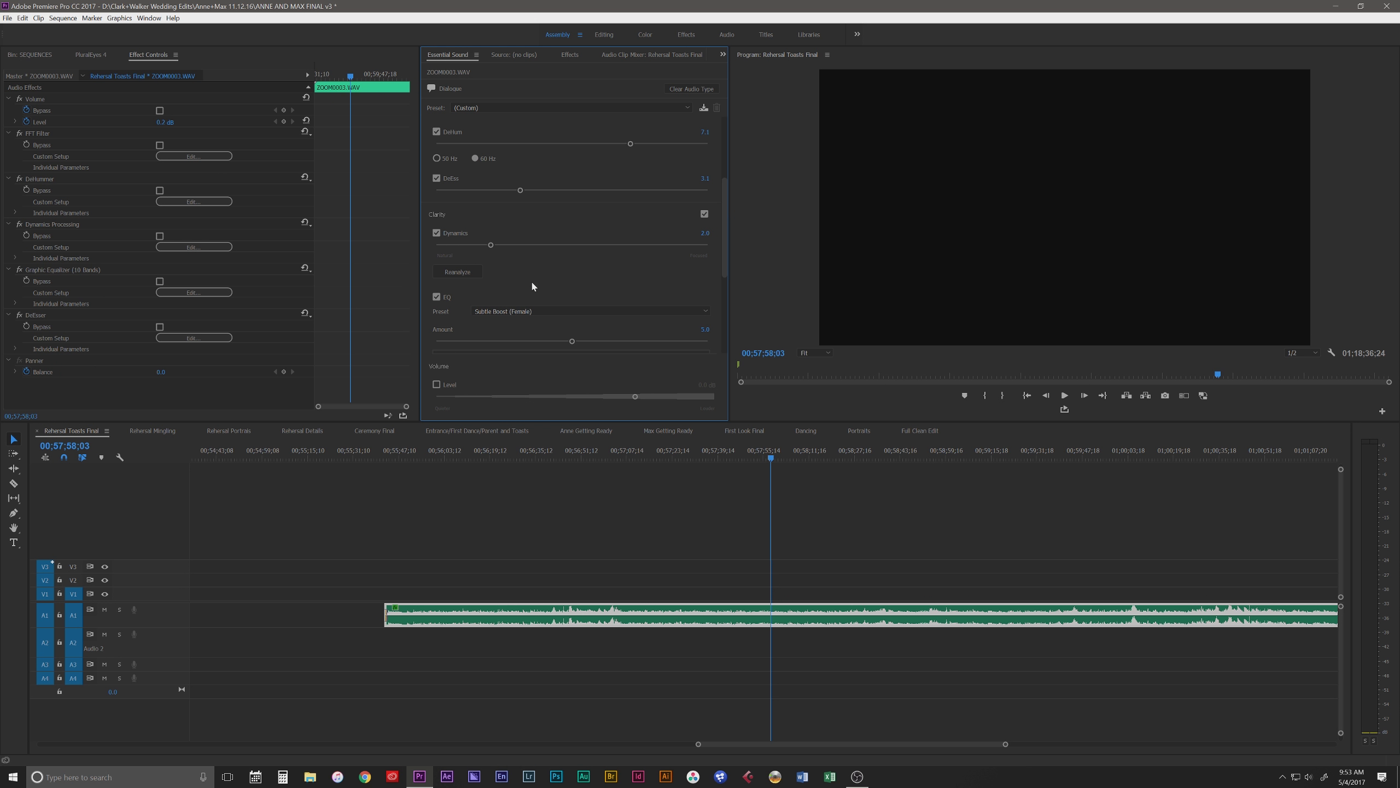
click(509, 343)
drag(724, 261, 732, 329)
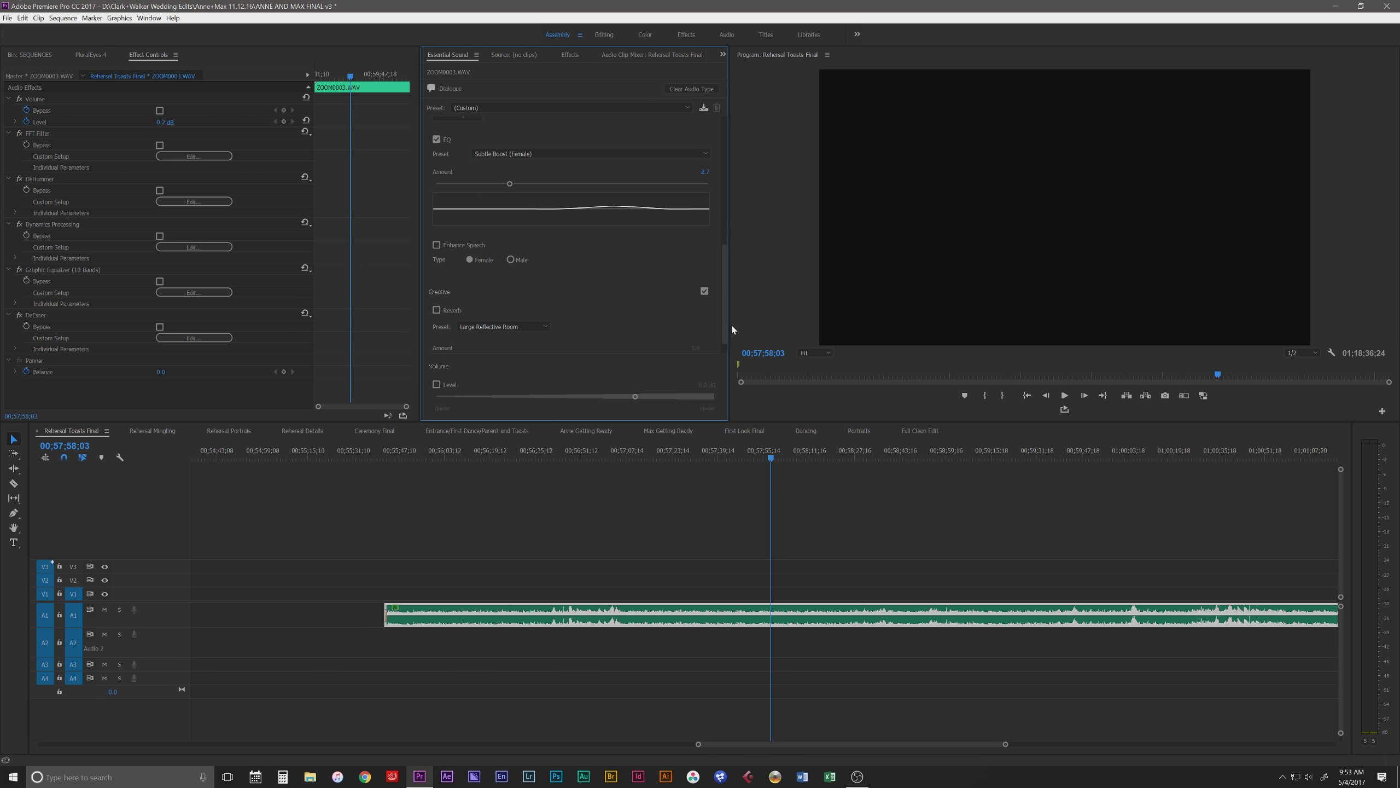
click(436, 245)
scroll(625, 284, up, 6)
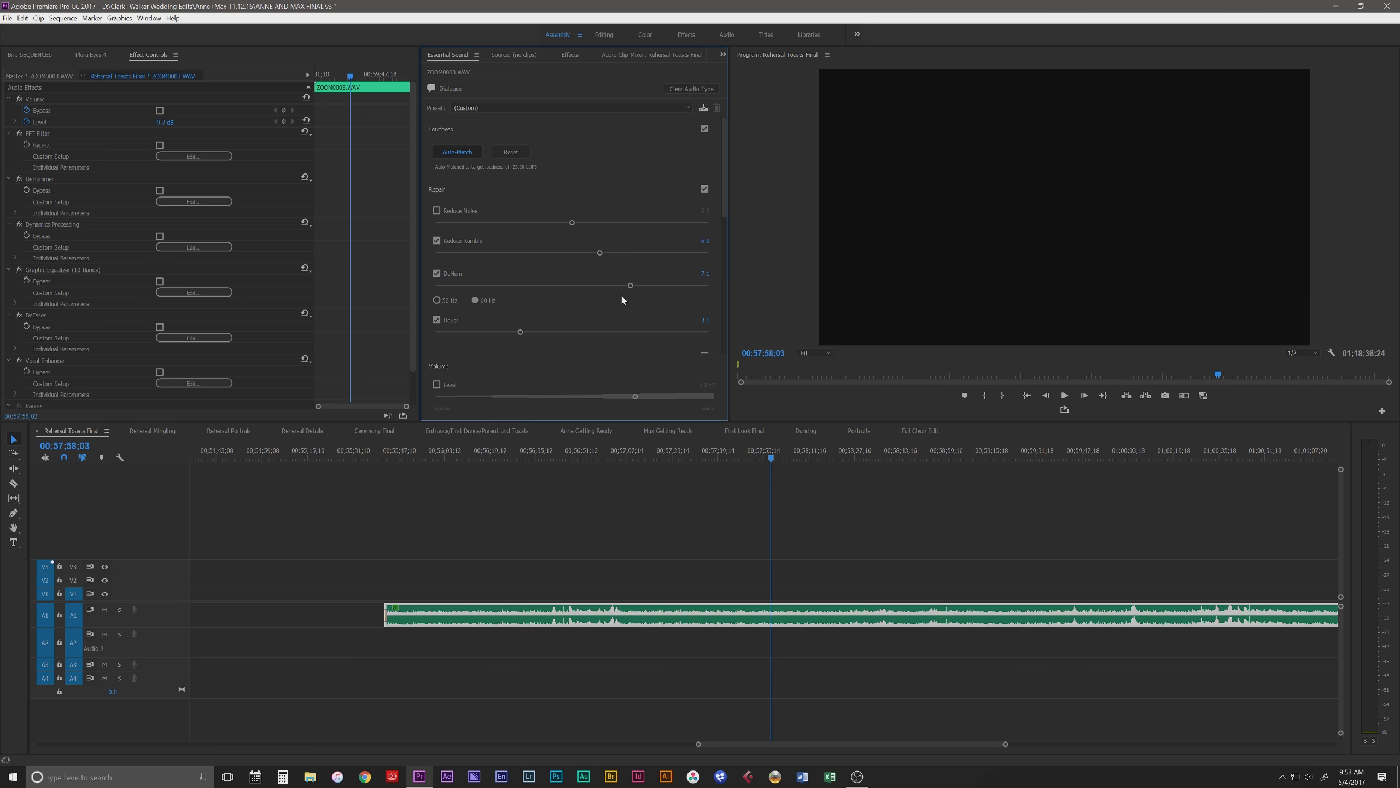
- Move the playhead back a few seconds and play the toasts recording to hear the repair and clarity settings
drag(771, 455, 753, 452)
key(space)
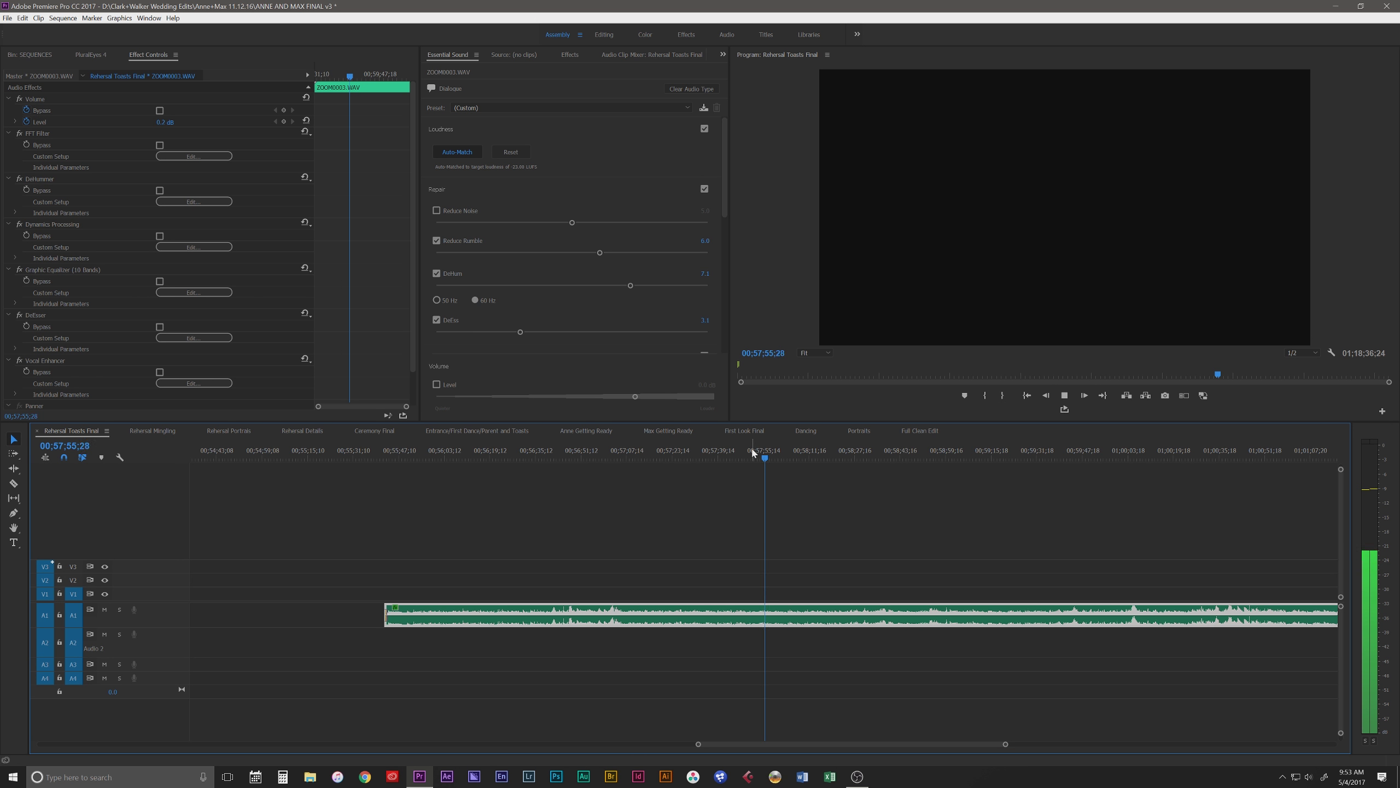
key(space)
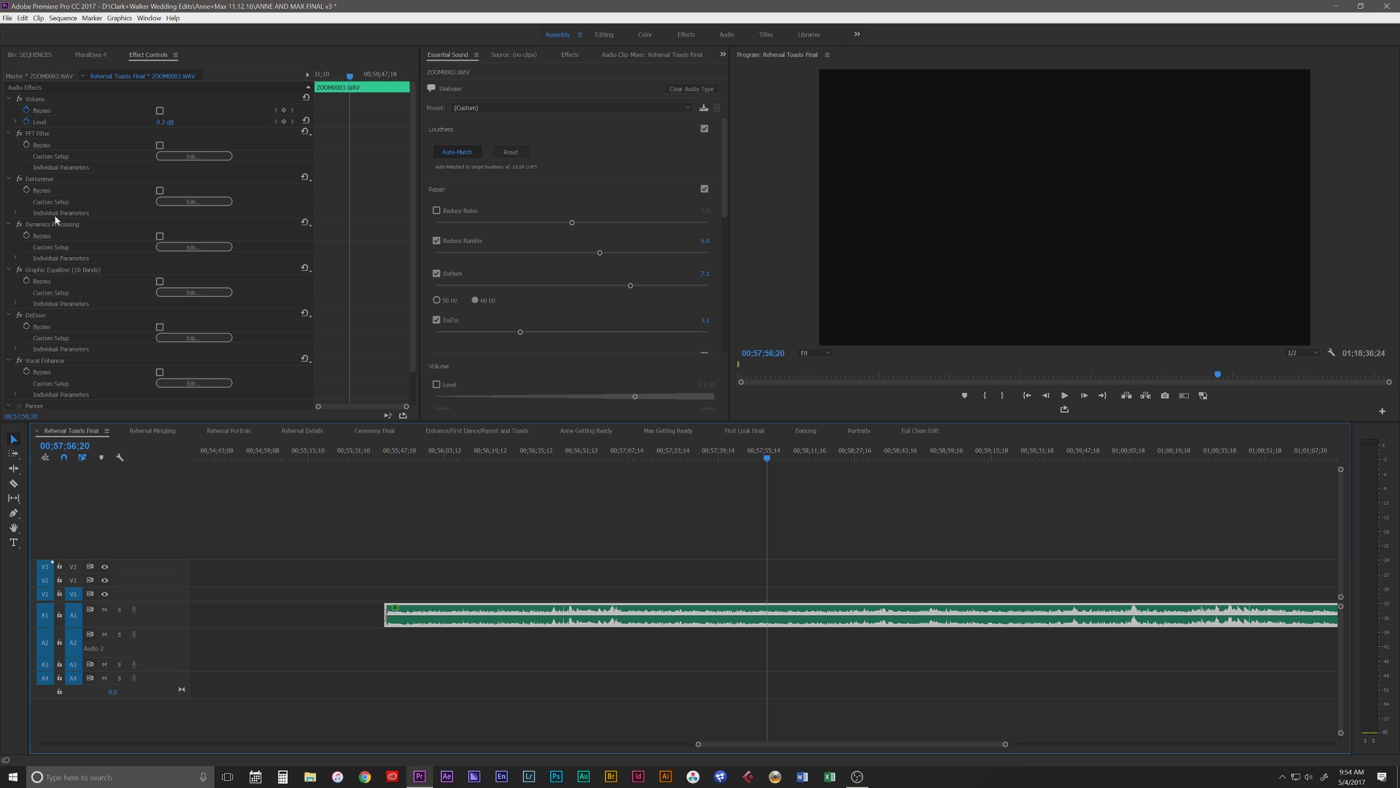
- Examine the audio effects applied to the toasts clip, from FFT Filter through Vocal Enhancer
scroll(75, 260, down, 1)
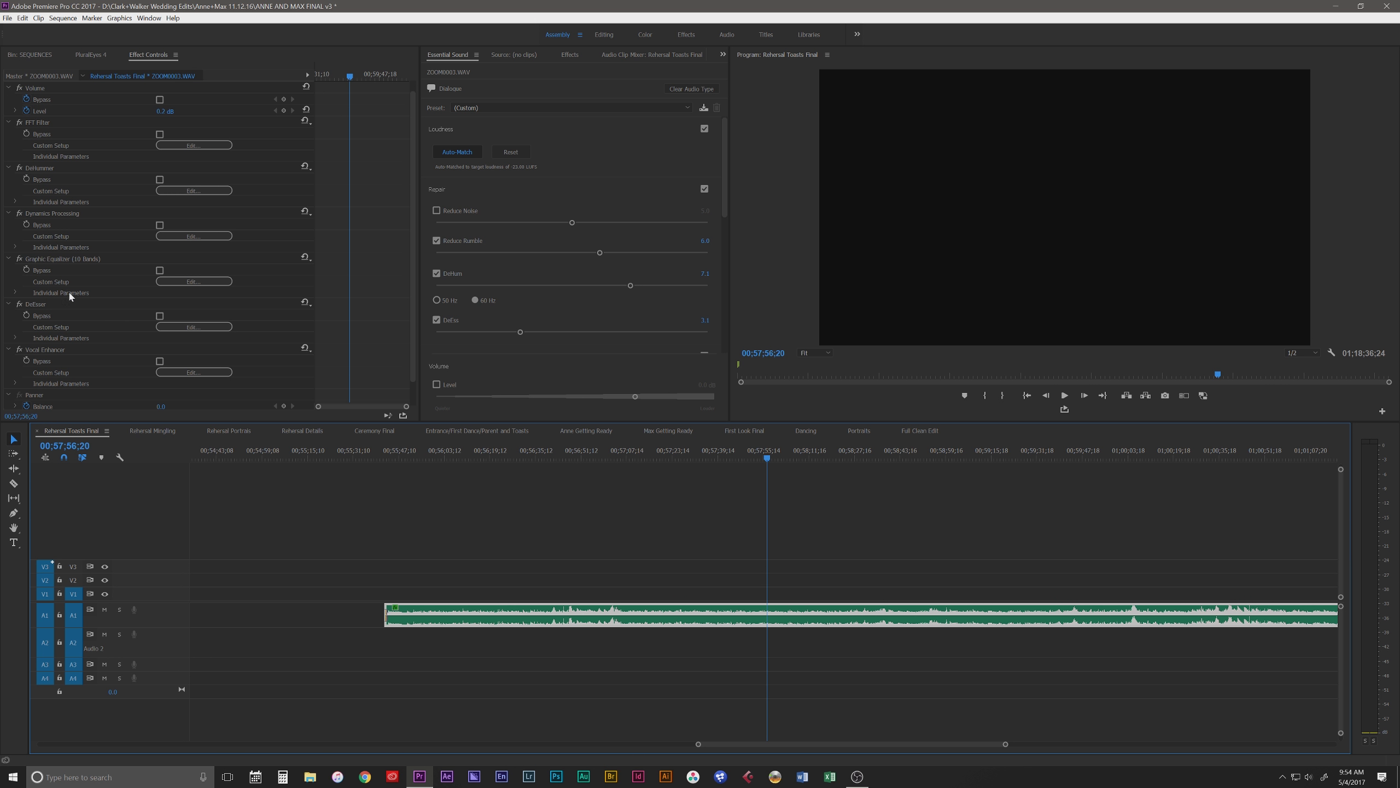
scroll(83, 356, down, 1)
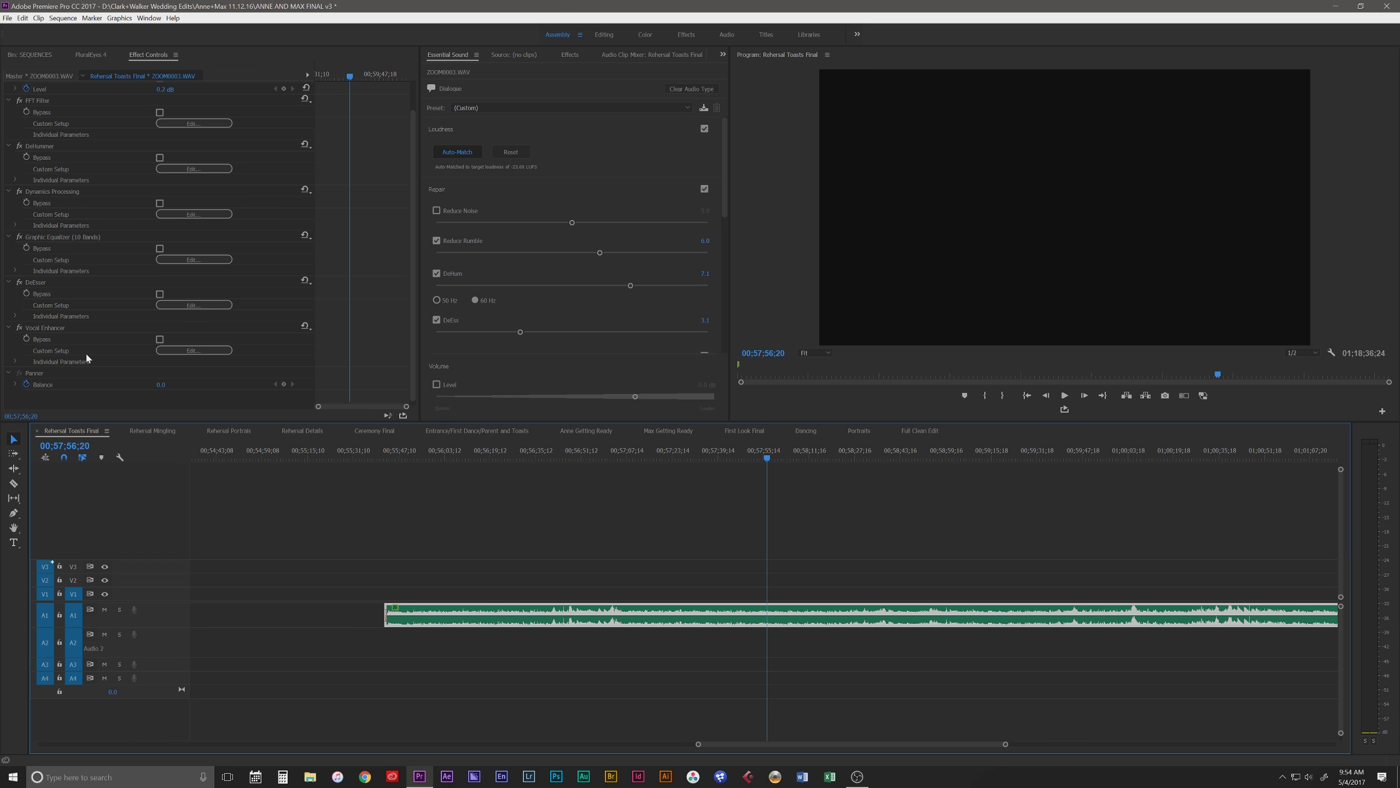
scroll(86, 359, up, 1)
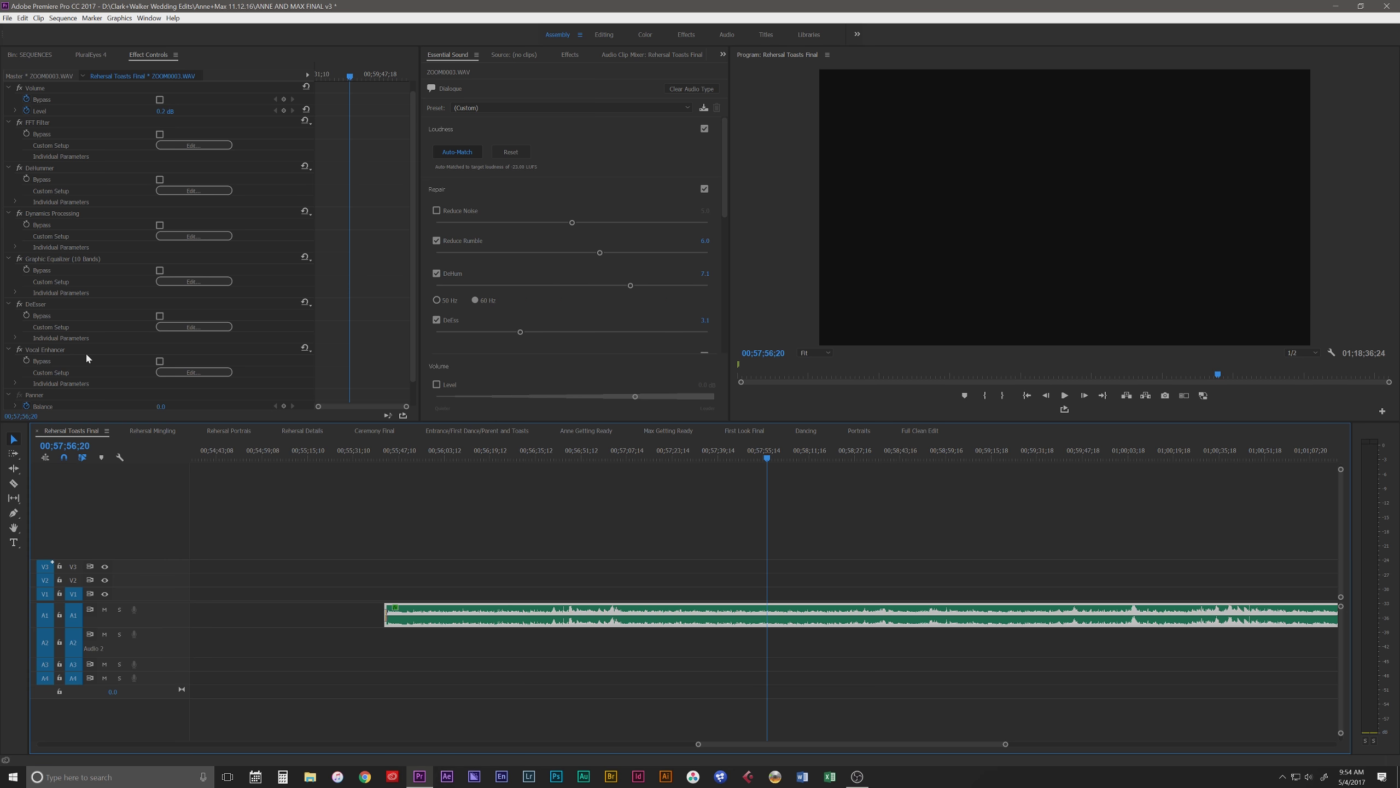
- Move the playhead back to 00;57;45;21 and disable the clip's six added audio effects, from FFT Filter through Vocal Enhancer
drag(775, 456, 748, 451)
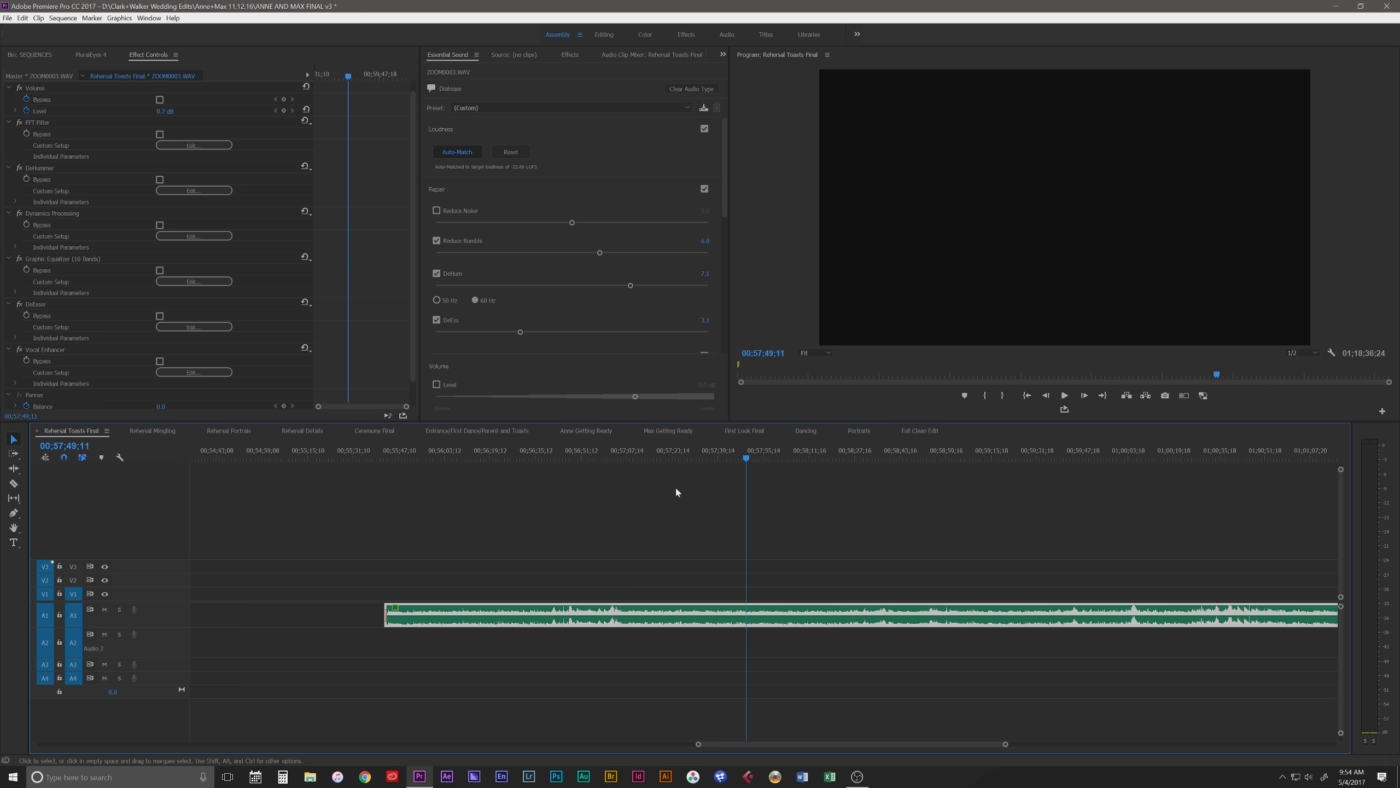
drag(744, 458, 736, 457)
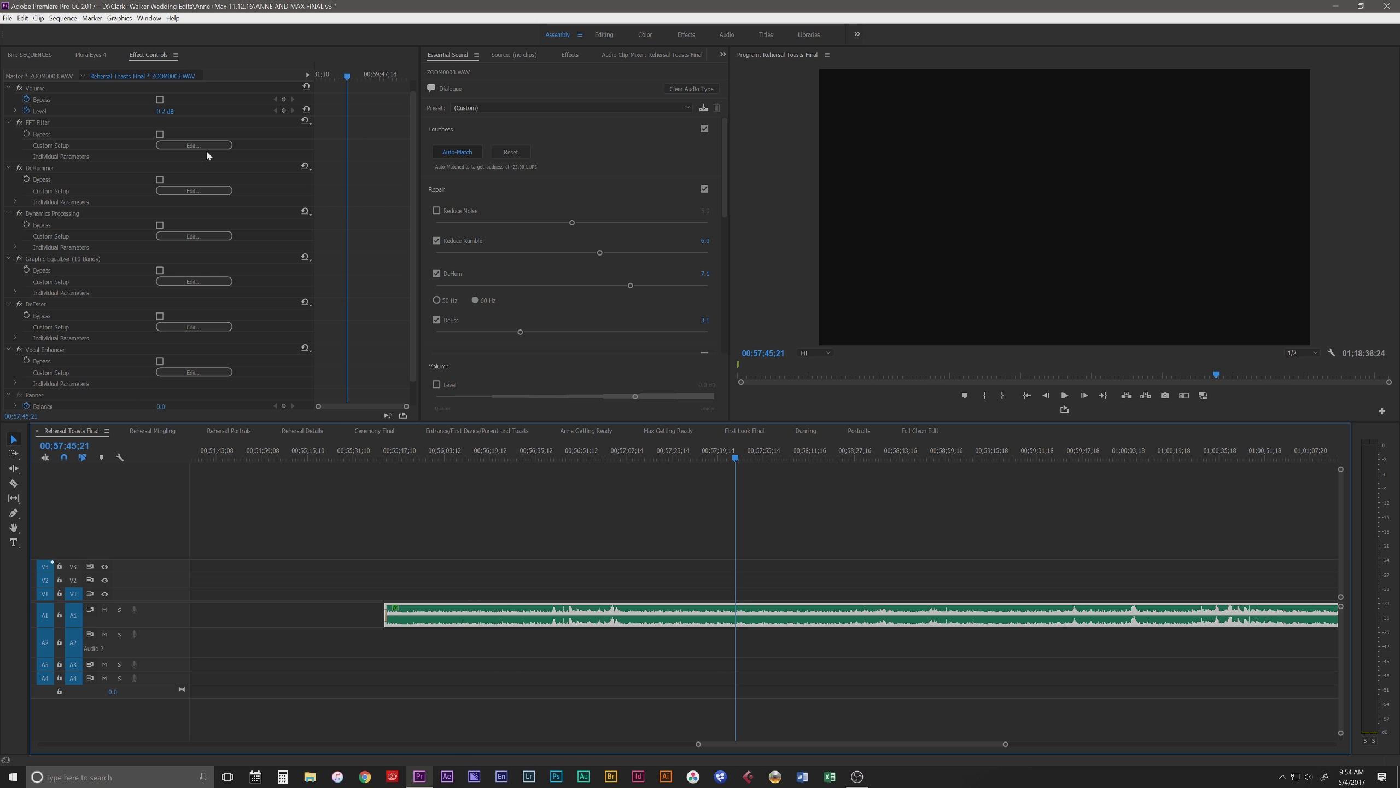
click(20, 123)
click(20, 169)
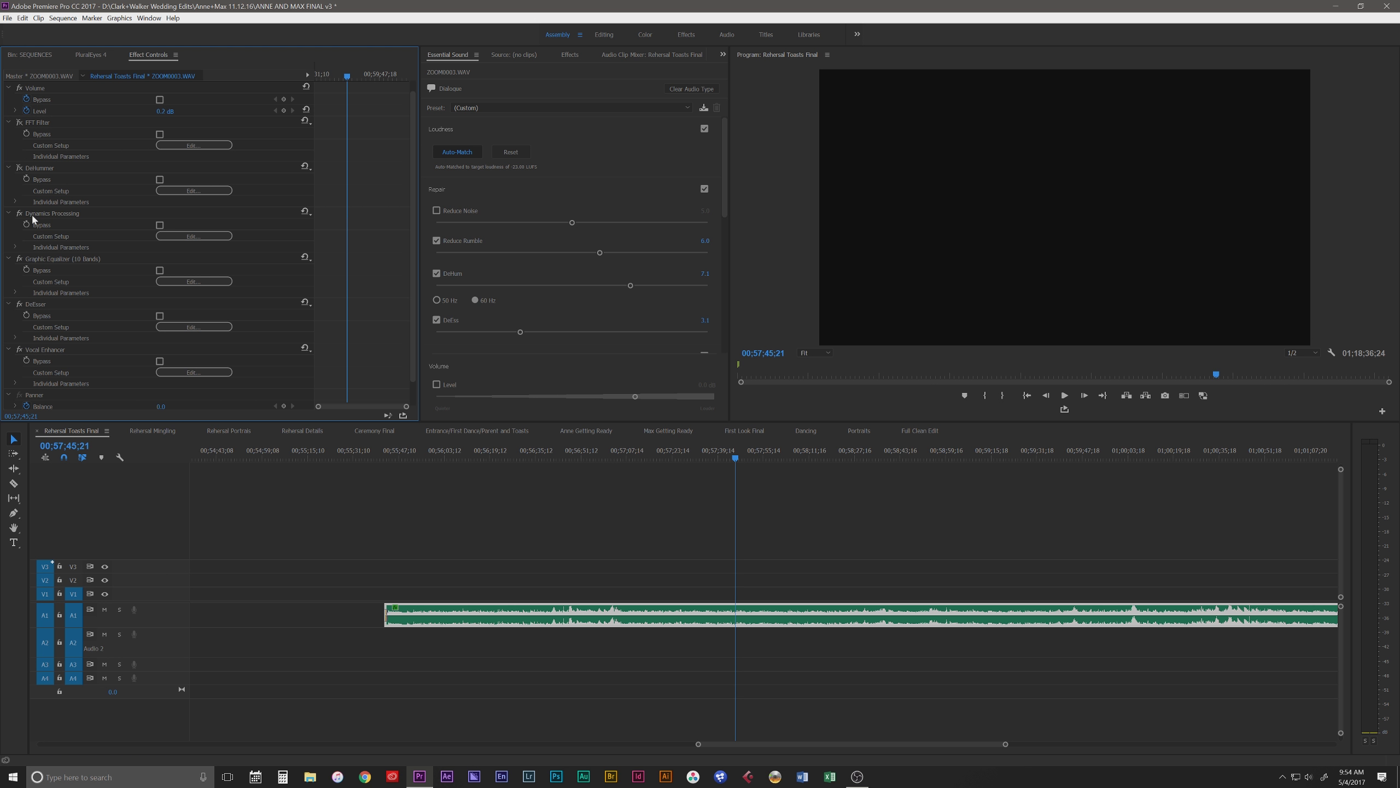
click(20, 214)
click(20, 259)
click(19, 304)
click(19, 349)
- Play a few seconds of the toasts recording to hear it with the added effects disabled
scroll(26, 339, down, 1)
scroll(41, 334, up, 2)
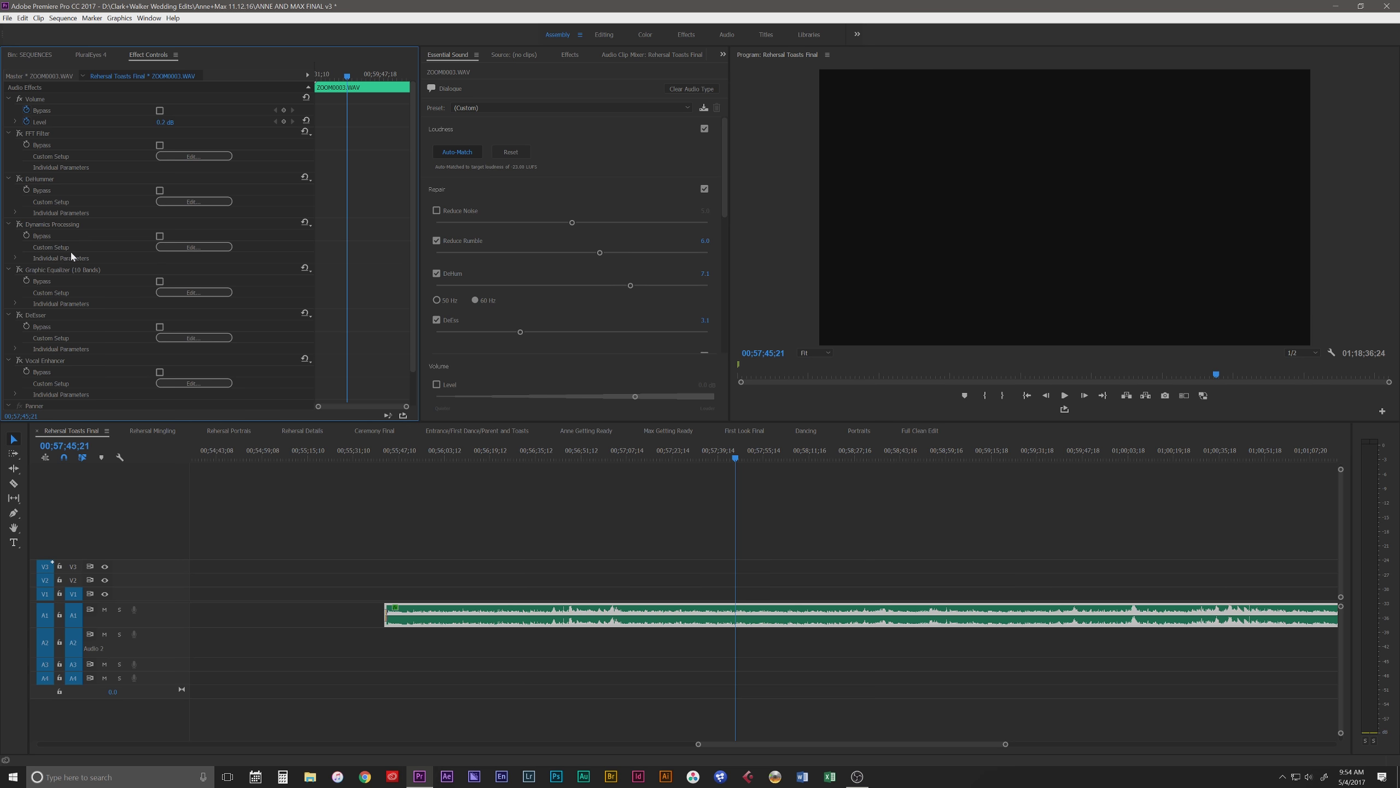
key(space)
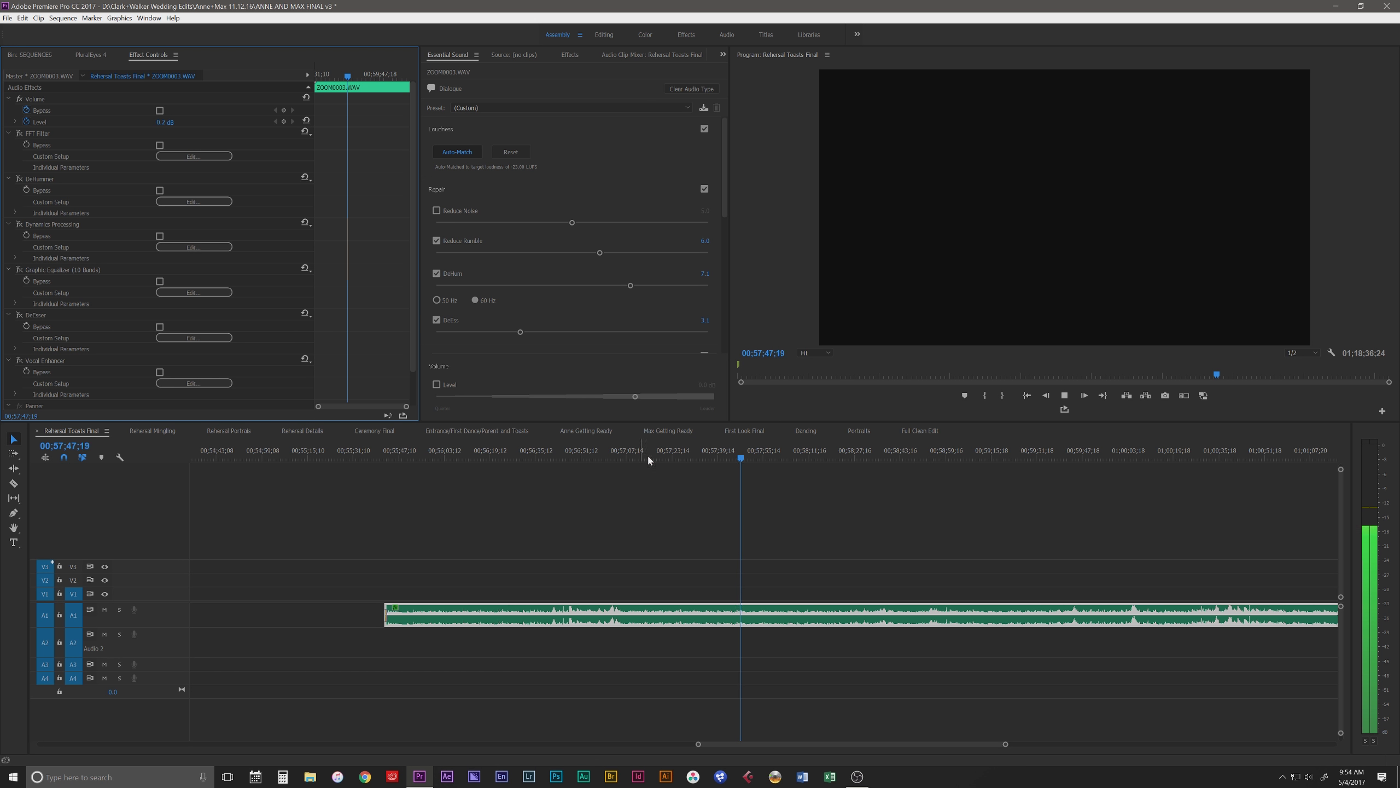
key(space)
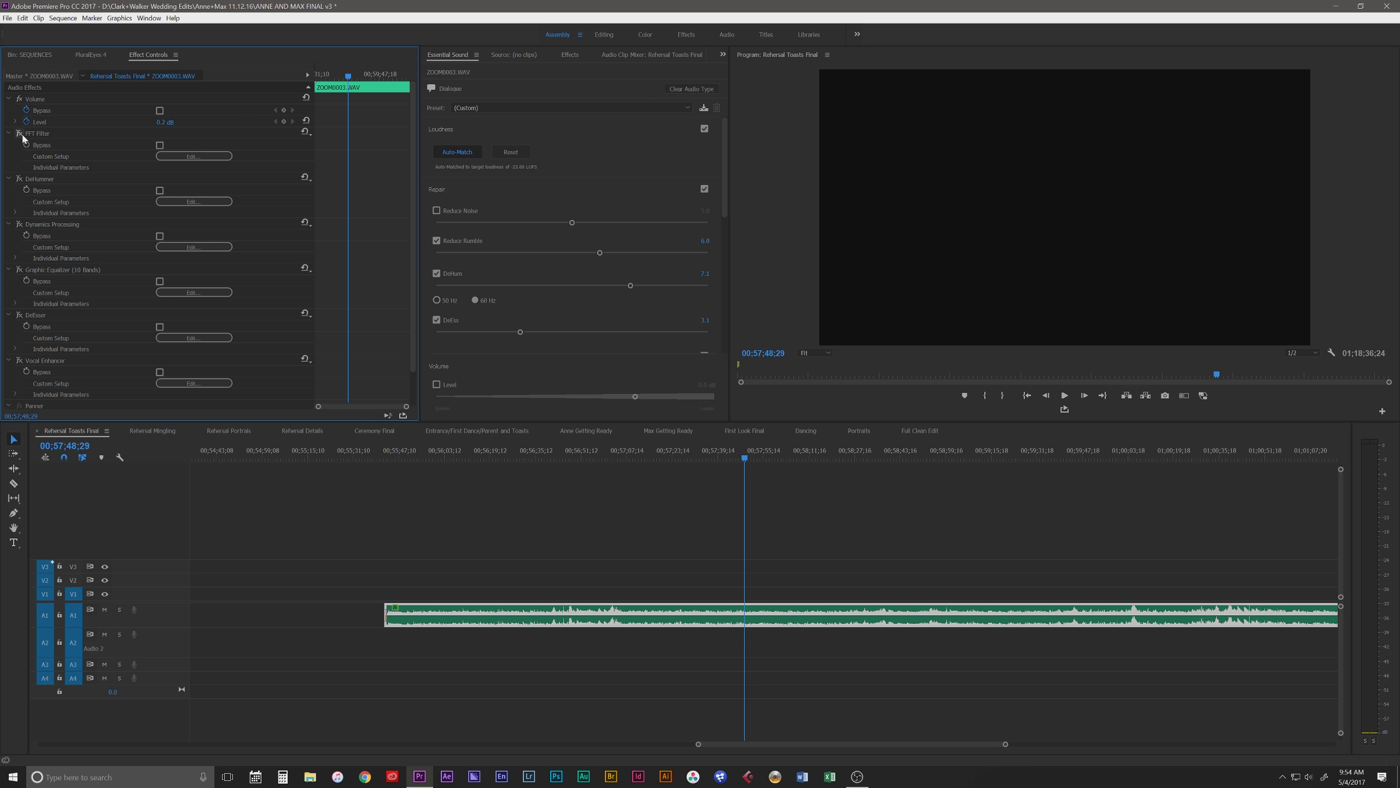
- Re-enable the clip's six added audio effects and move the playhead back to 00;57;43;07
click(19, 179)
click(19, 224)
click(19, 269)
click(19, 314)
click(19, 360)
scroll(97, 304, down, 2)
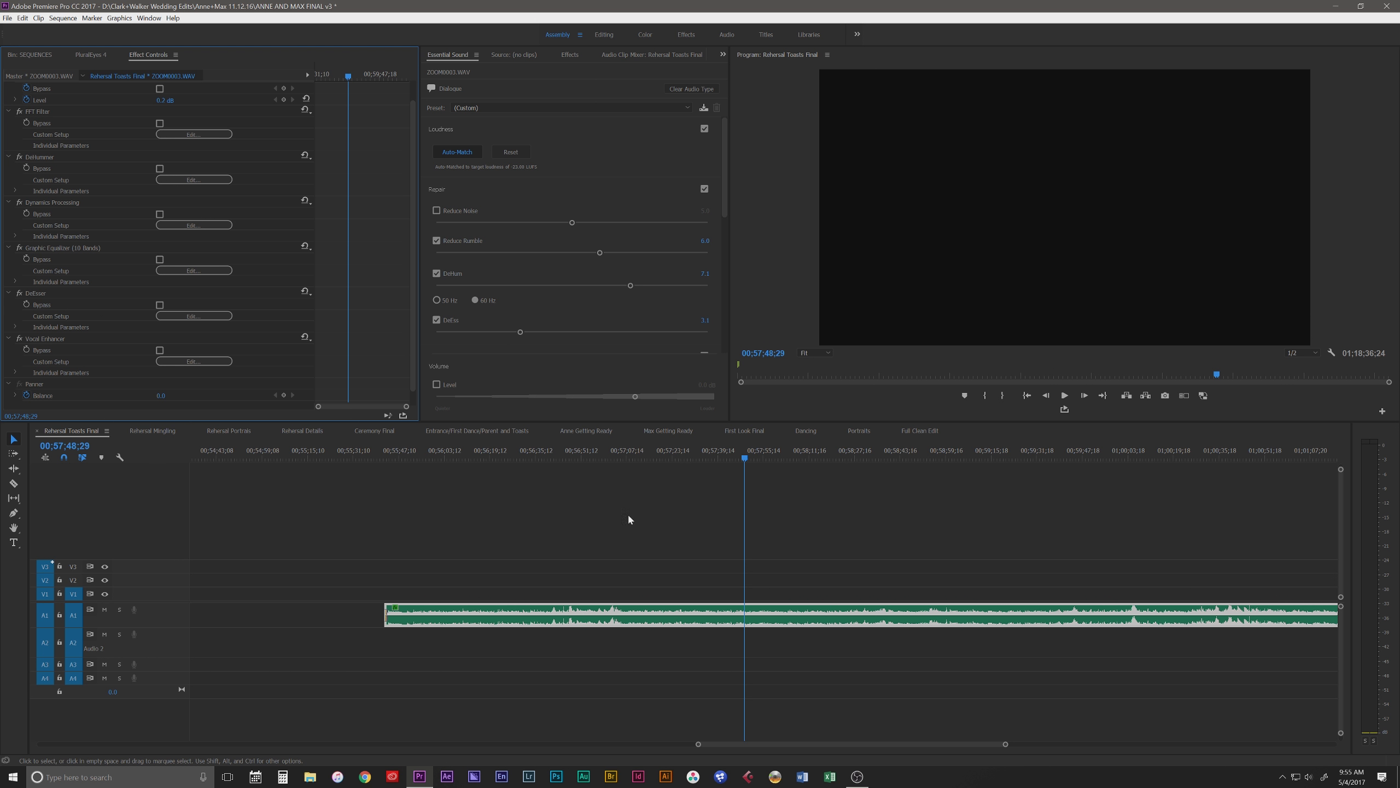
drag(744, 453, 730, 454)
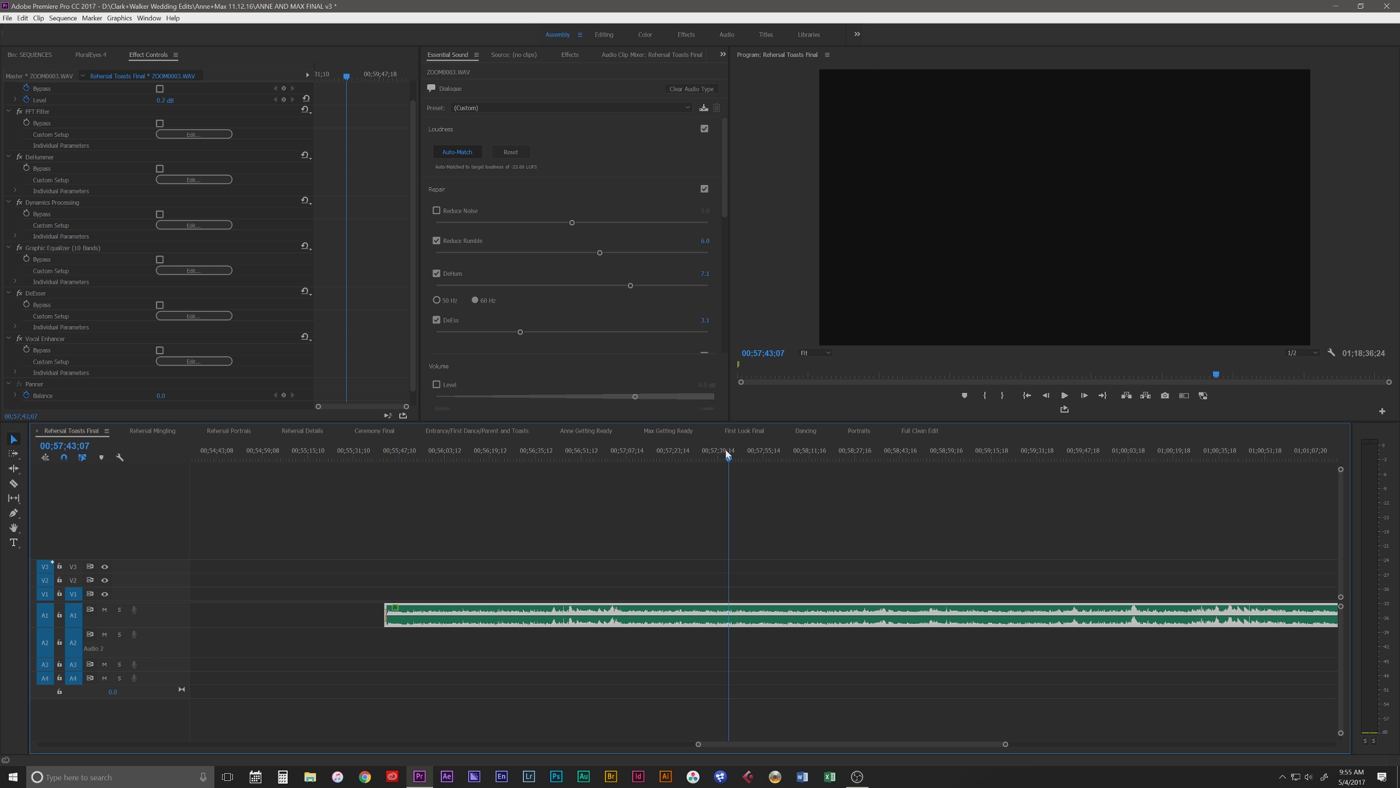
- Play a few seconds of the toasts recording from 00;57;43;07 to hear it with the effects re-enabled
scroll(286, 249, up, 2)
key(space)
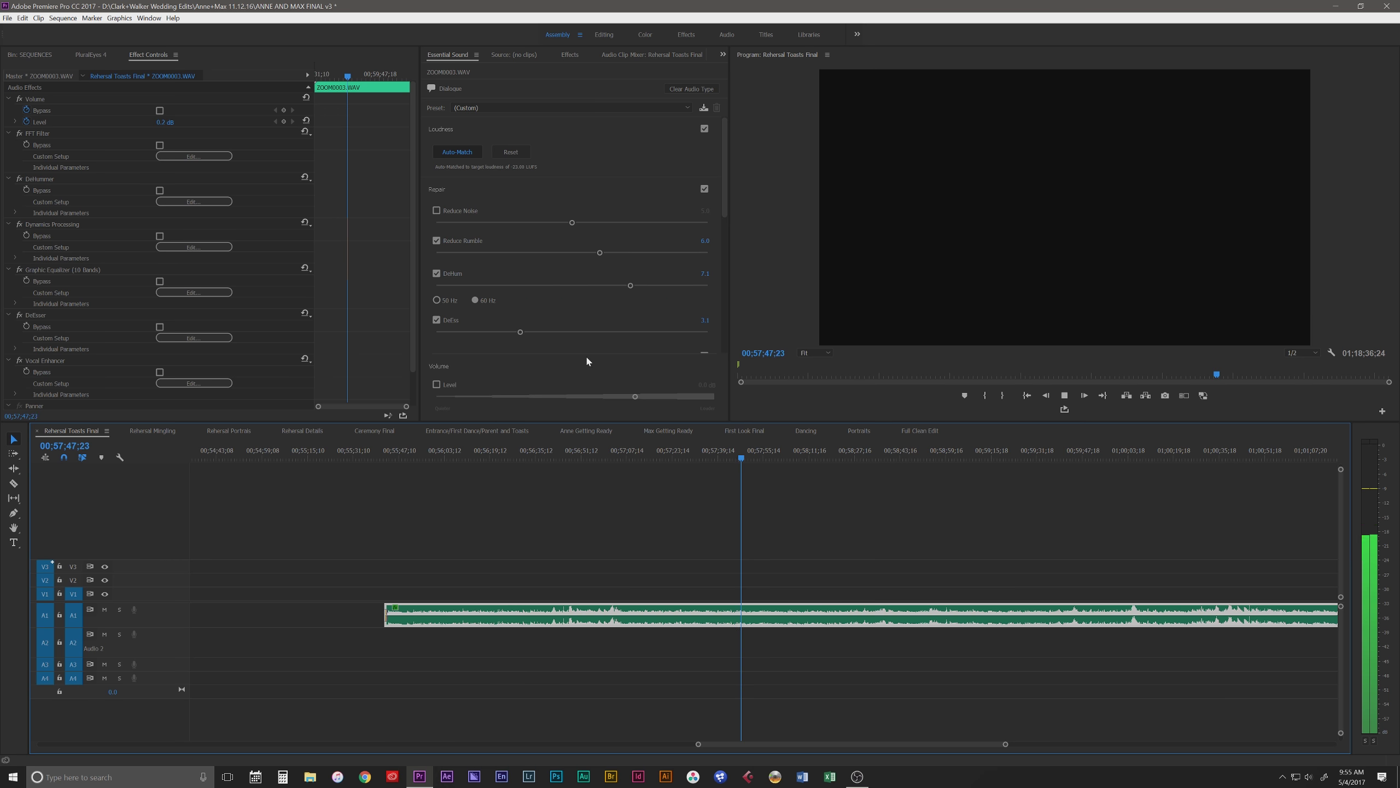
- Try the Vocal Presence EQ preset under Clarity and settle on Subtle Boost (Male)
drag(725, 210, 729, 286)
click(518, 227)
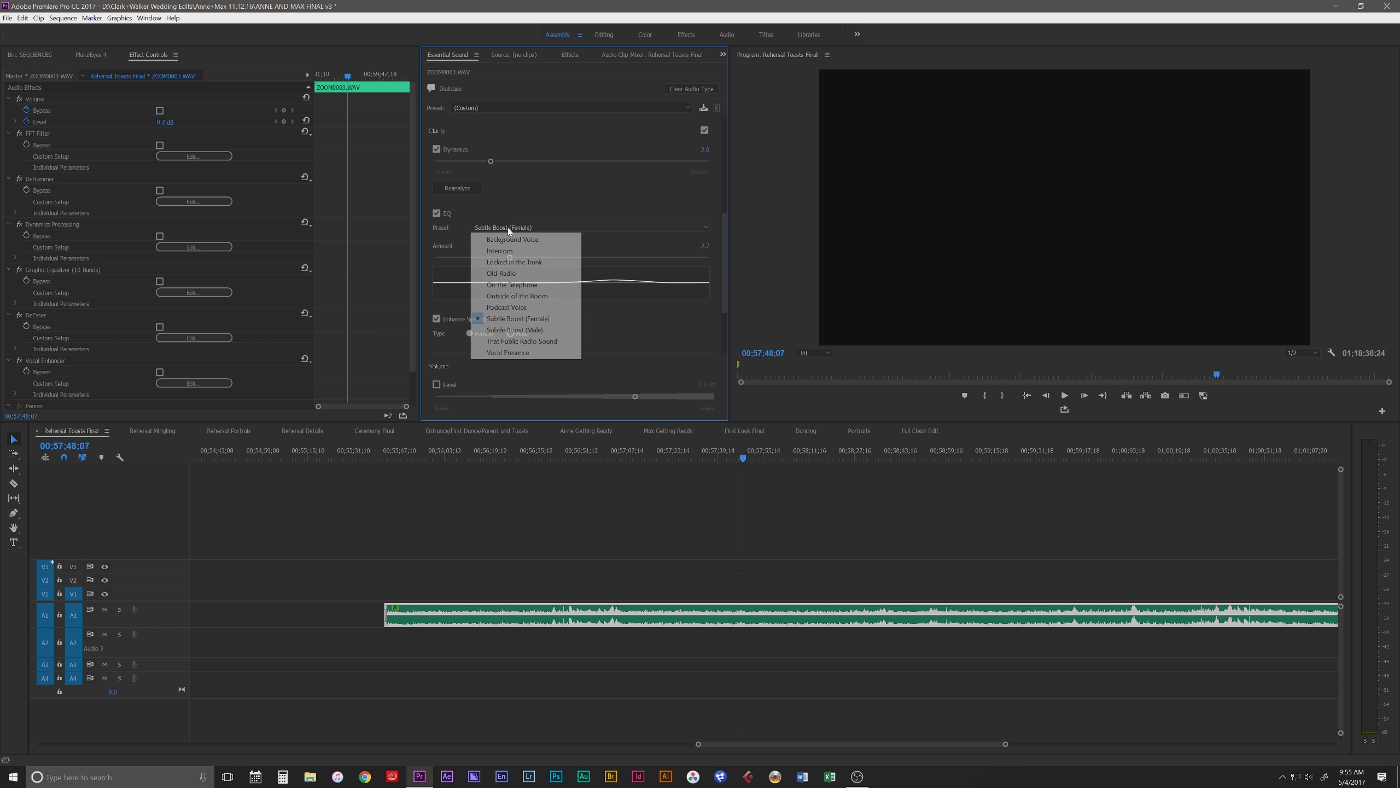
click(512, 354)
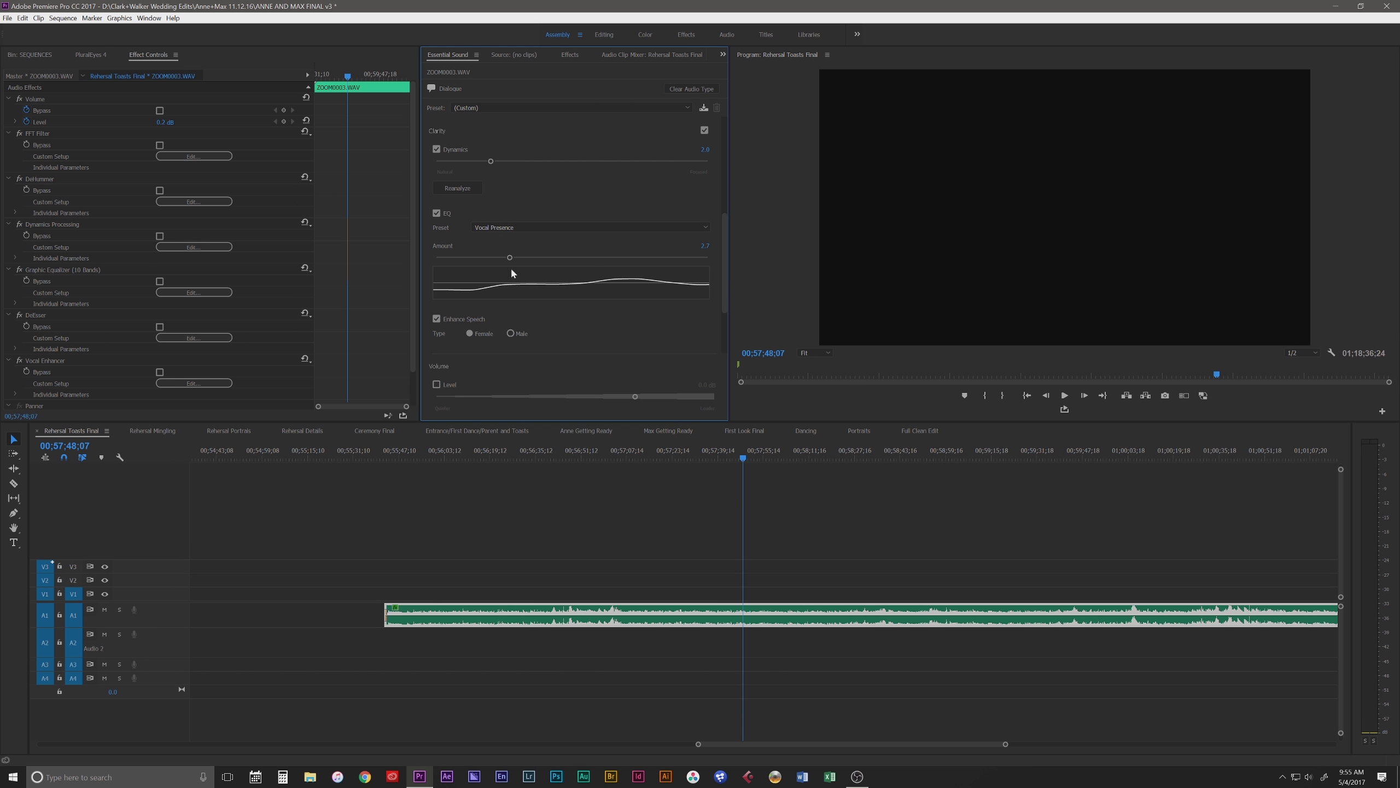
click(509, 227)
click(532, 329)
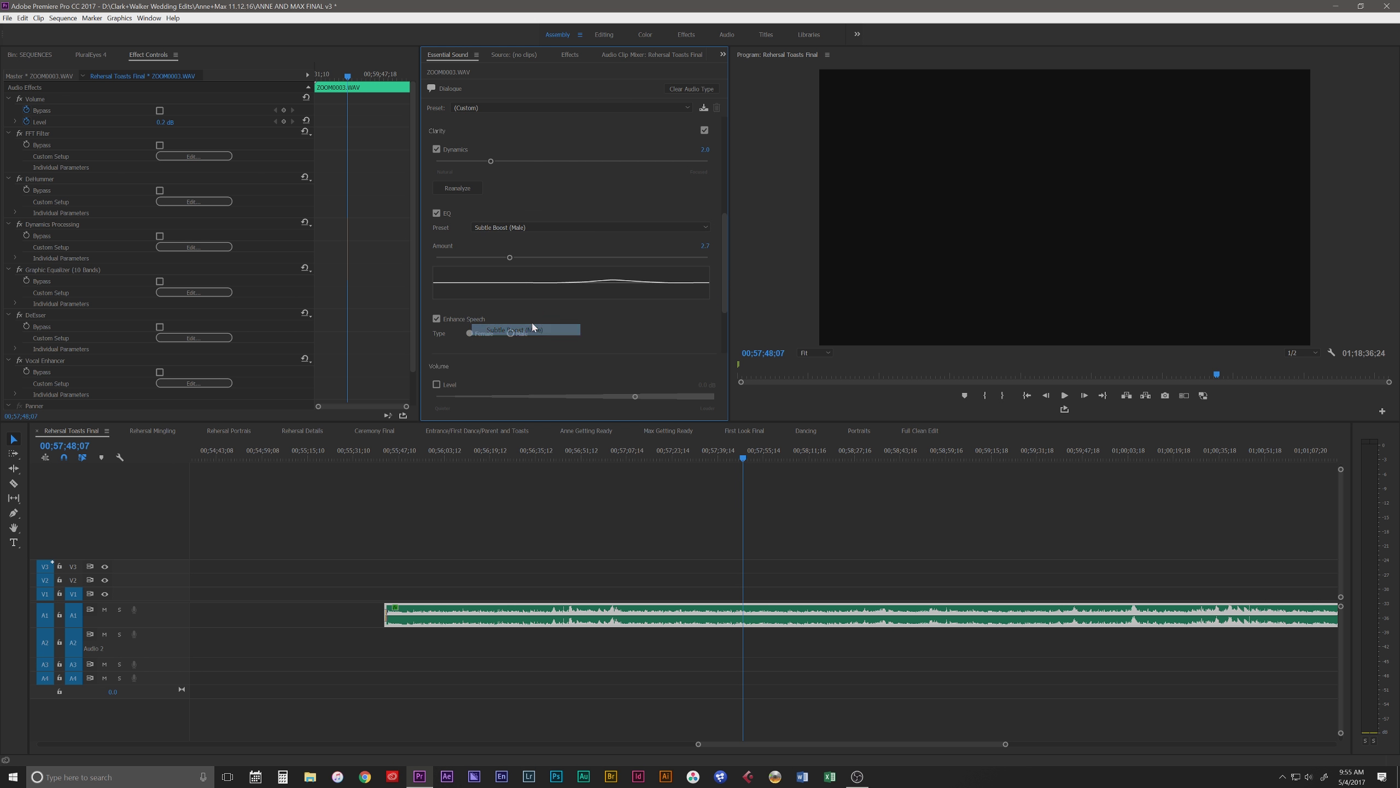
- Raise the clip's Dynamics amount to 2.6 and slightly increase its volume level
scroll(550, 324, down, 3)
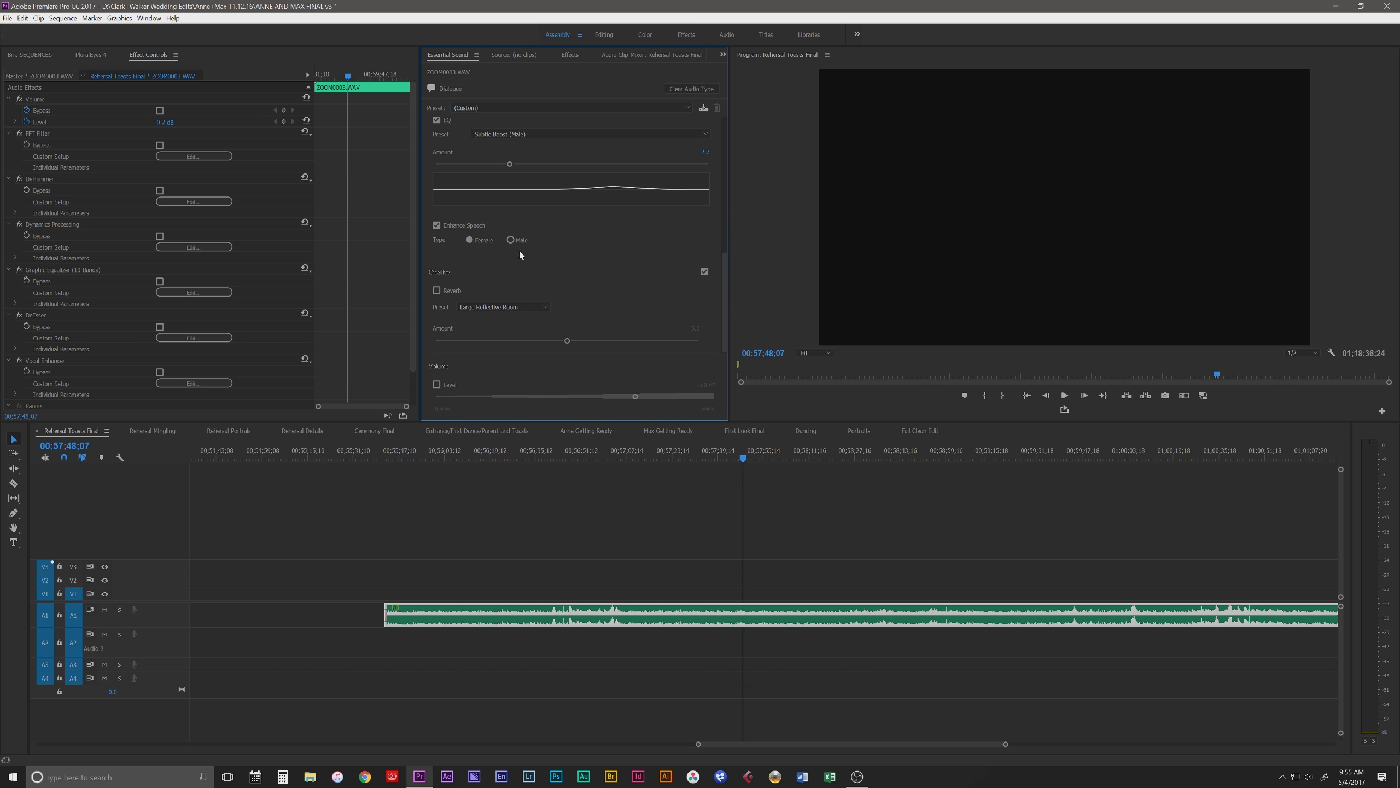
scroll(612, 284, up, 4)
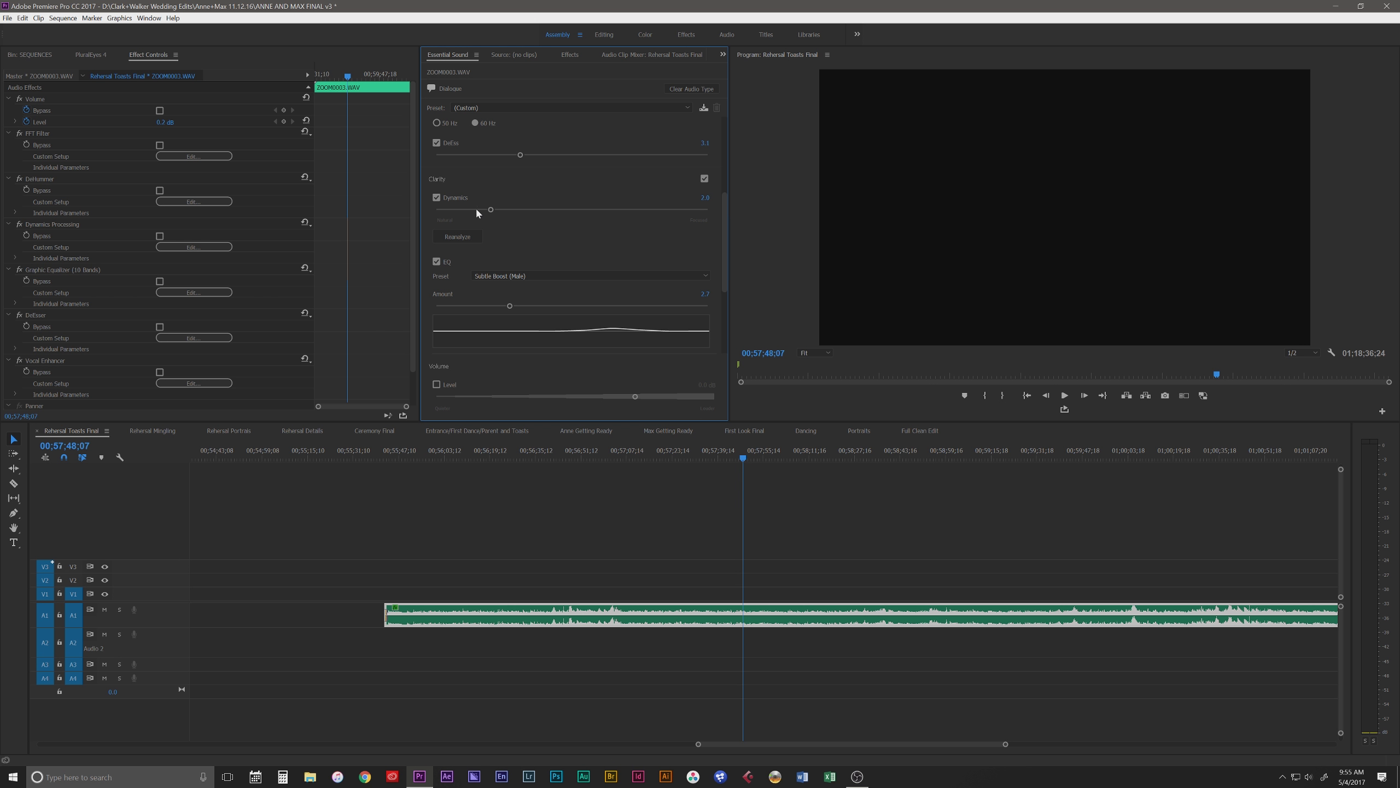
drag(491, 210, 508, 210)
drag(635, 396, 648, 396)
- Play a few seconds of the recording from 00;57;41;20 to hear the adjusted clarity and volume
click(725, 458)
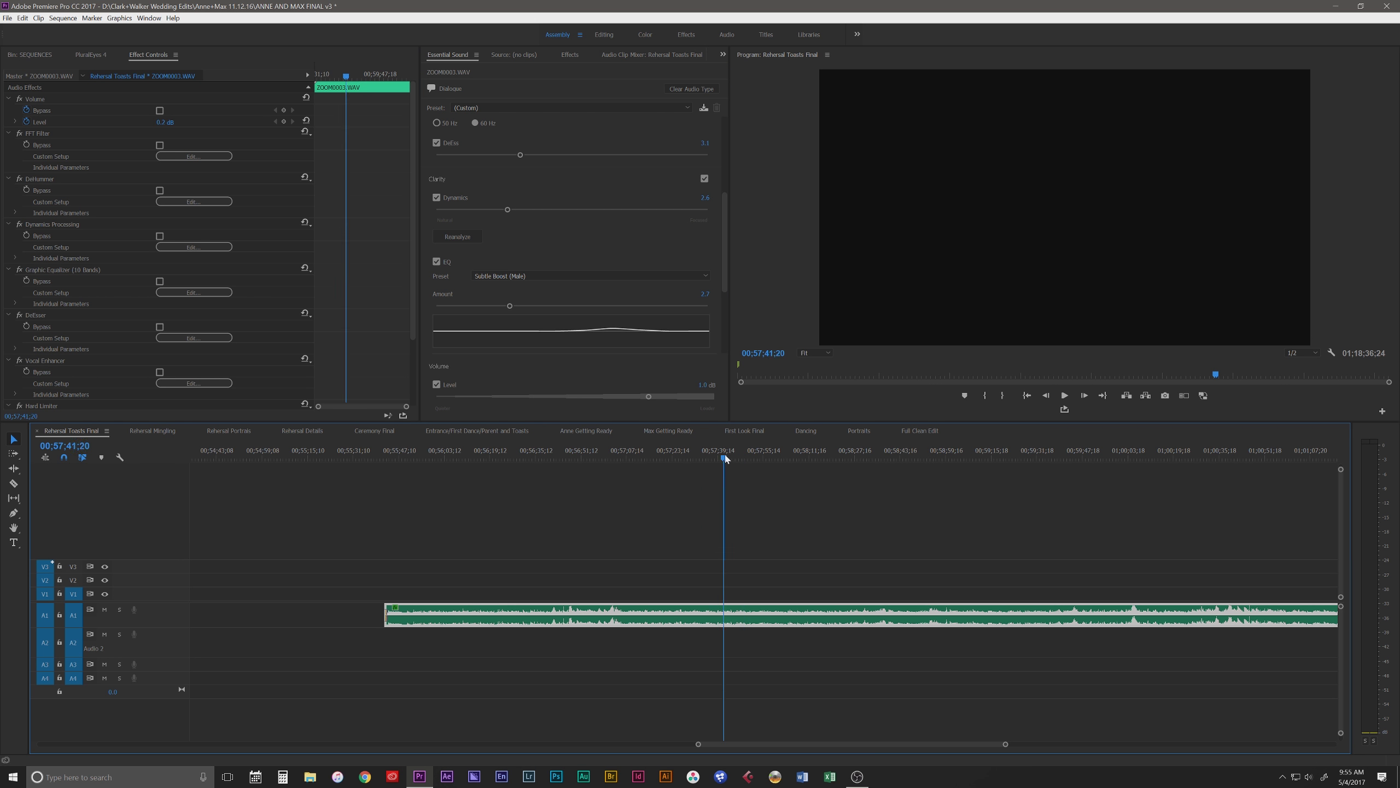
key(space)
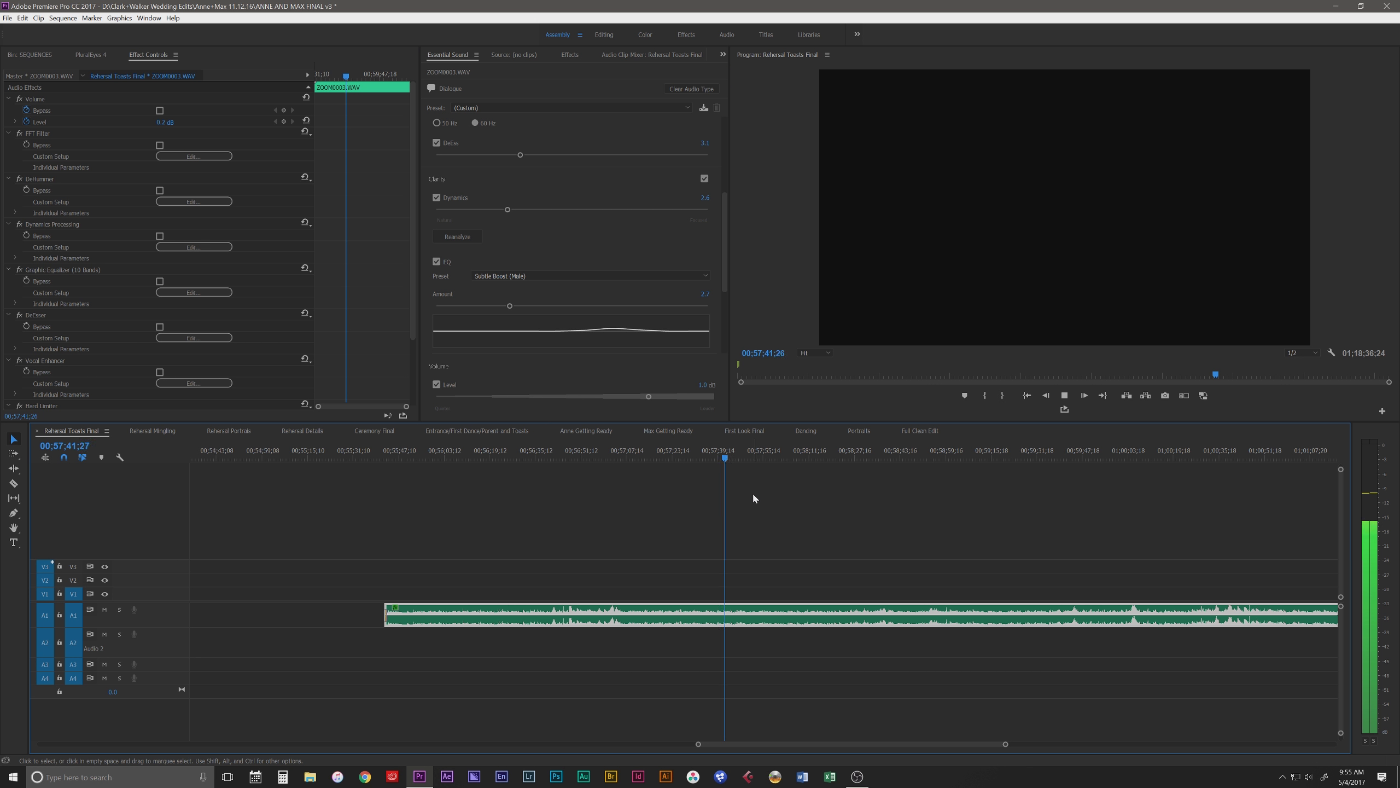
scroll(726, 243, down, 3)
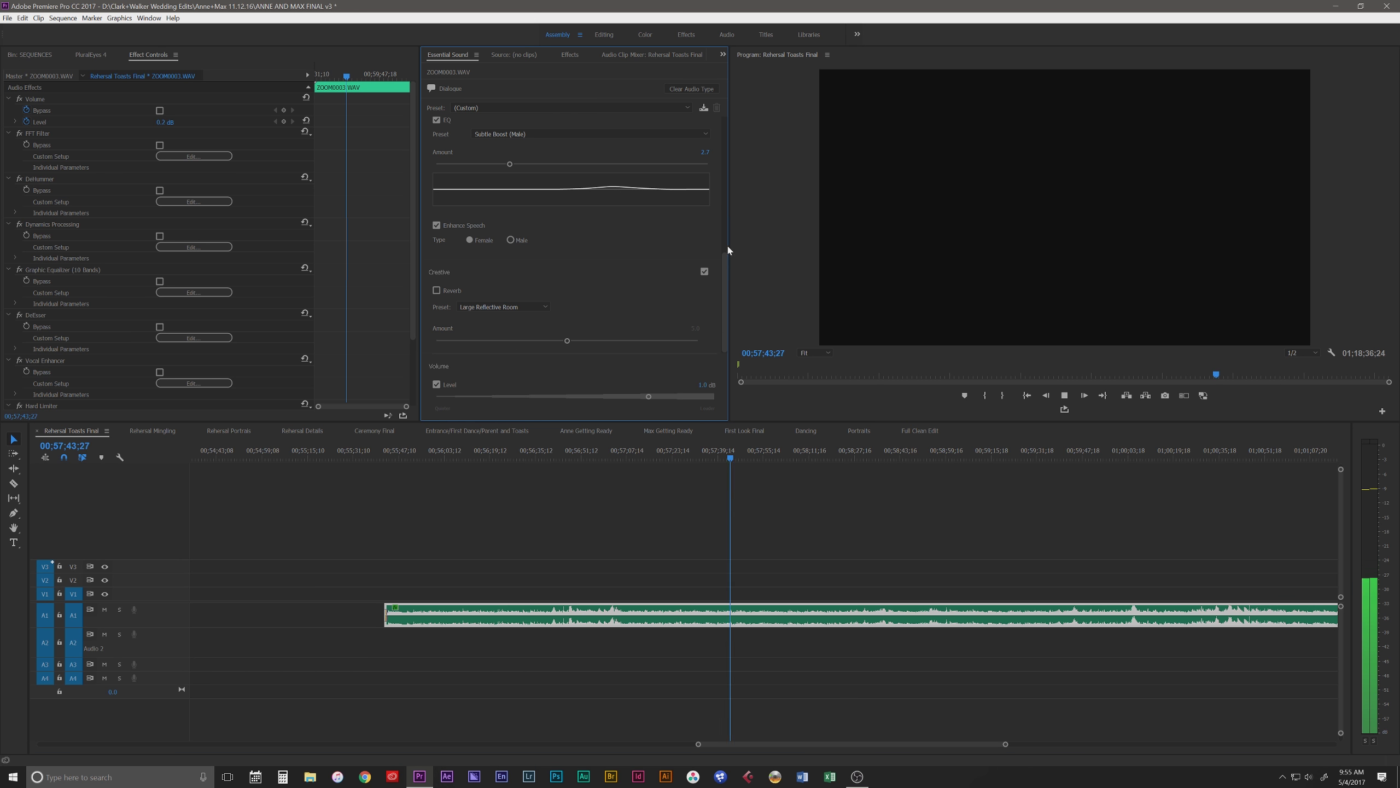
key(space)
- Toggle Reduce Noise on and off again, and play the recording without it from about 00;57;35
drag(727, 256, 732, 122)
click(713, 453)
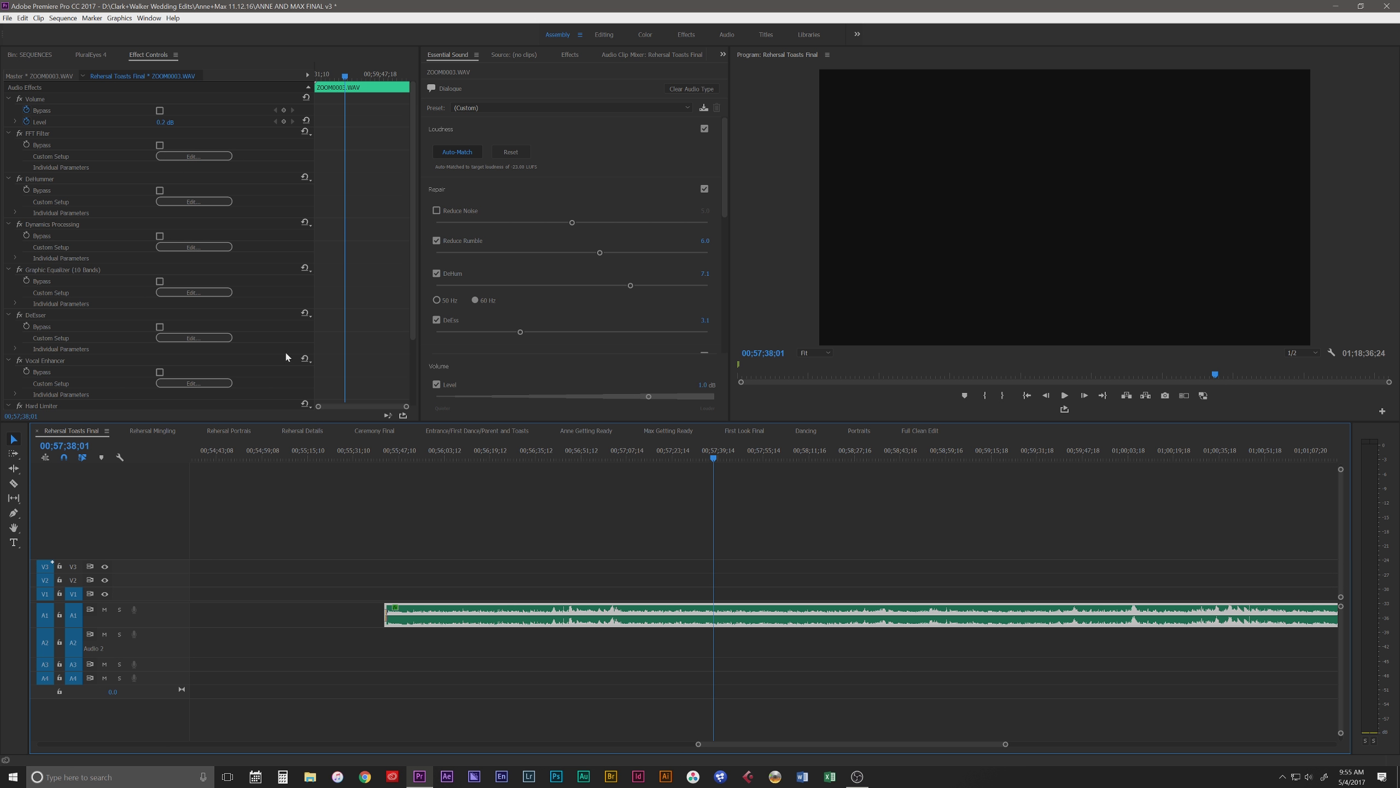
click(437, 212)
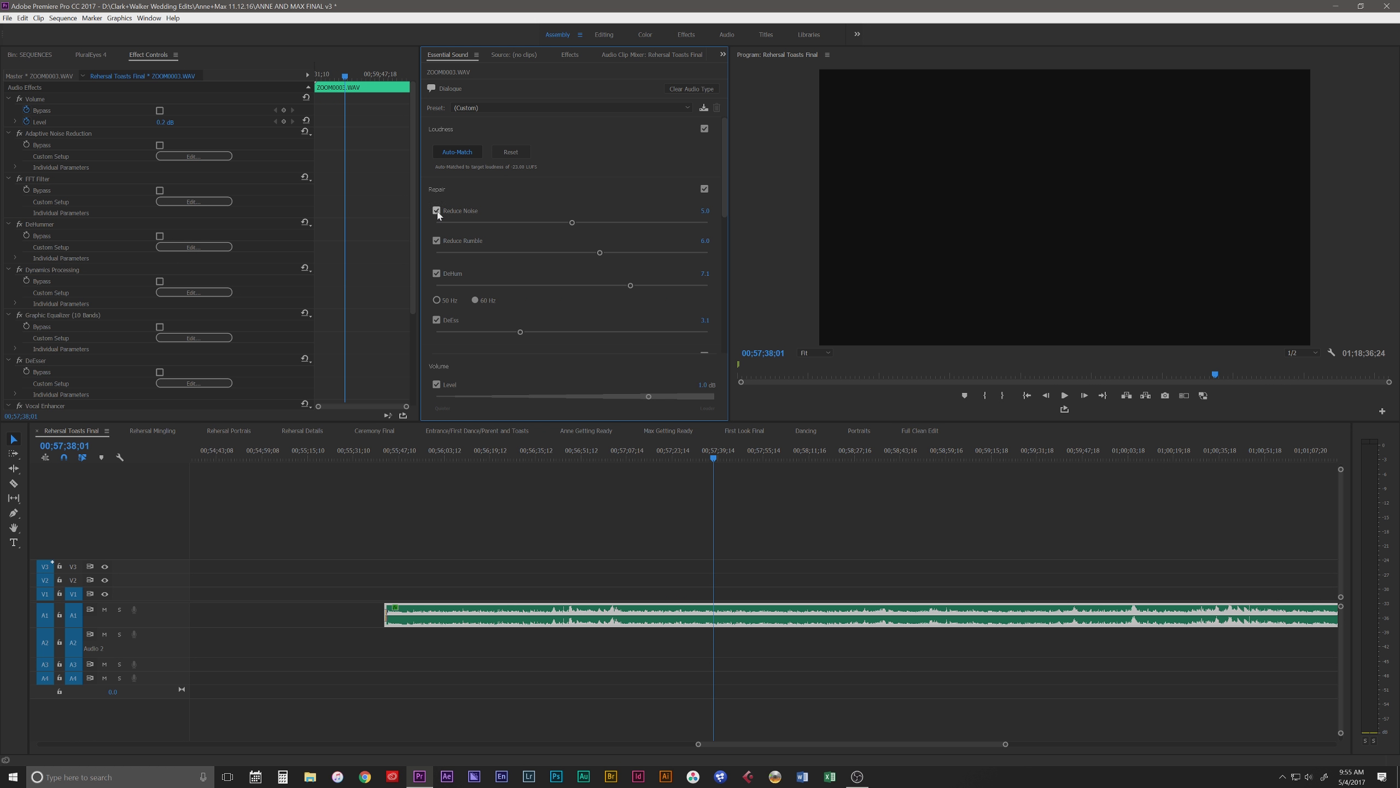
click(437, 211)
click(706, 453)
key(space)
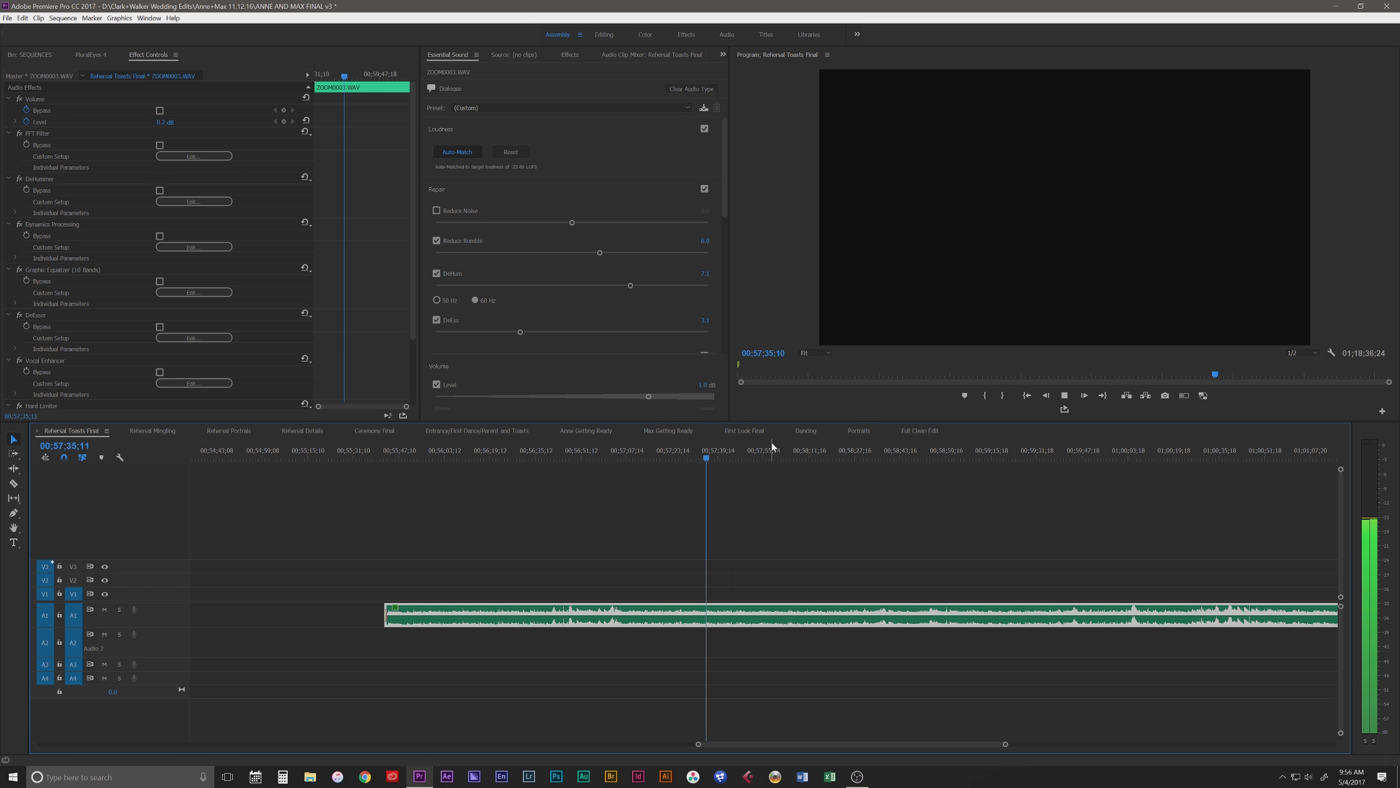
- Enable Reduce Noise at 1.3 and play the recording from 00;57;33;01 to hear the result
click(699, 458)
click(436, 211)
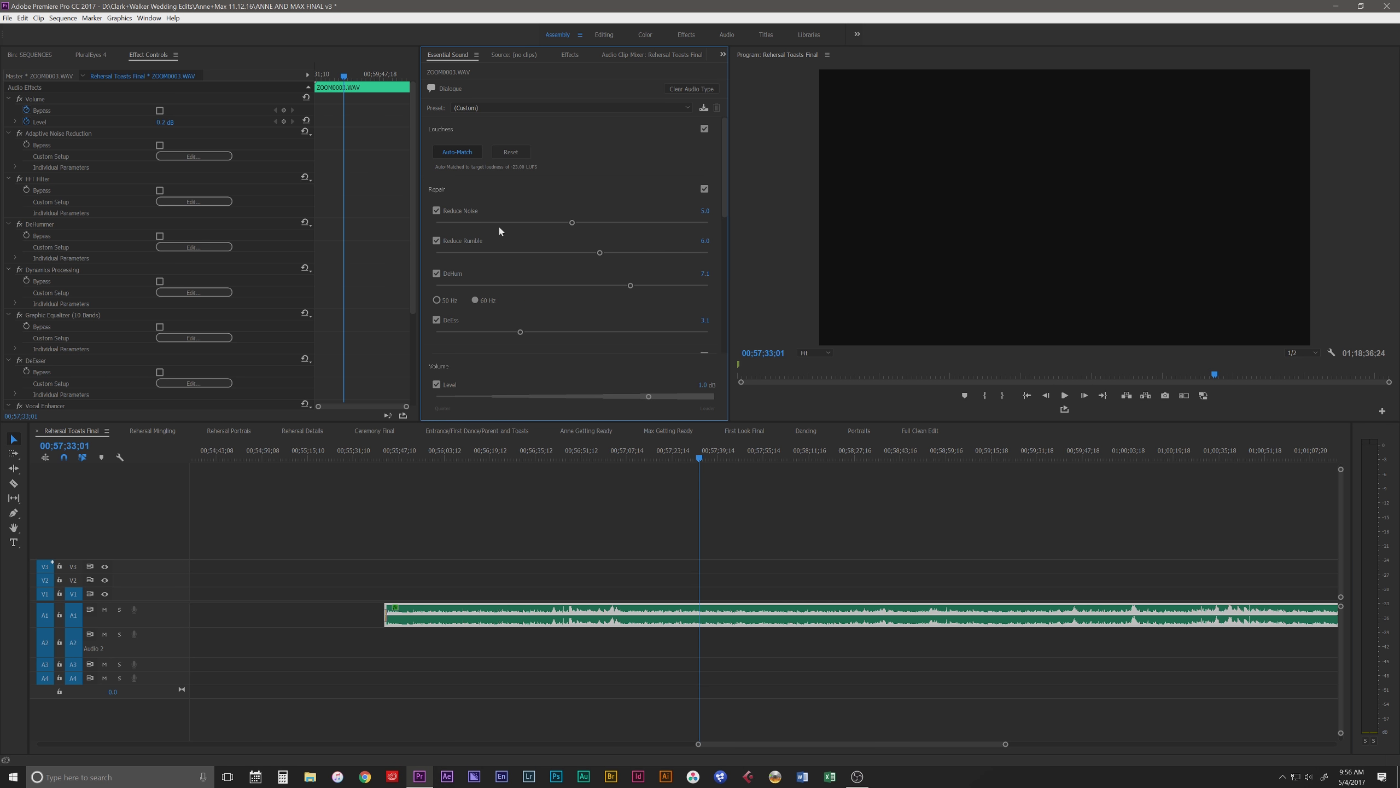
drag(484, 226, 472, 225)
key(space)
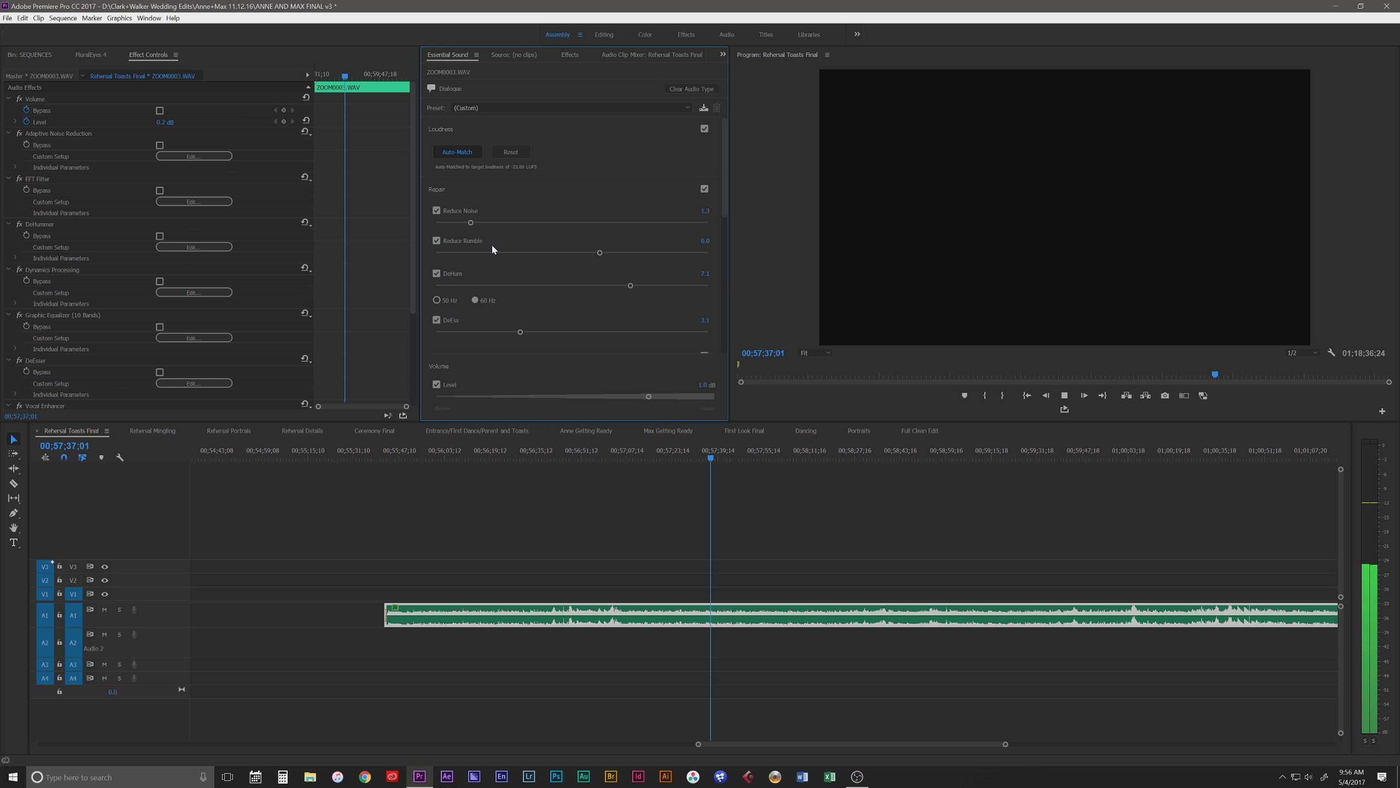
key(space)
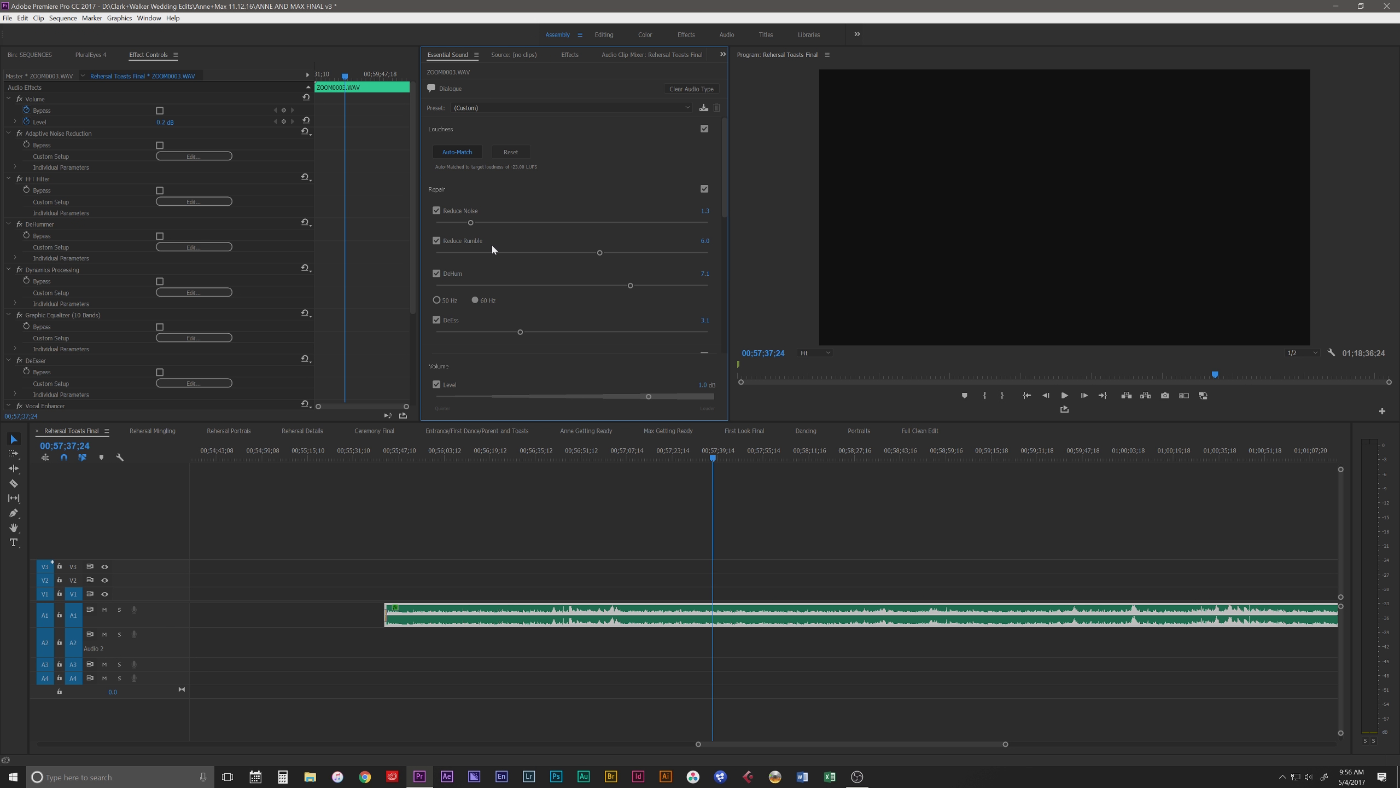
- Lower Reduce Noise to 0.6 and replay the recording from about 00;57;33
click(452, 223)
click(698, 457)
key(space)
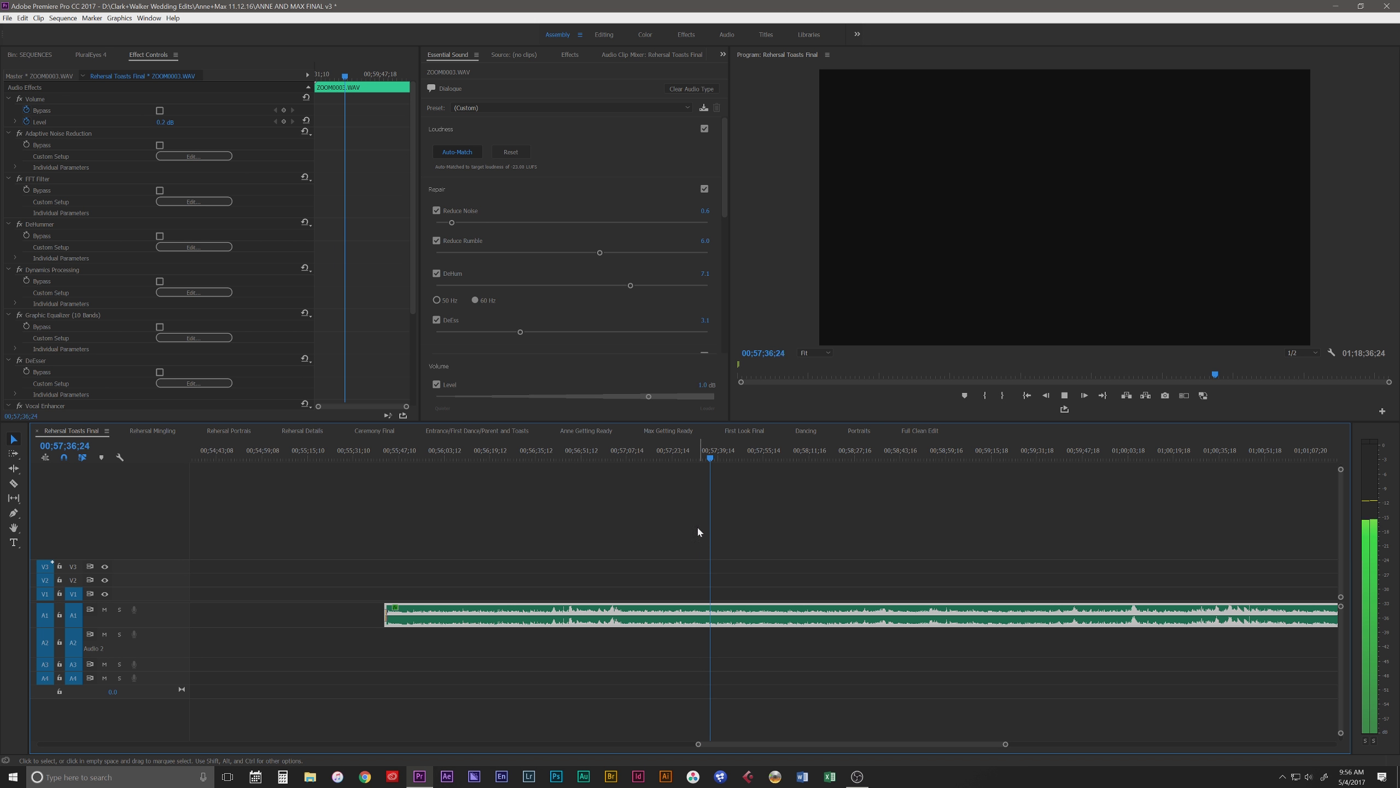
key(space)
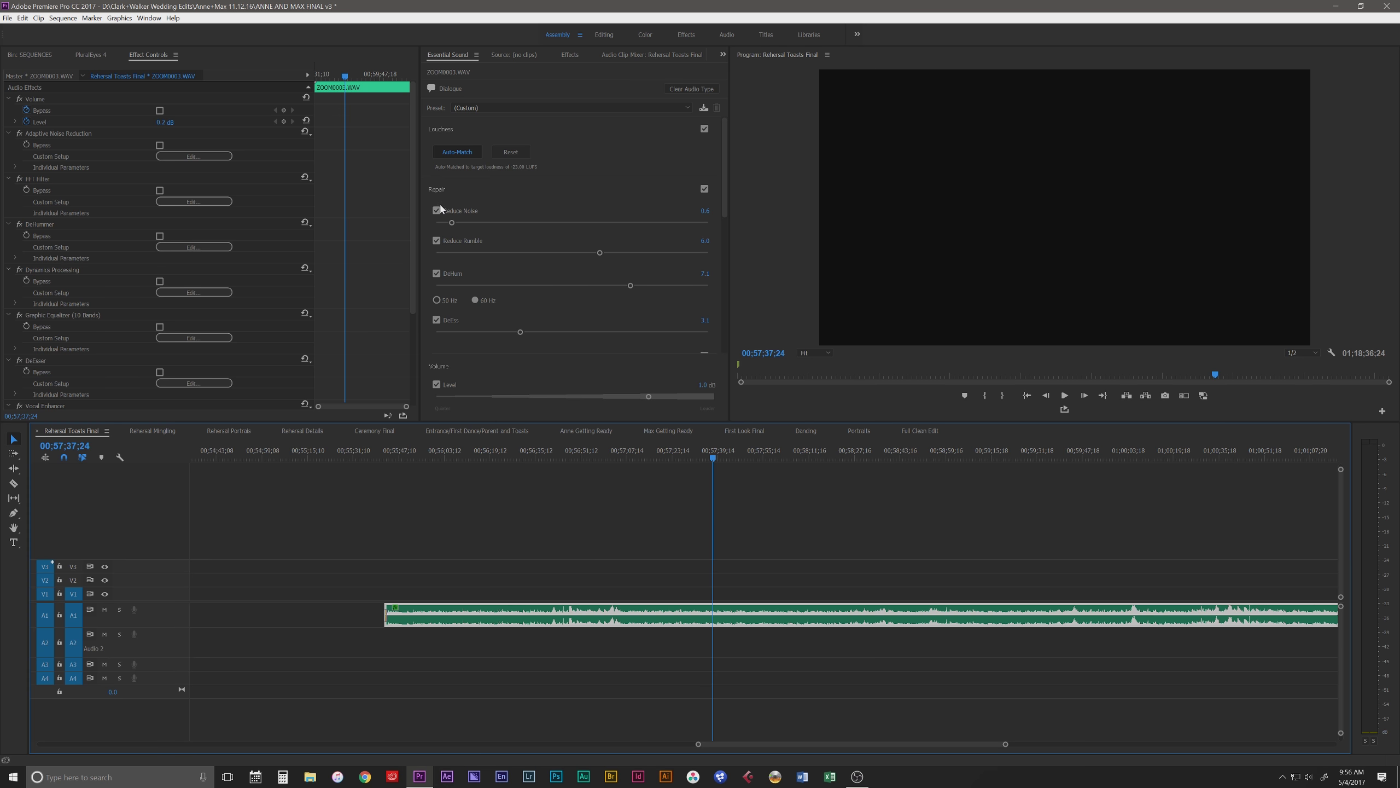
- Reduce the noise reduction to about 8 dB and lower the noisiness and noise floor in the Adaptive Noise Reduction effect's custom setup
scroll(291, 302, down, 2)
scroll(224, 357, up, 2)
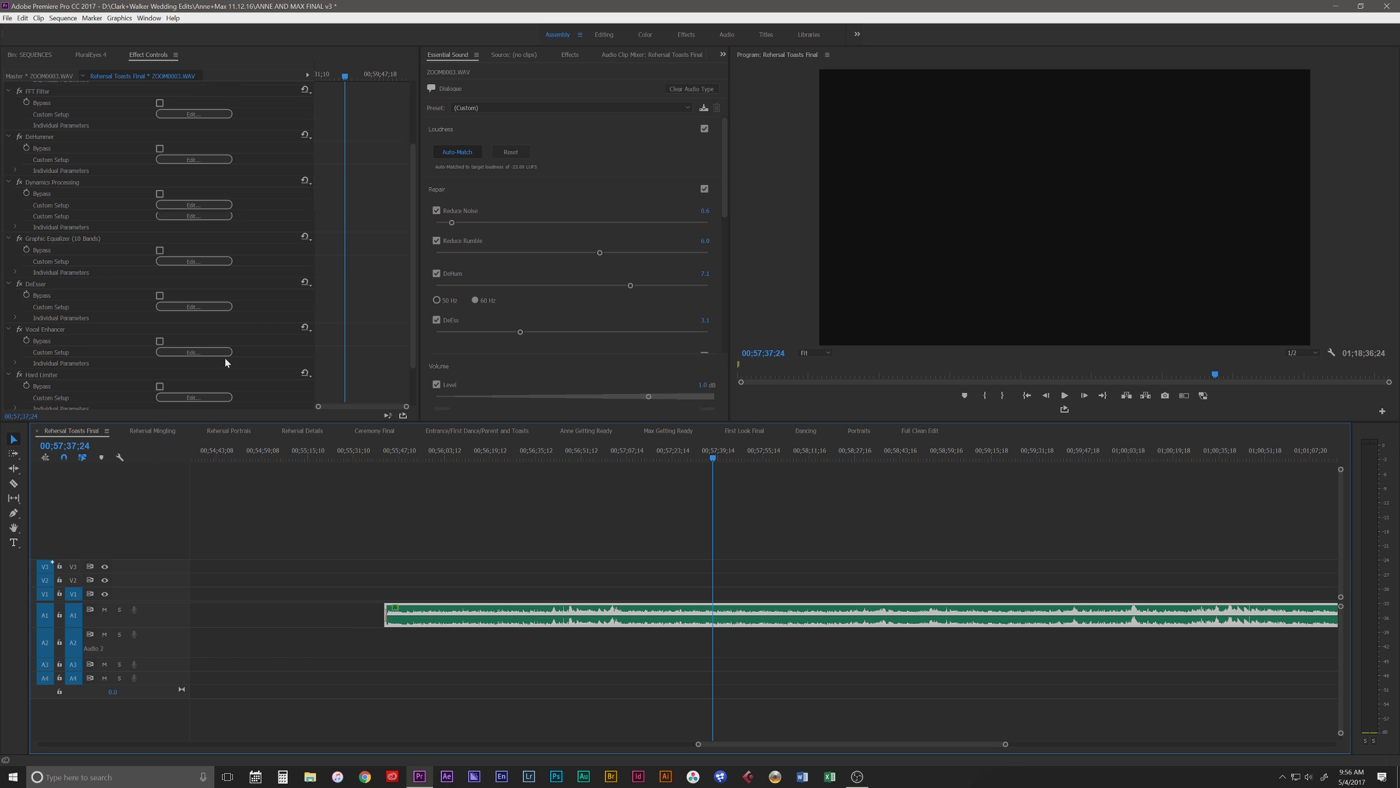
click(193, 157)
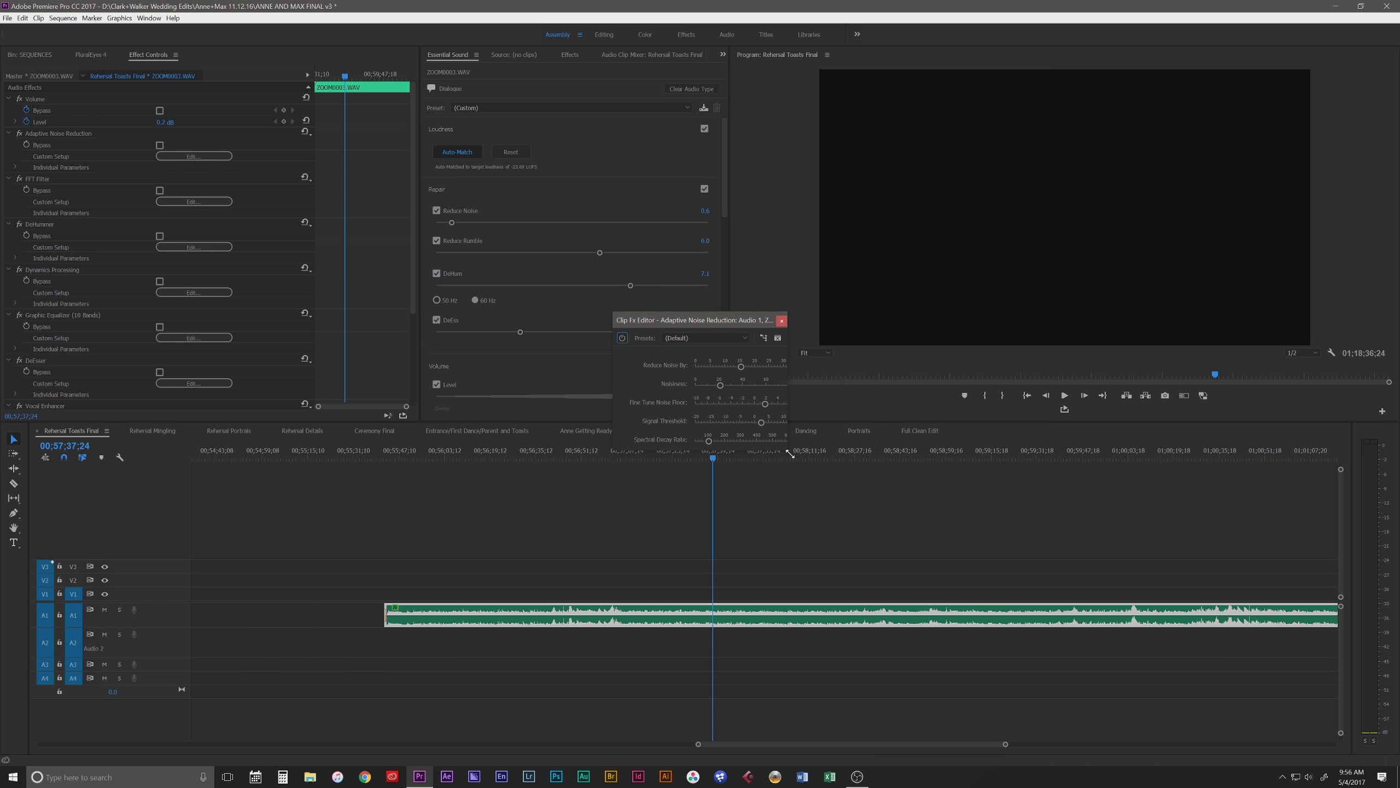
drag(786, 449, 897, 525)
drag(736, 369, 753, 405)
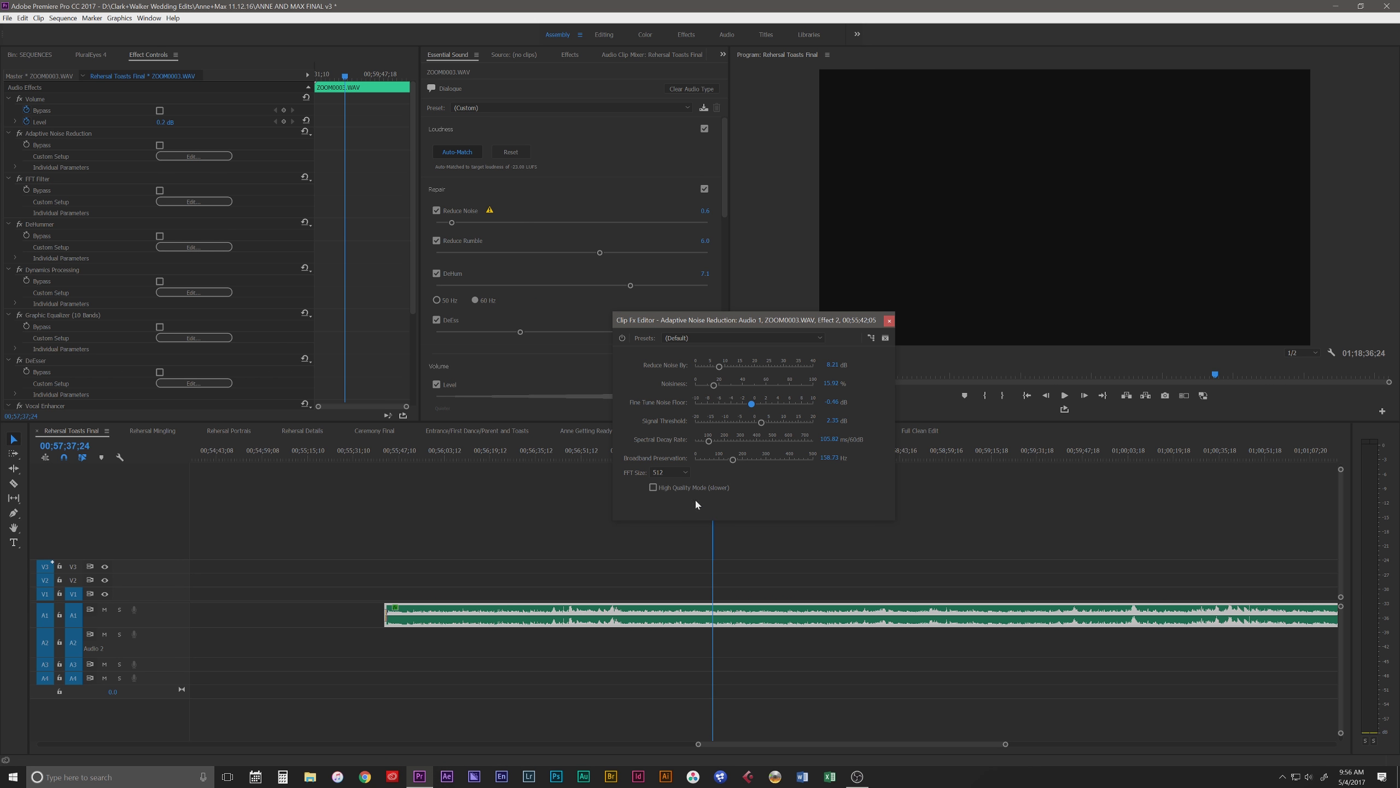
click(889, 321)
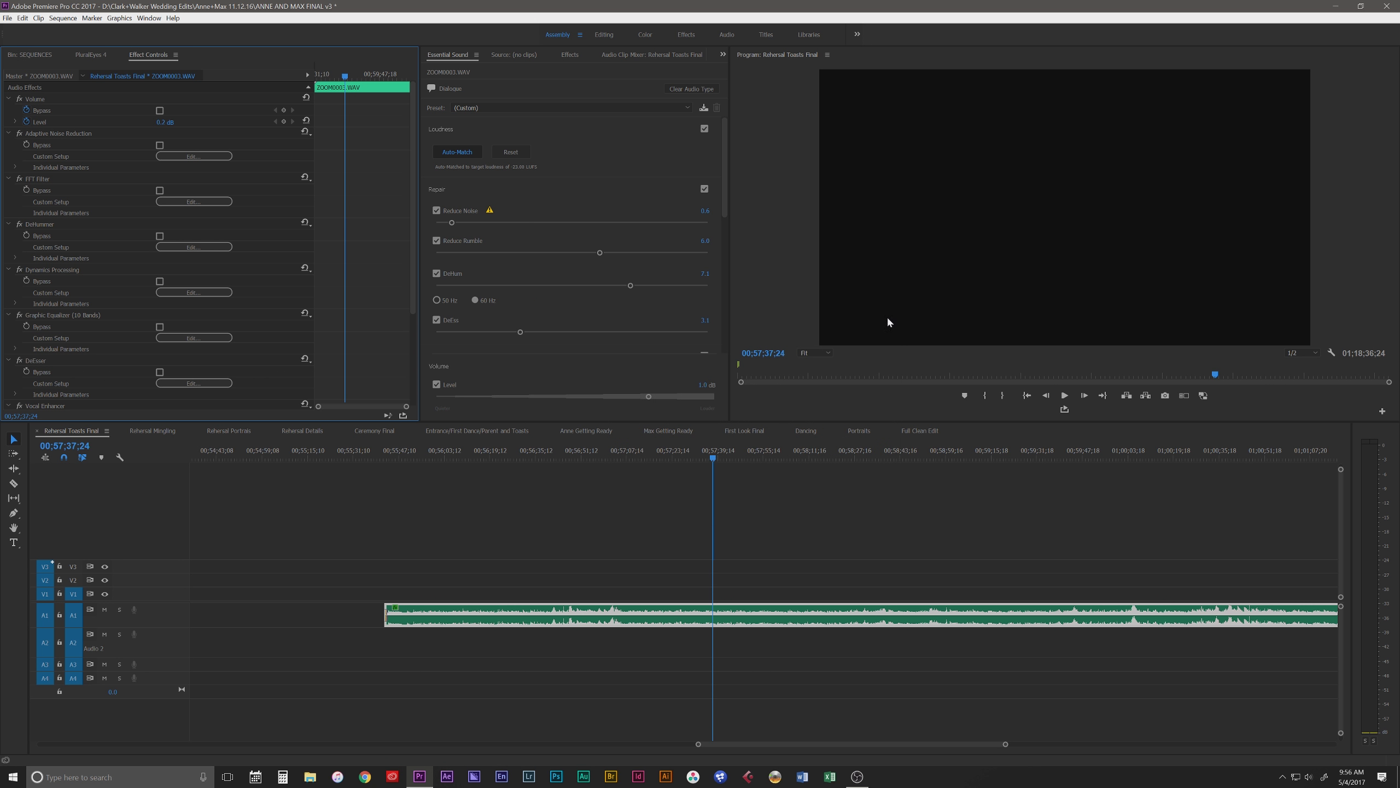
- Play the recording from 00;57;29;06 and set Reduce Noise to 0.7 while listening
drag(697, 455, 690, 457)
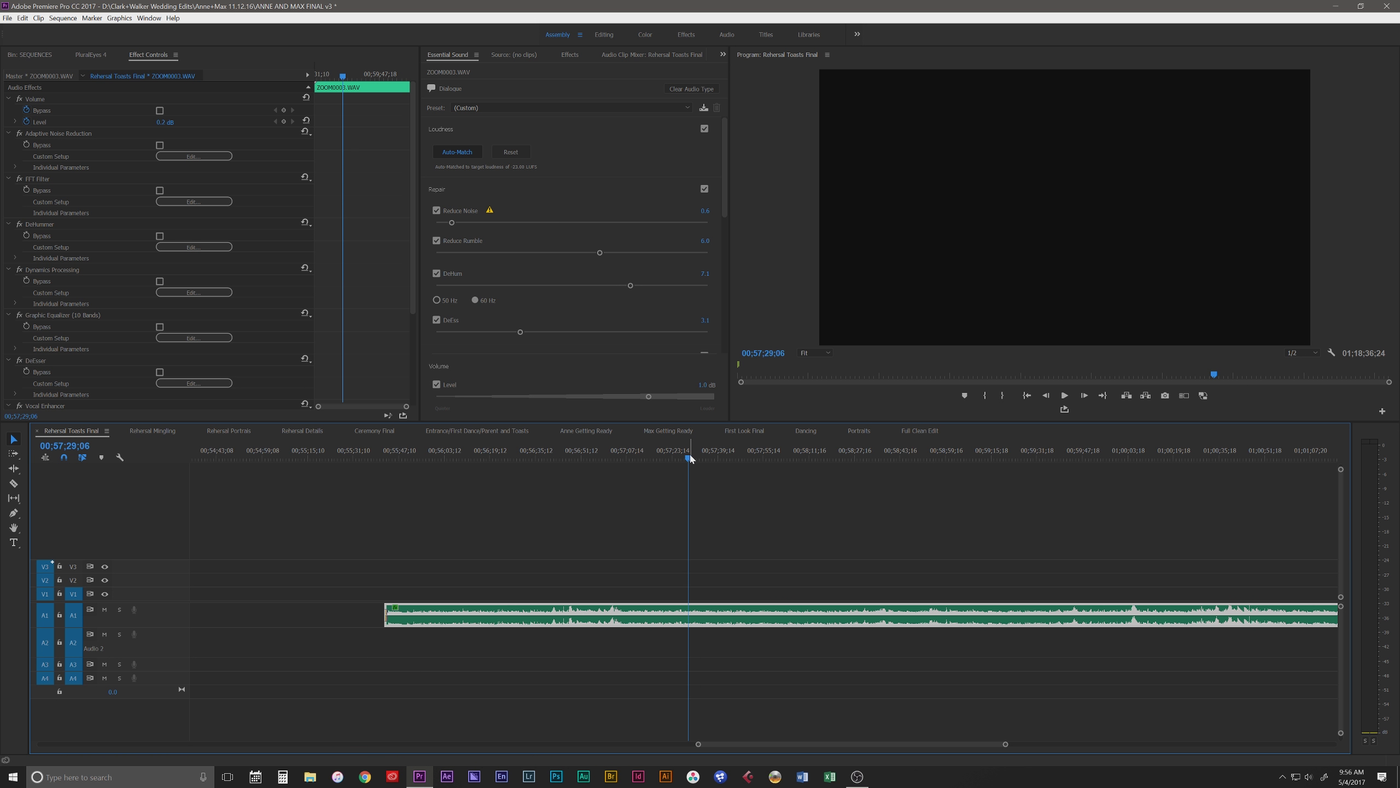
key(space)
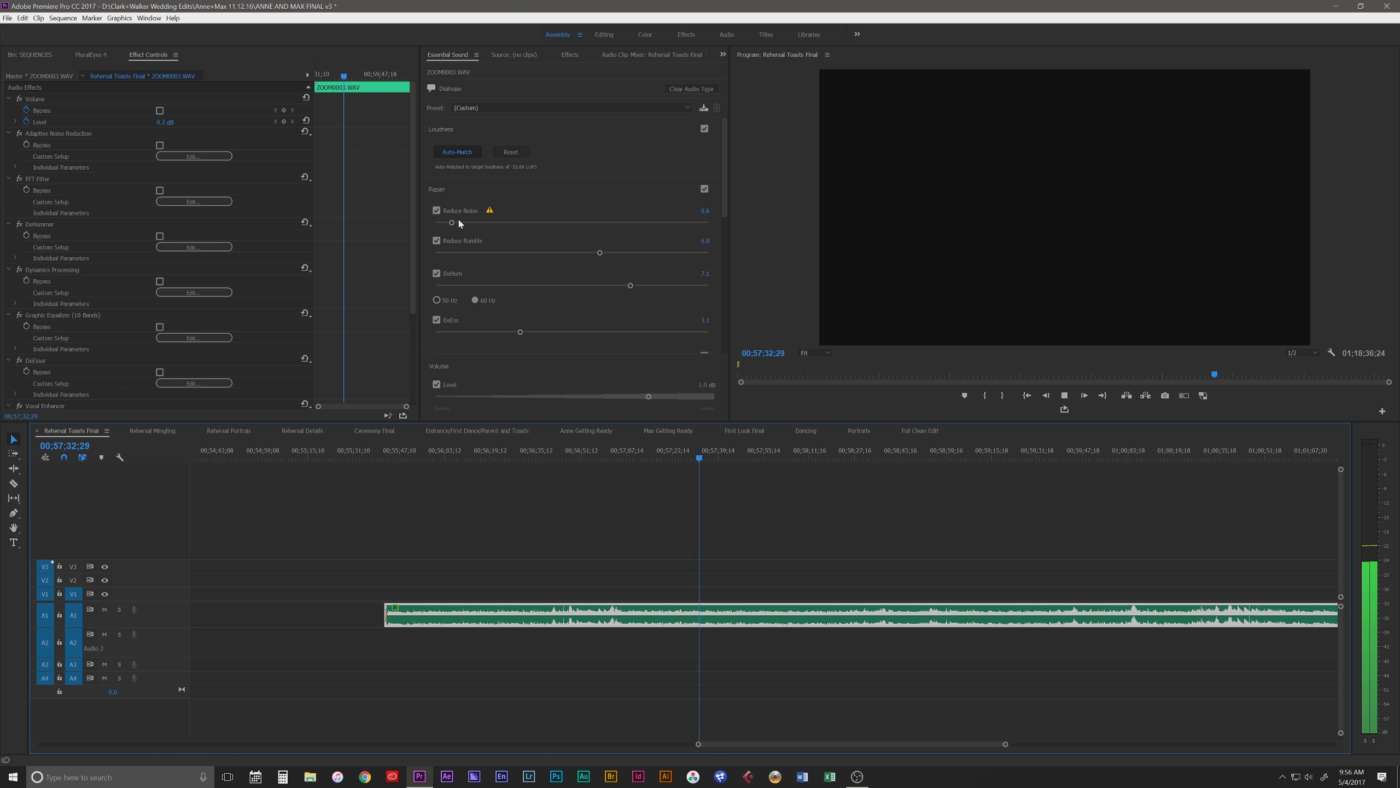
drag(452, 222, 456, 223)
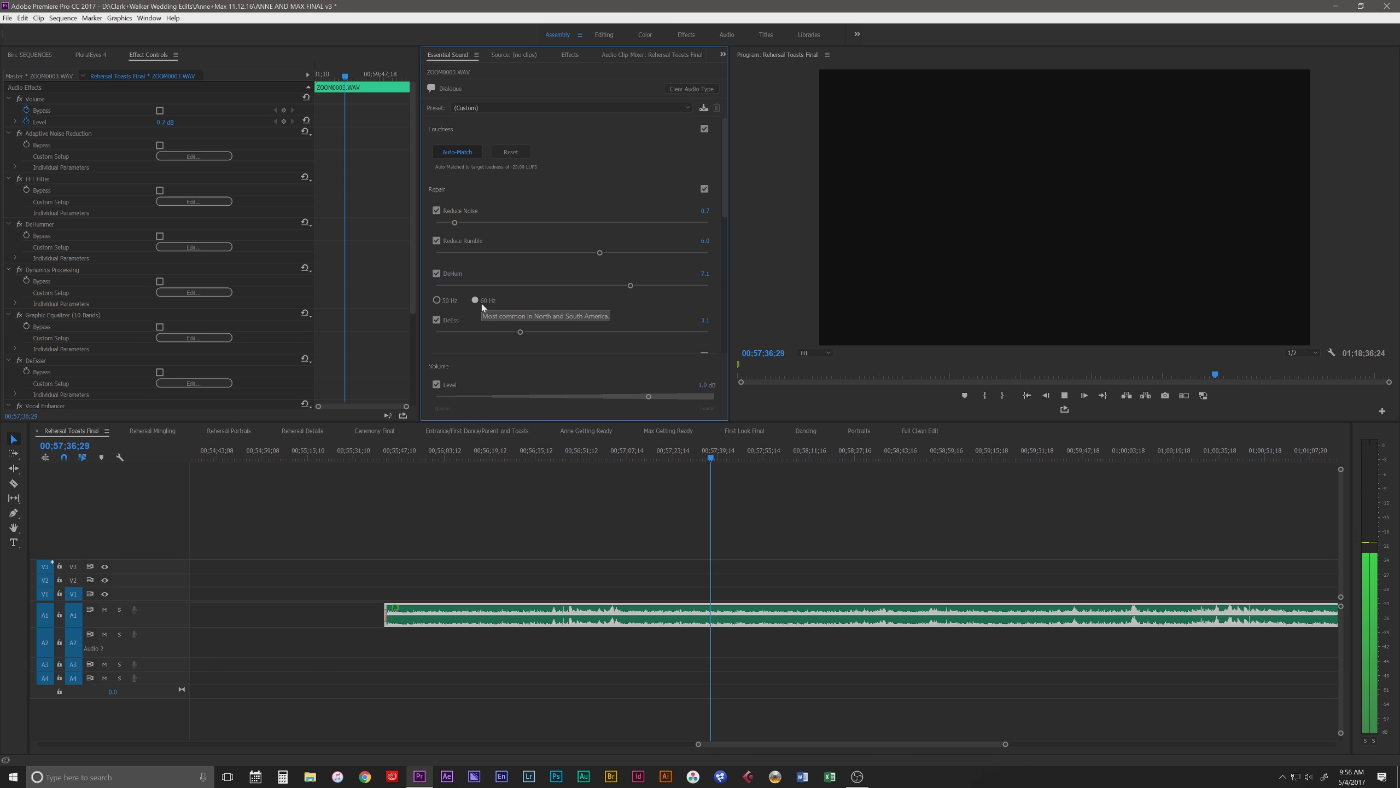
key(space)
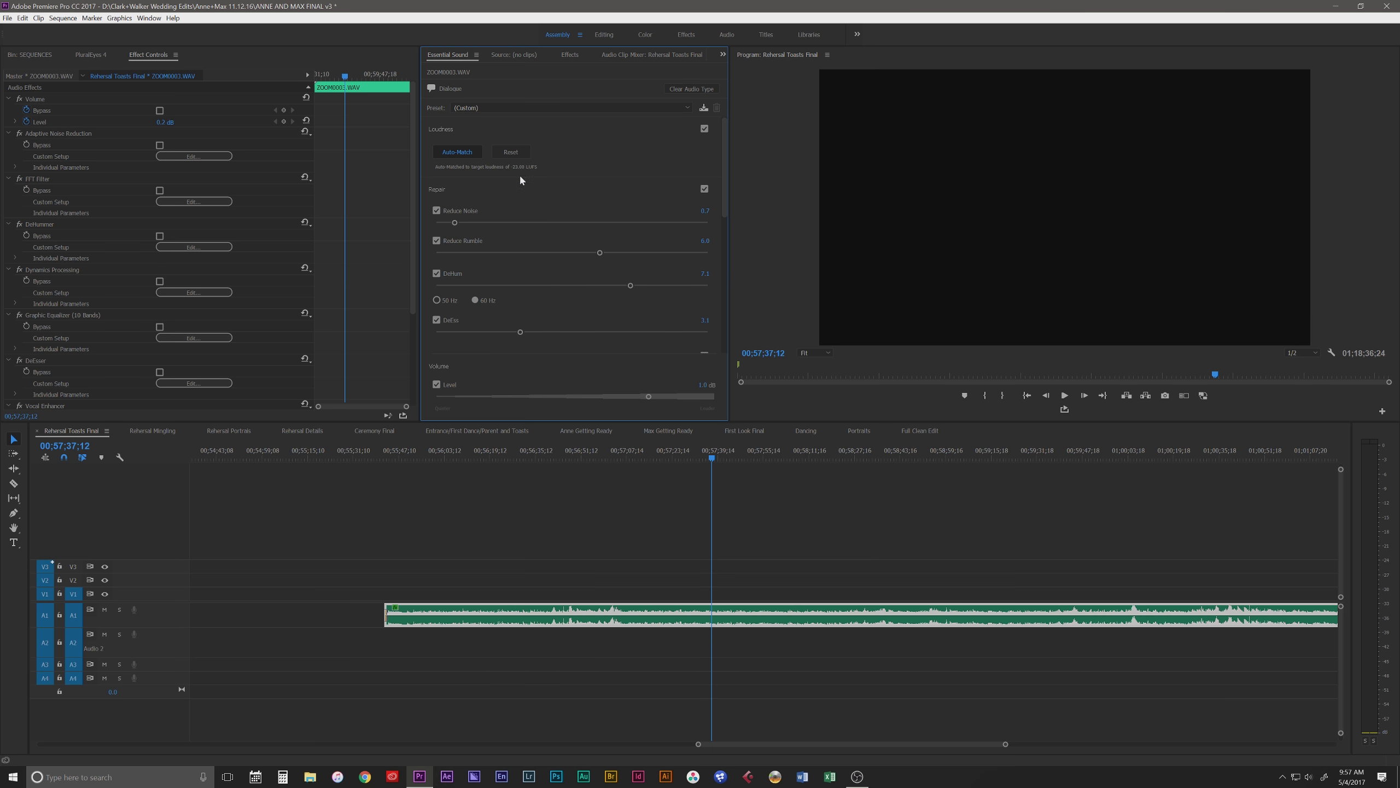
- Move the playhead to 00;57;53;12 and clear the Dialogue audio type from the toasts clip
scroll(569, 177, down, 5)
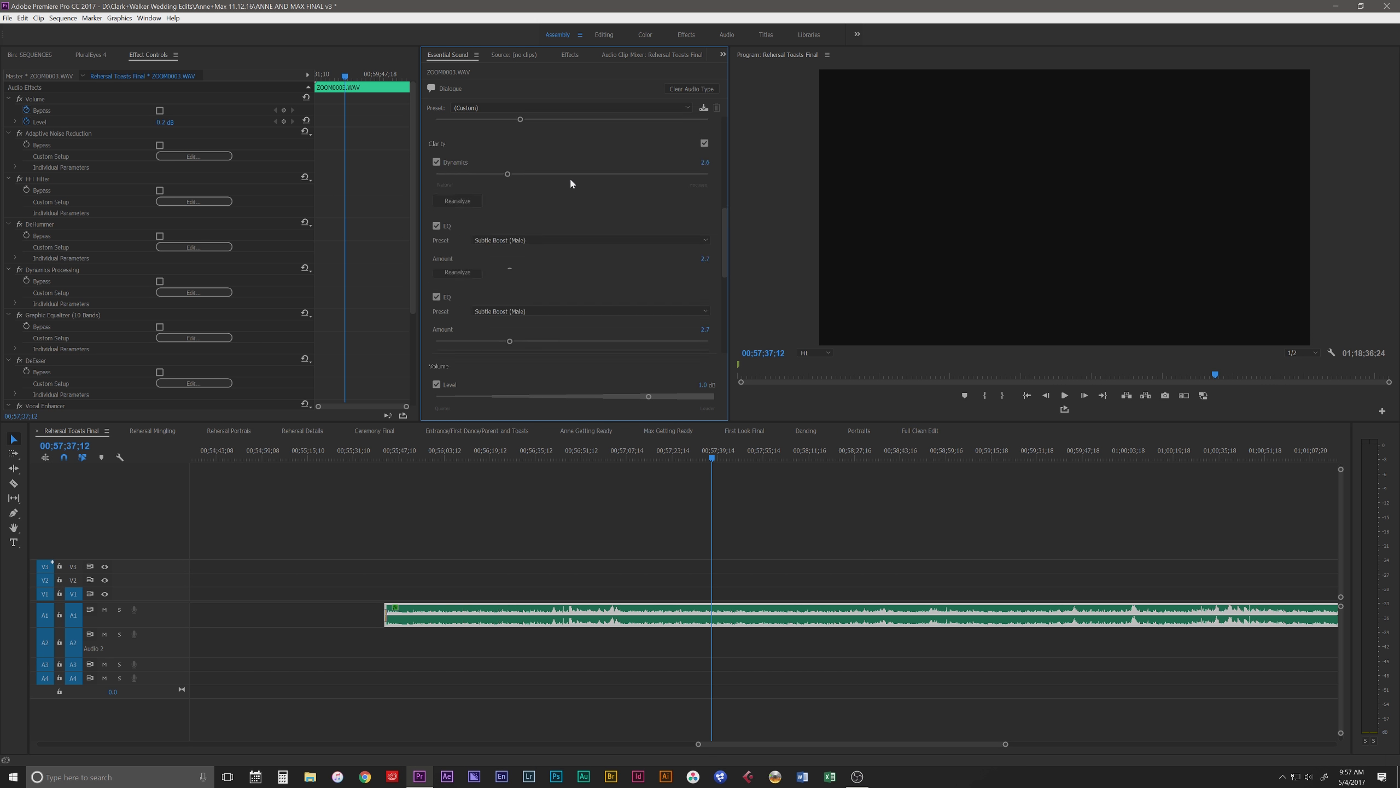
scroll(580, 228, up, 5)
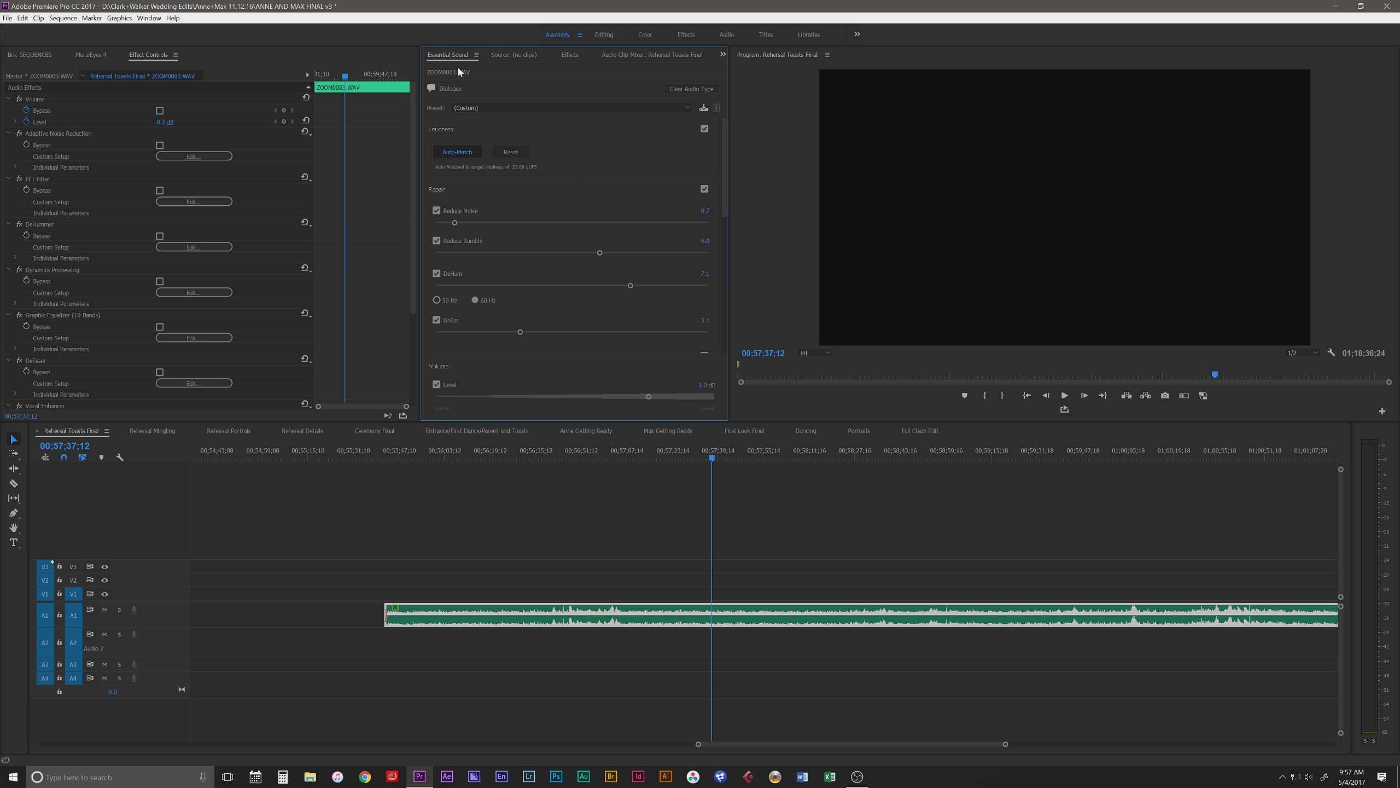
click(759, 453)
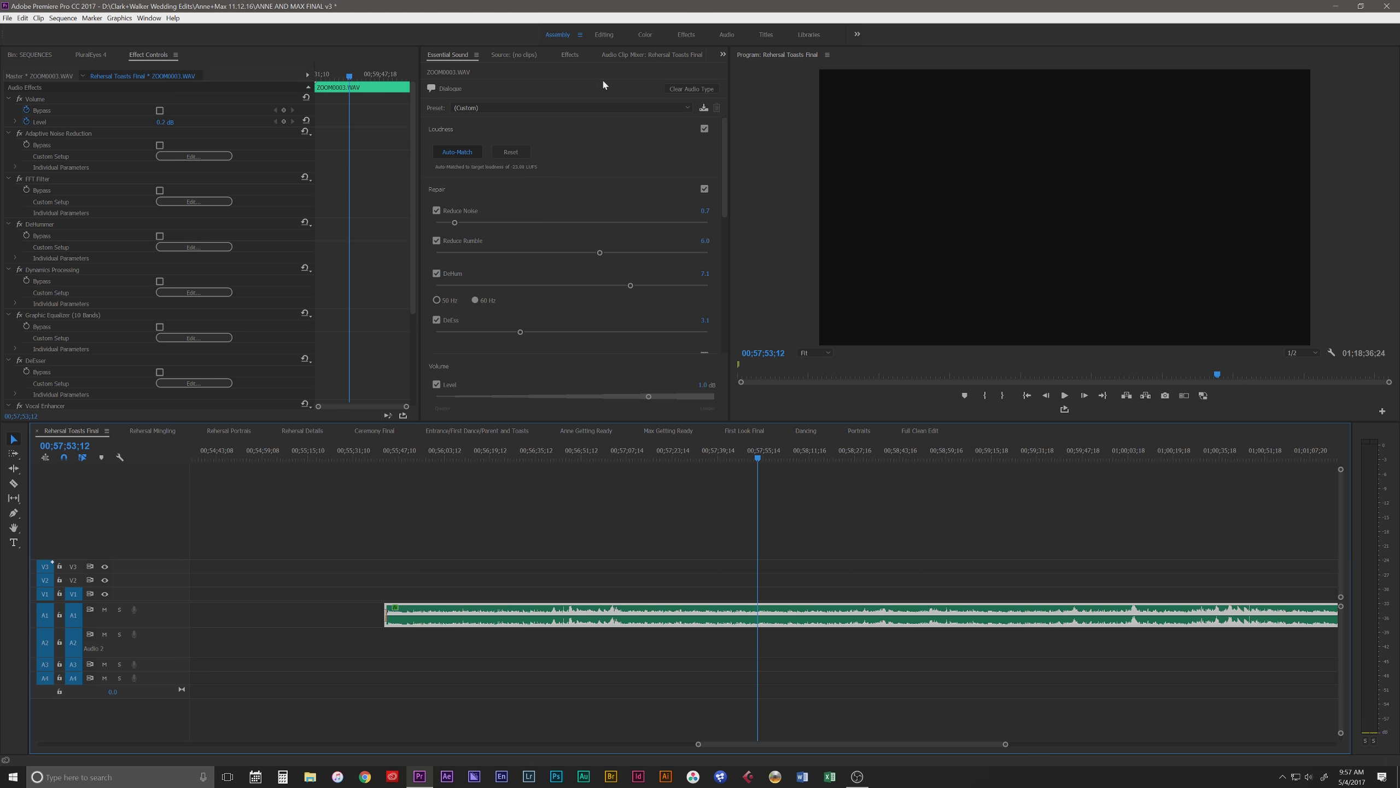
click(691, 88)
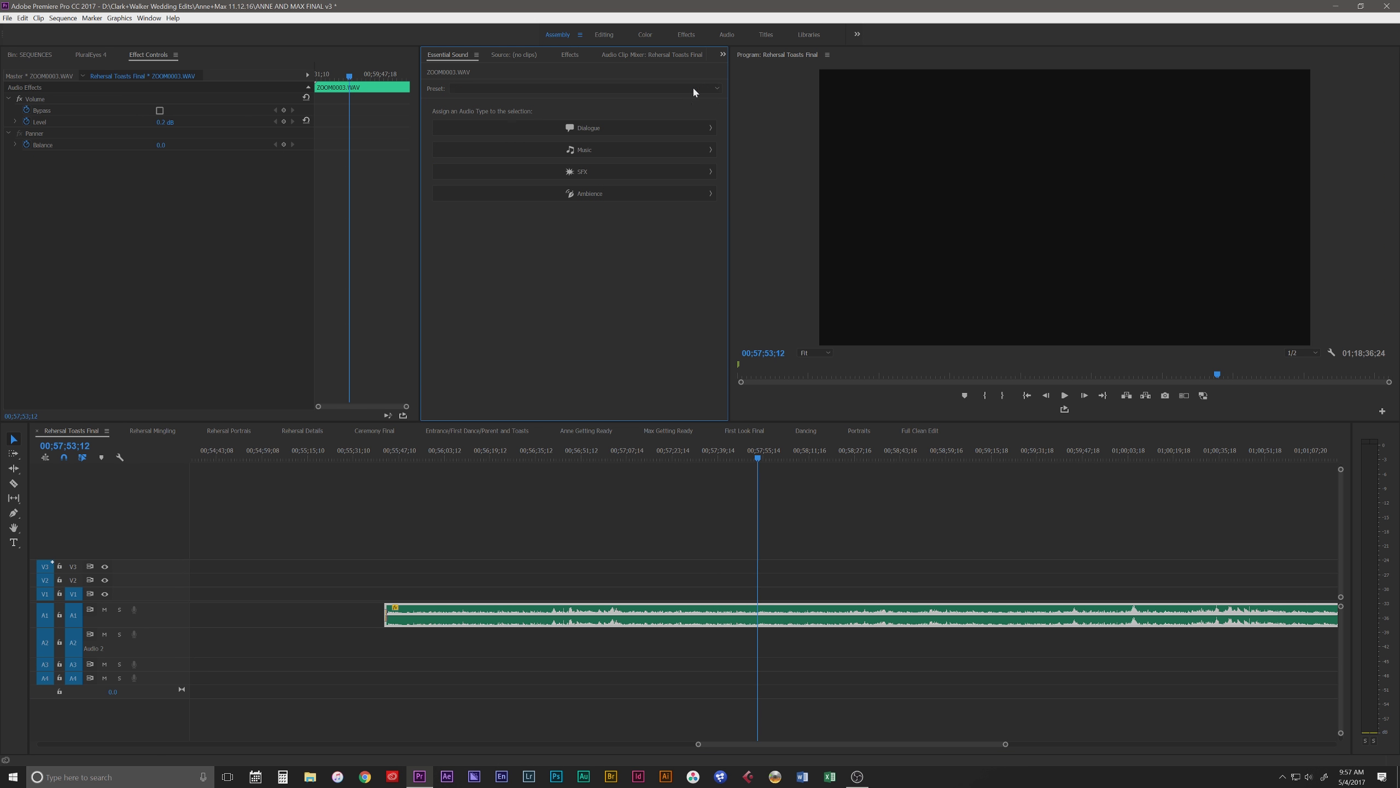
- Assign the SFX and Ambience audio types to the clip in turn to view their options, clearing each one
click(607, 176)
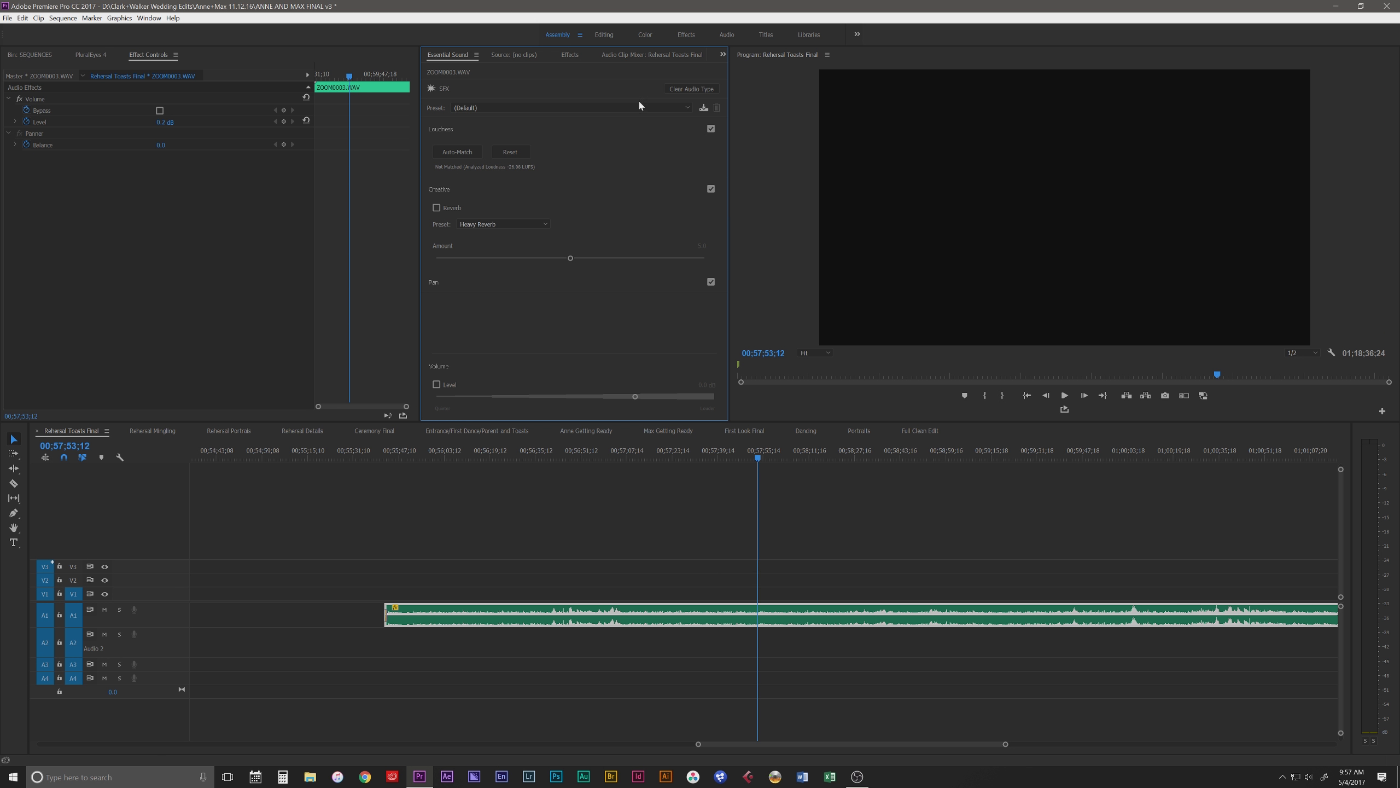
click(682, 87)
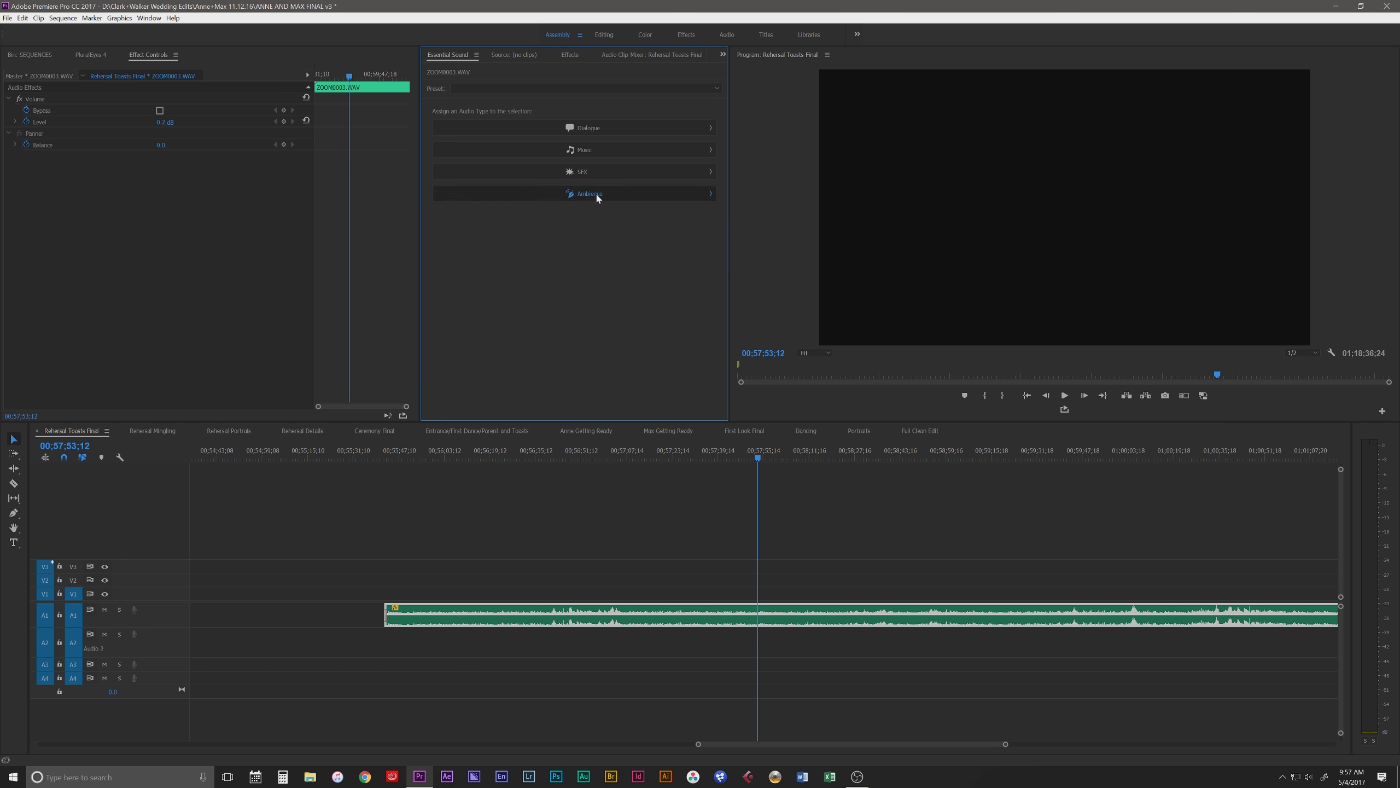
click(573, 196)
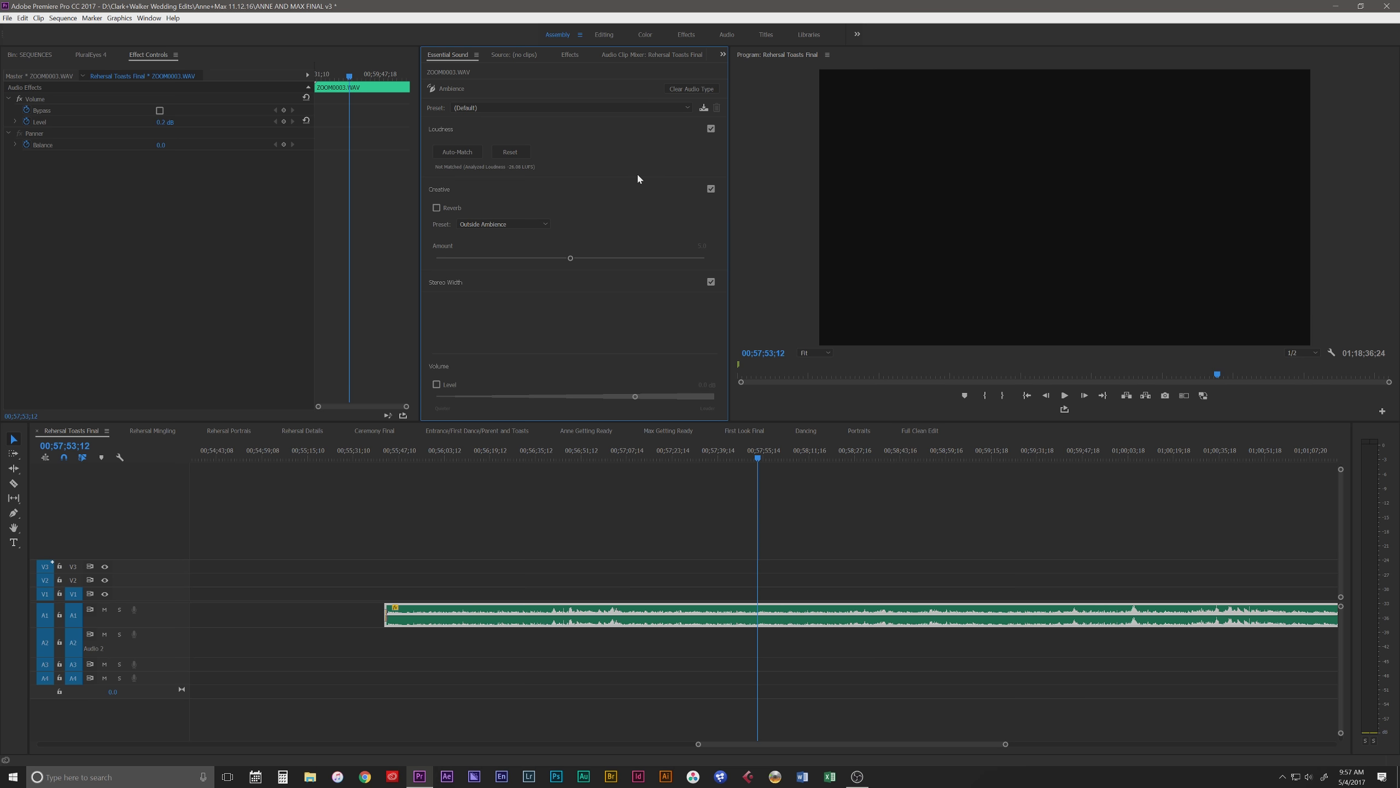
click(692, 89)
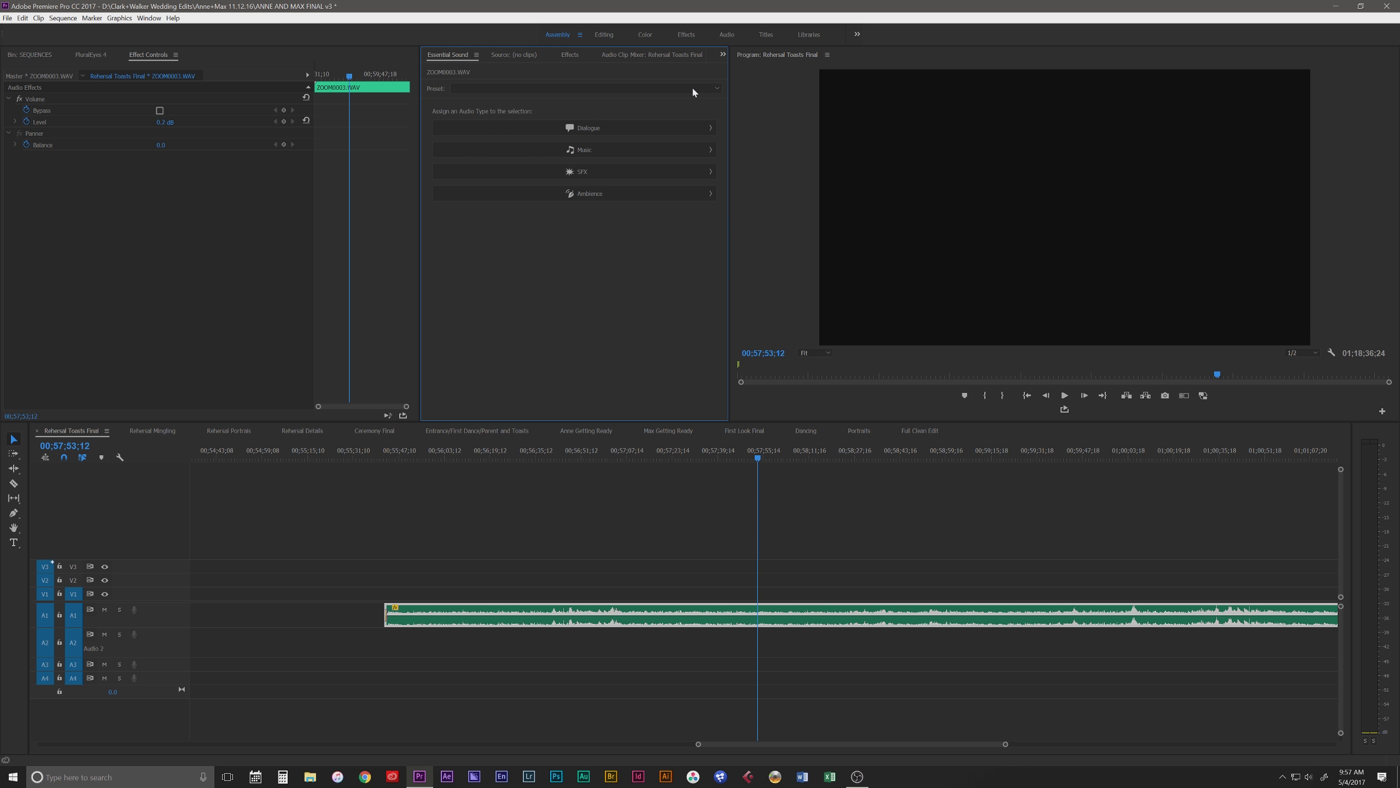